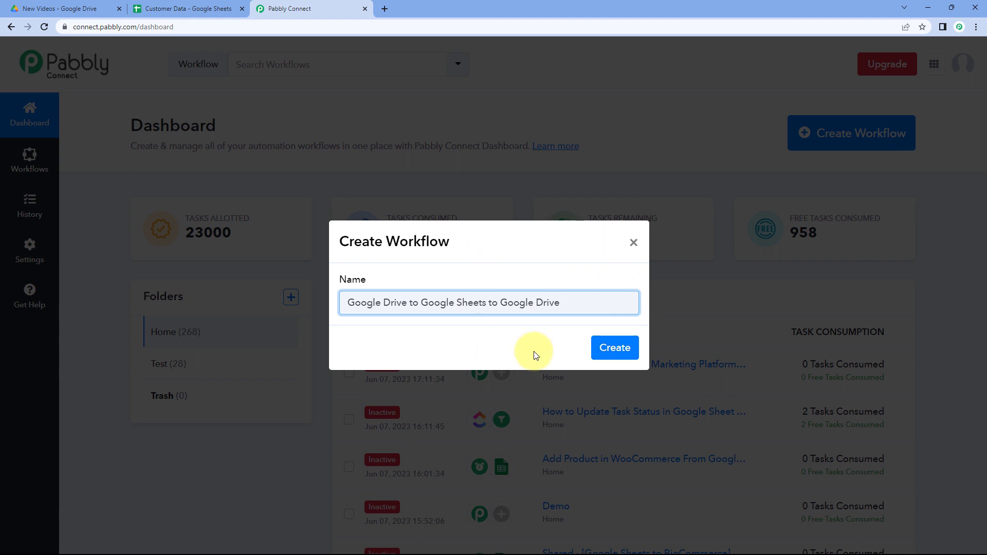
Create the workflow named 'Google Drive to Google Sheets to Google Drive' and open its trigger step's app chooser.
left_click(615, 347)
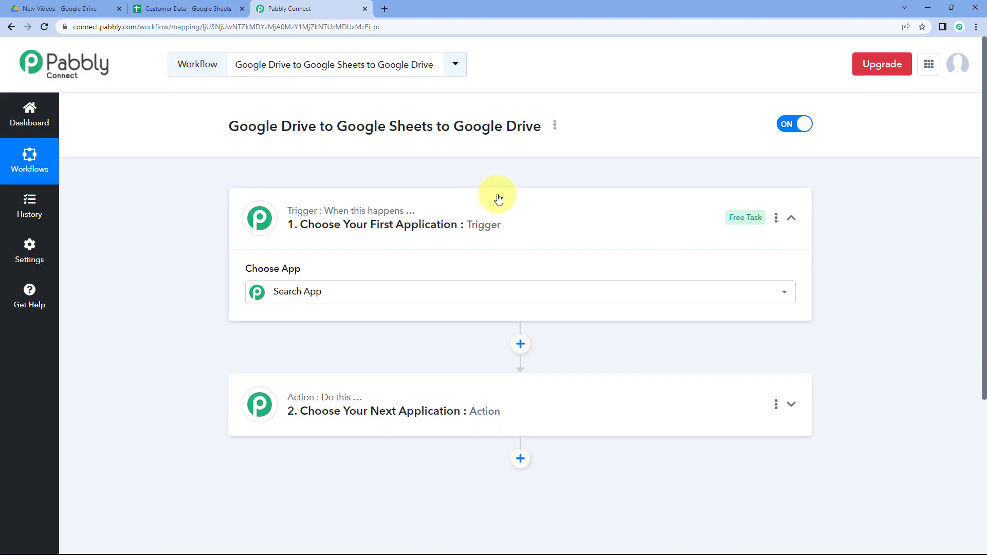
left_click(531, 218)
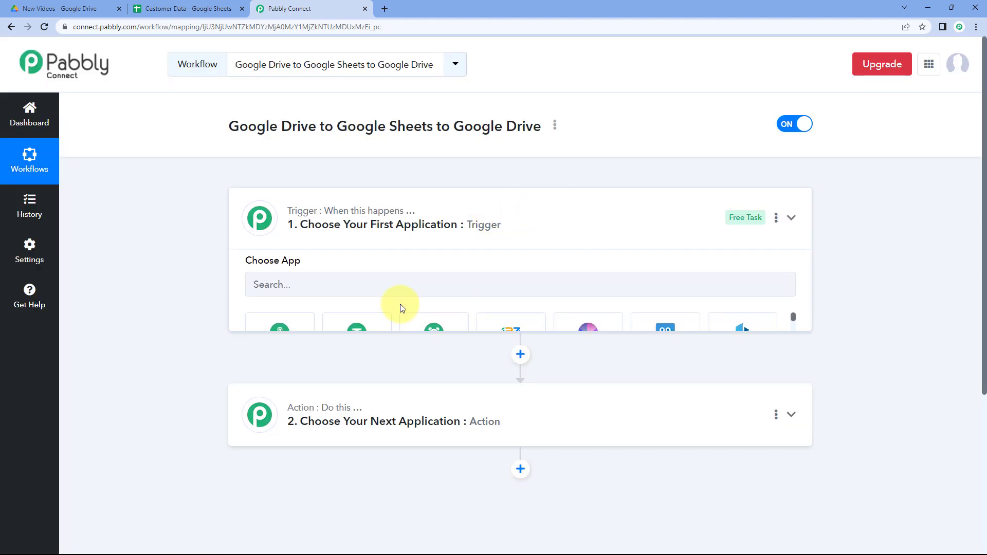
scroll(179, 195, "down", 1)
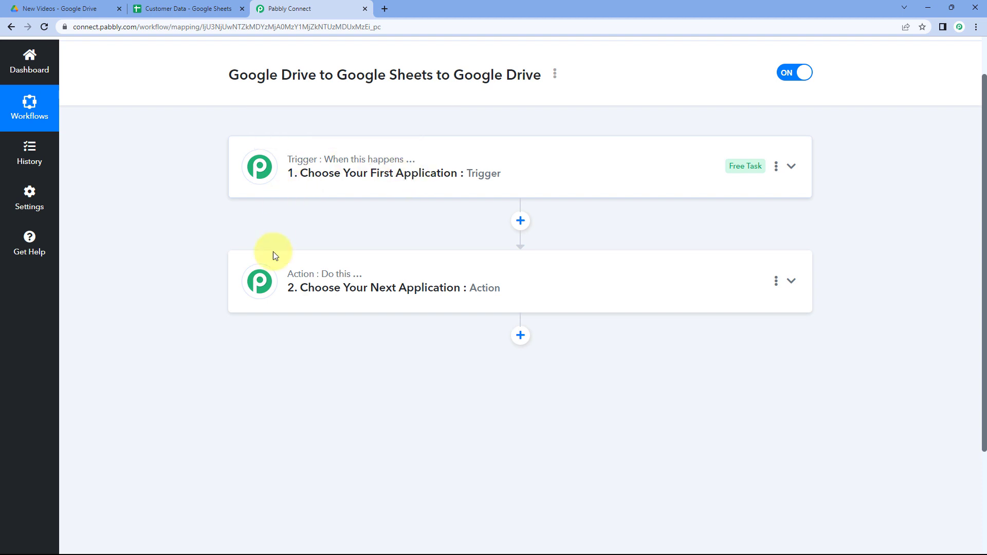
mouse_move(303, 285)
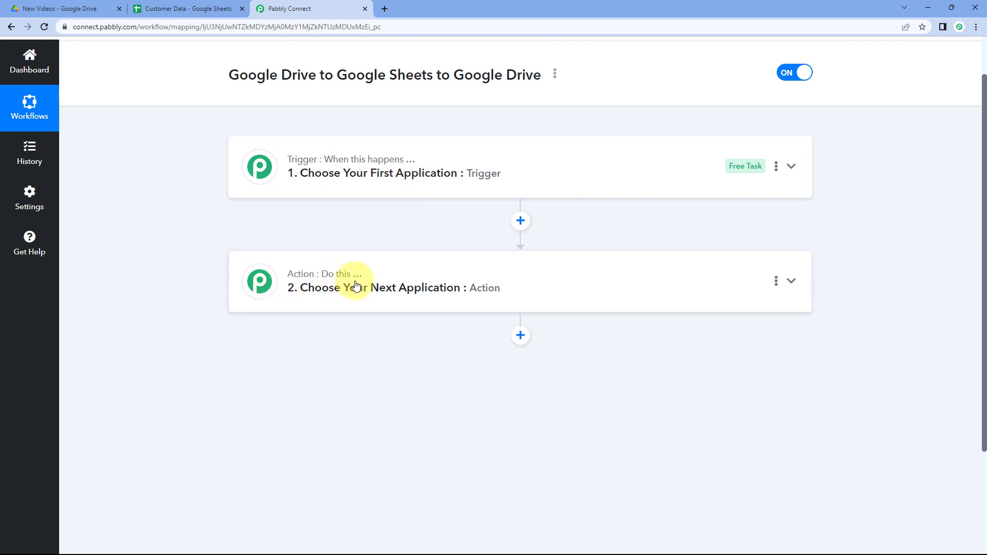
left_click(509, 169)
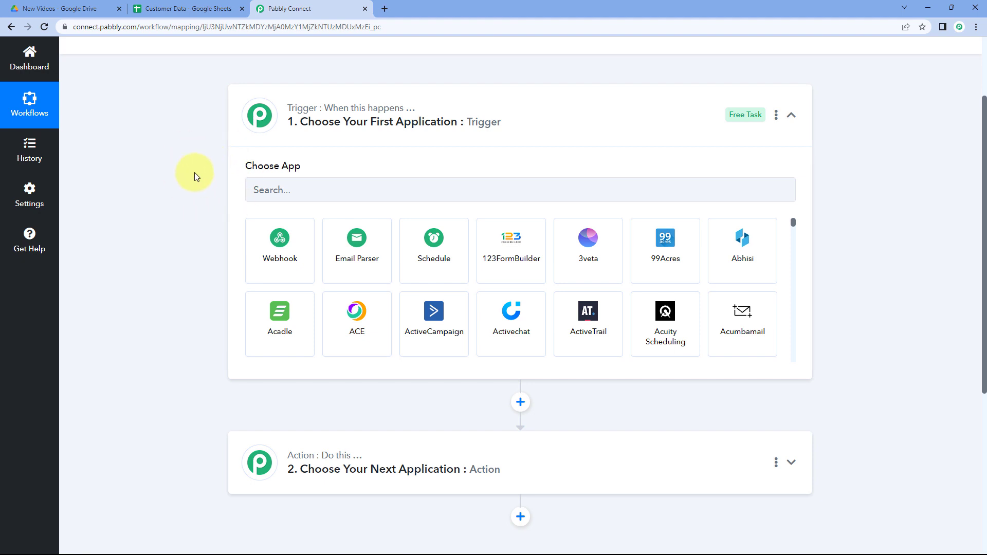
Examine the New Videos folder in Google Drive and the Customer Data sheet in the other browser tabs.
left_click(82, 8)
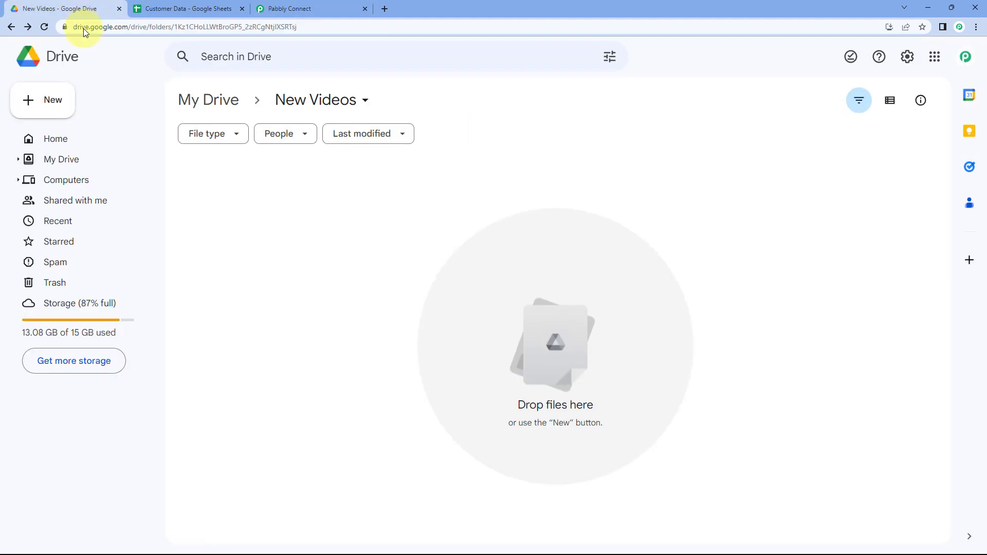
left_click(290, 6)
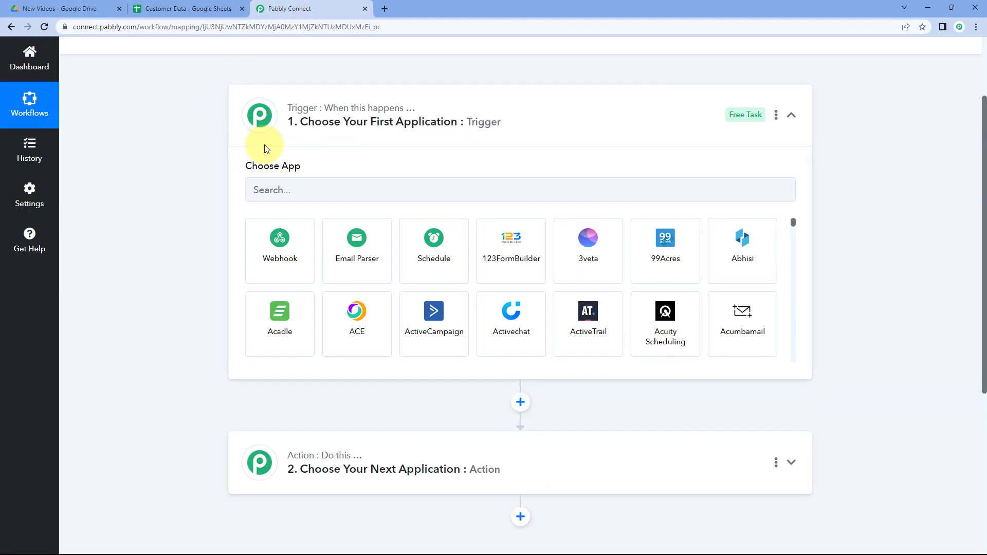
left_click(95, 8)
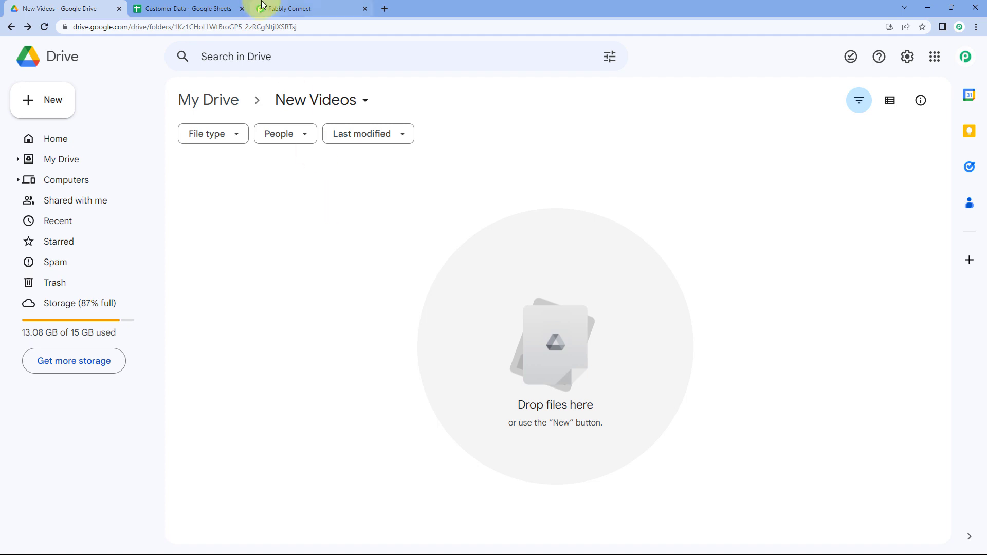
left_click(278, 9)
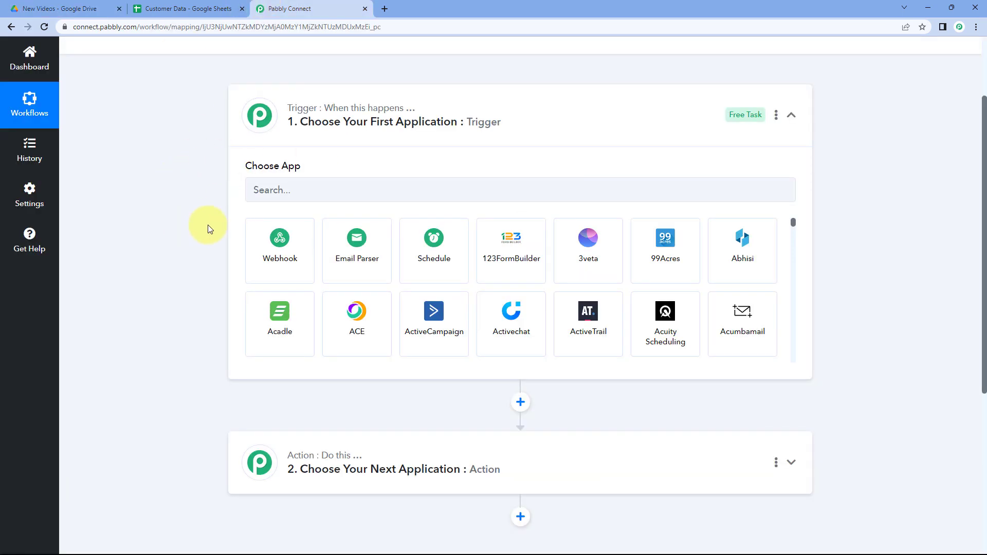
scroll(196, 231, "down", 1)
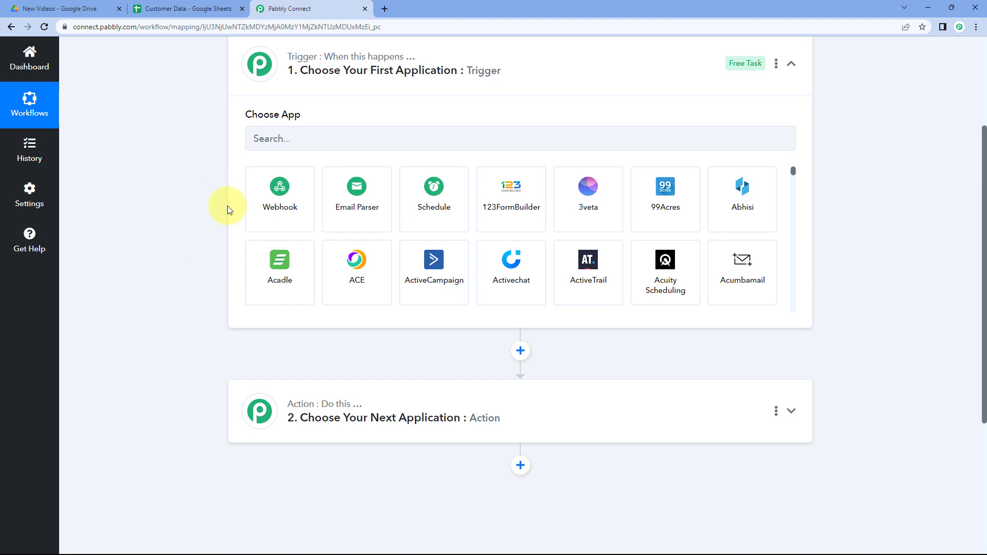
left_click(188, 8)
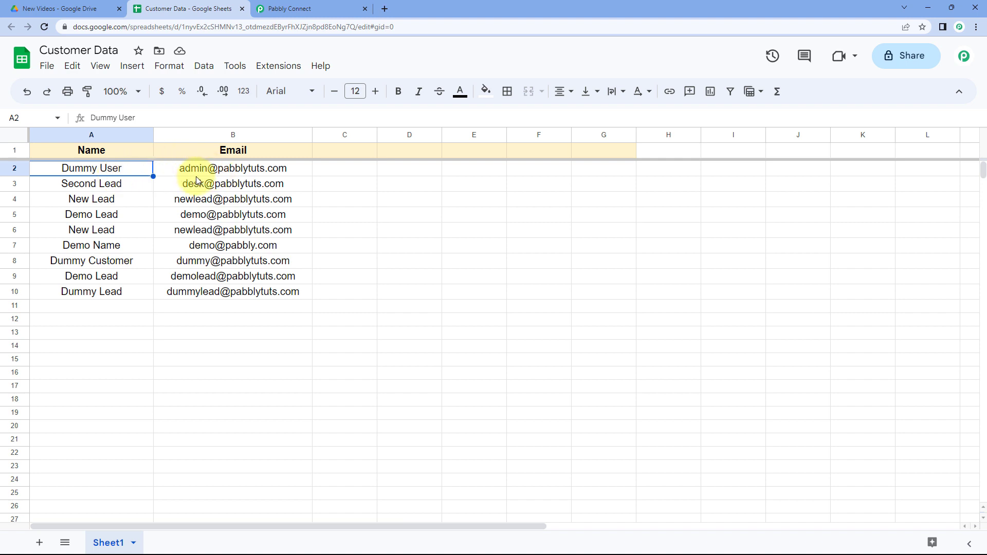
left_click(132, 187)
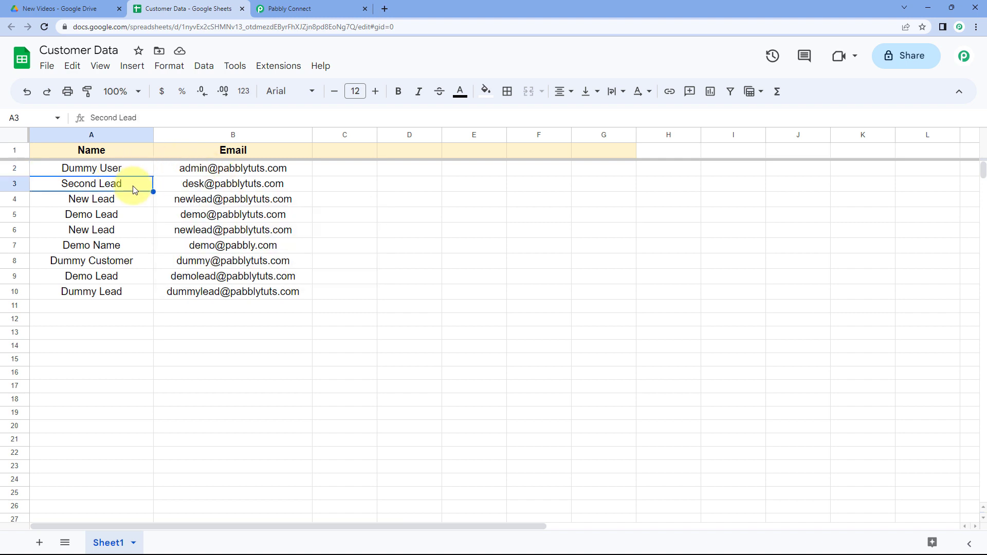
left_click(77, 8)
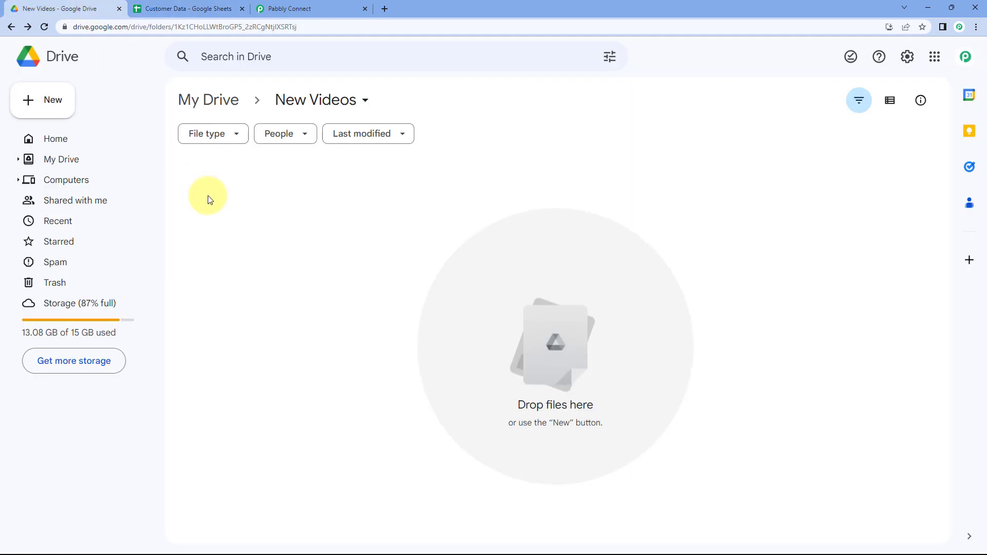
left_click(207, 3)
left_click(334, 8)
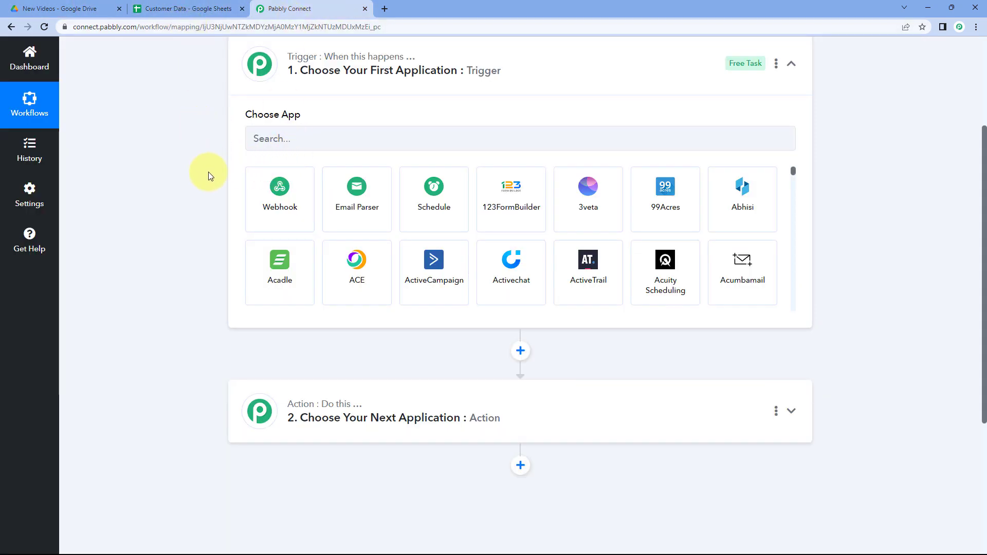
left_click(103, 7)
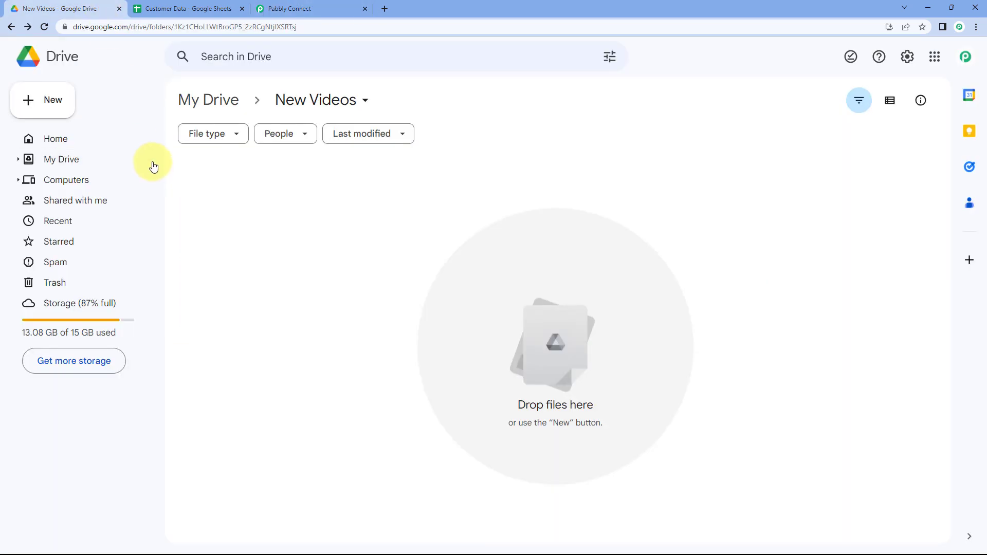
left_click(175, 9)
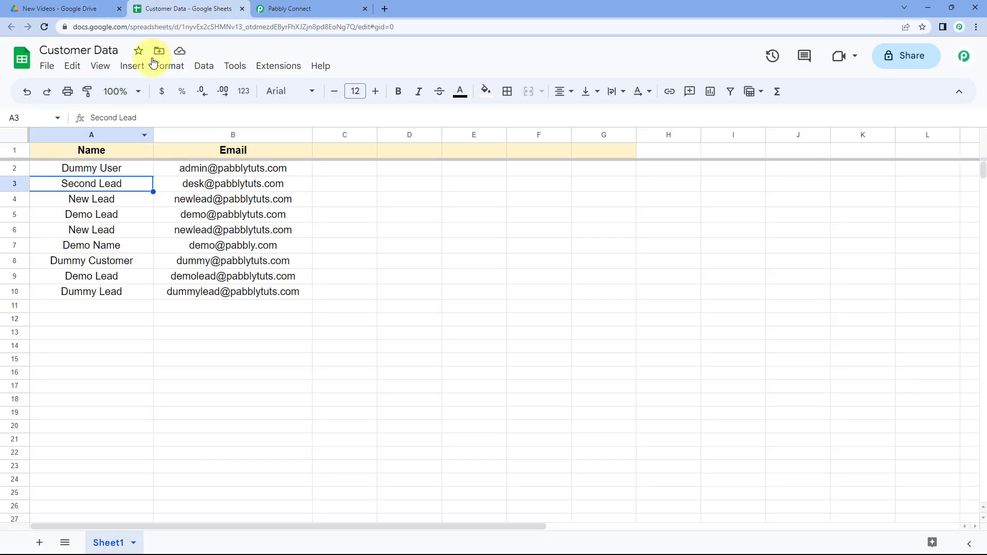
left_click(125, 167)
left_click(194, 168)
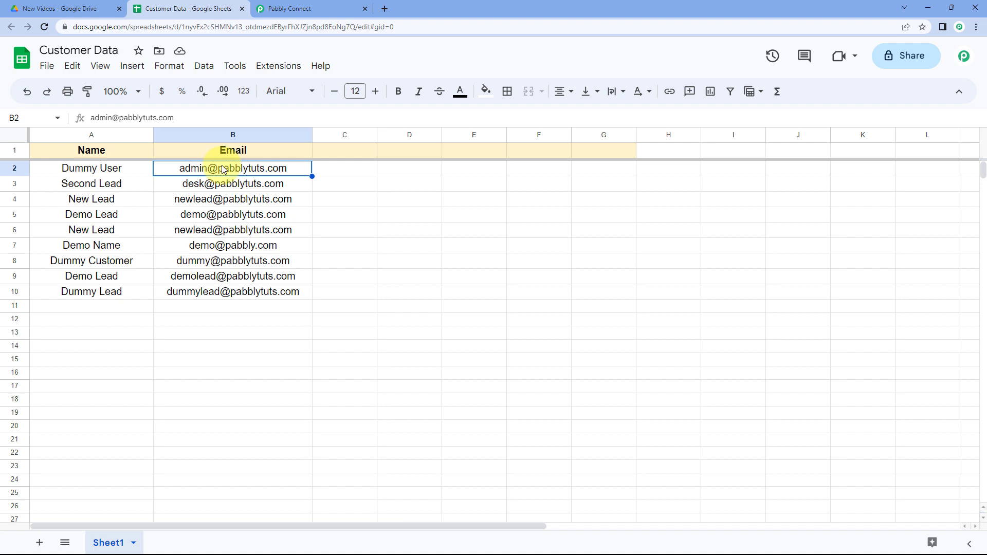
left_click(360, 171)
left_click(107, 173)
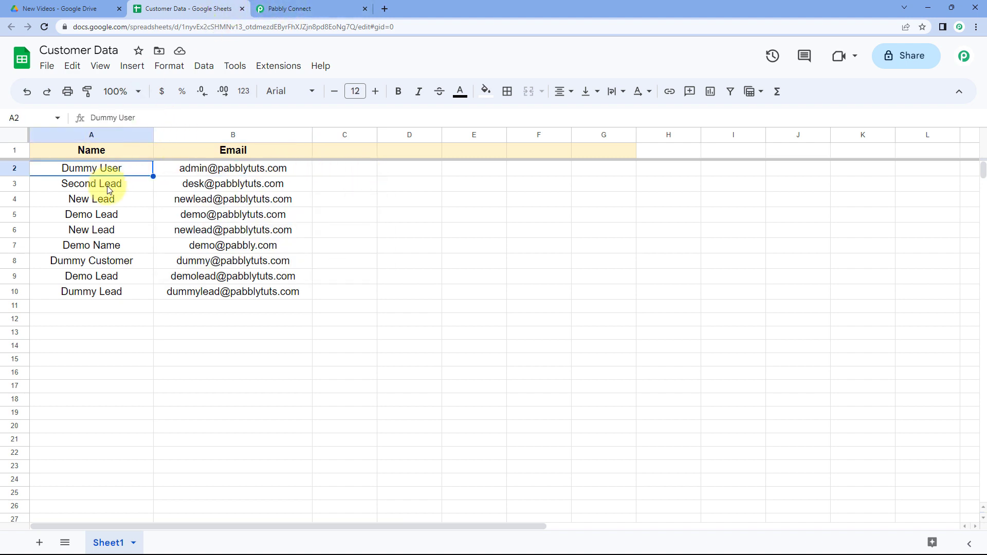
left_click(290, 8)
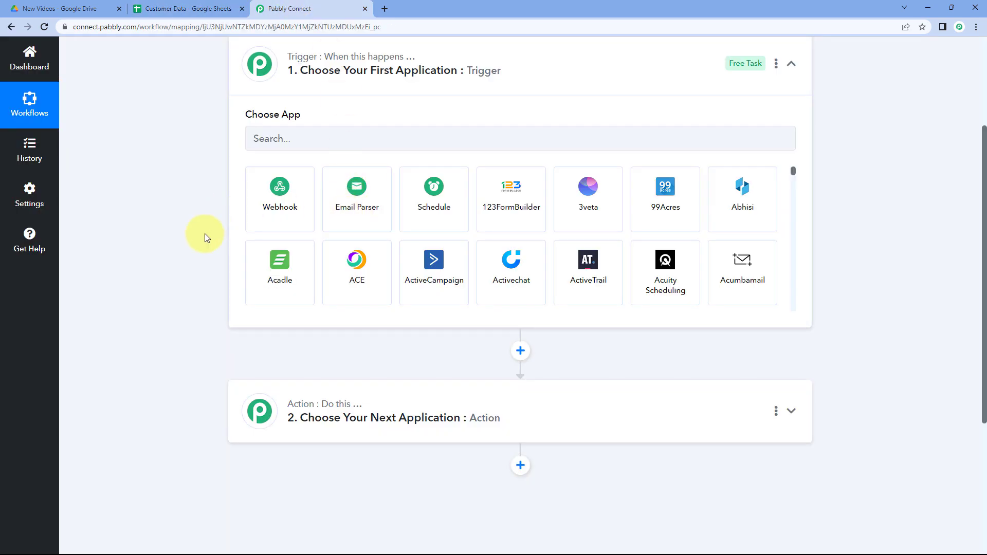
left_click(188, 9)
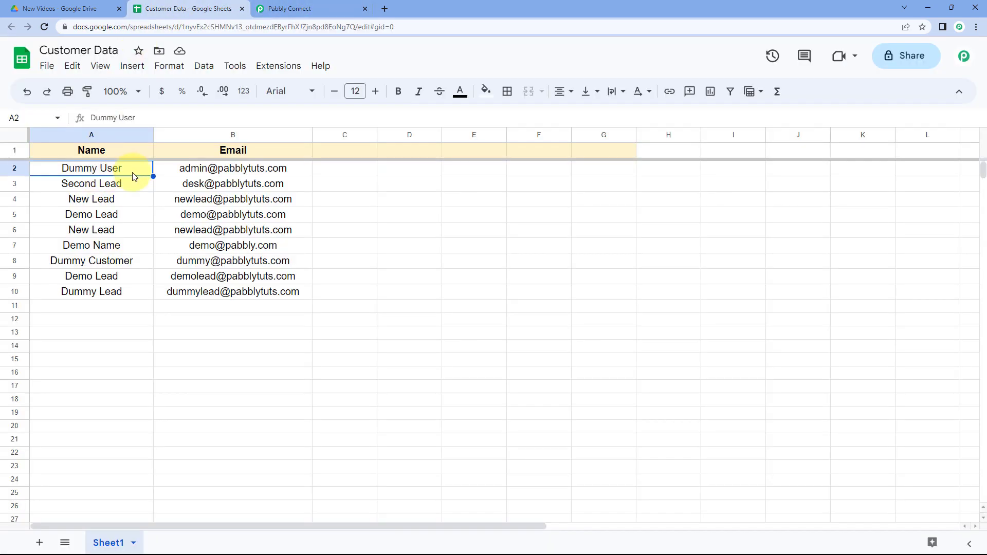
left_click(324, 8)
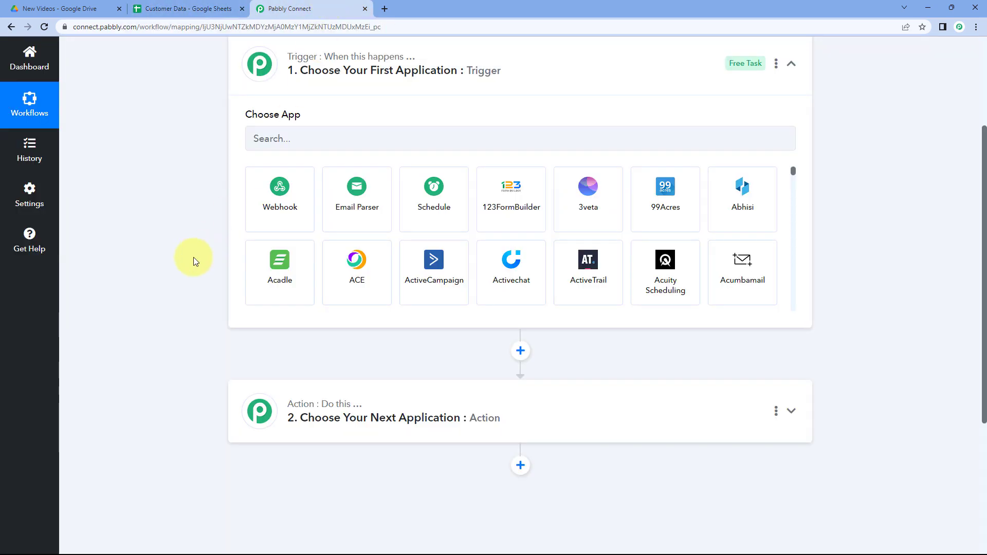
Search for Google Drive and choose it as the trigger application.
scroll(174, 272, "down", 1)
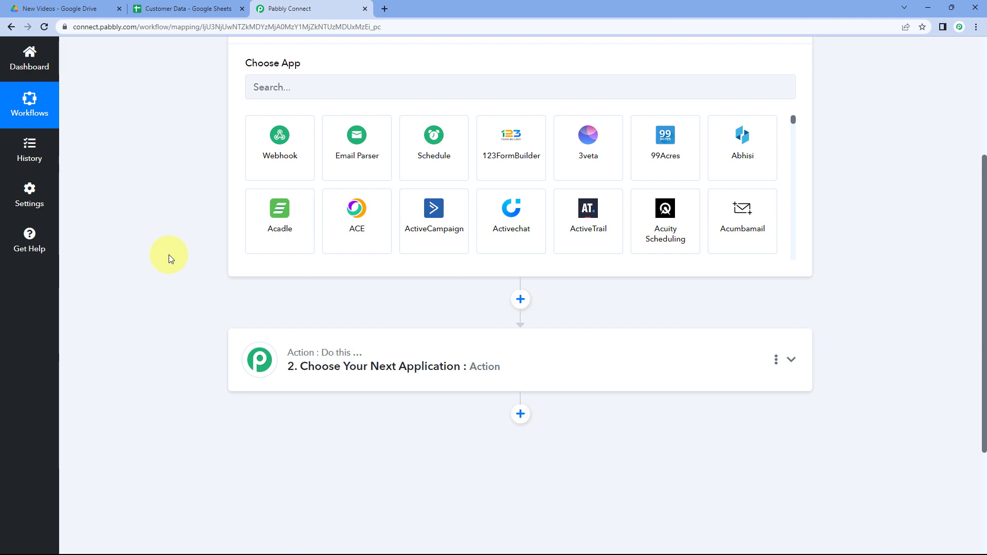
scroll(169, 254, "down", 1)
scroll(168, 255, "up", 4)
scroll(132, 205, "down", 2)
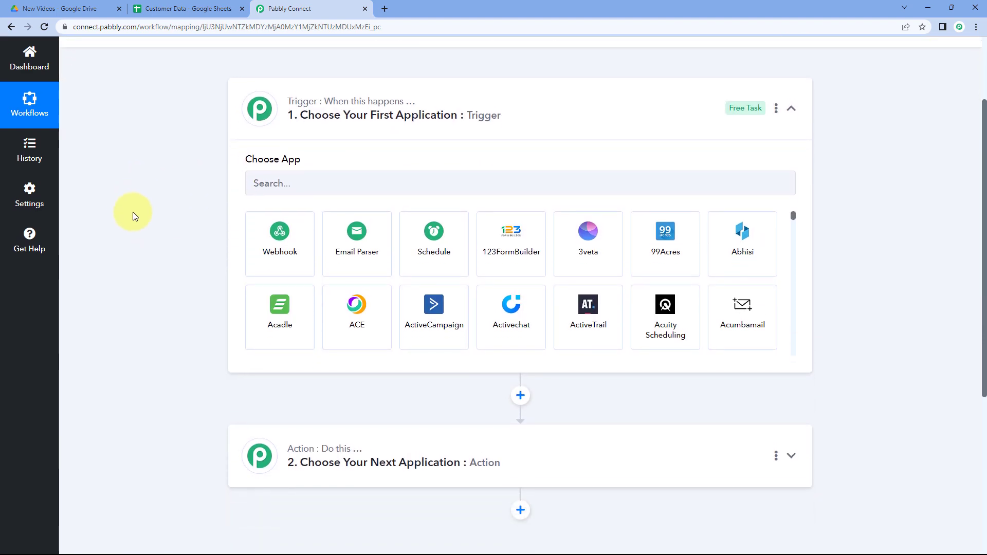
left_click(277, 137)
type("G")
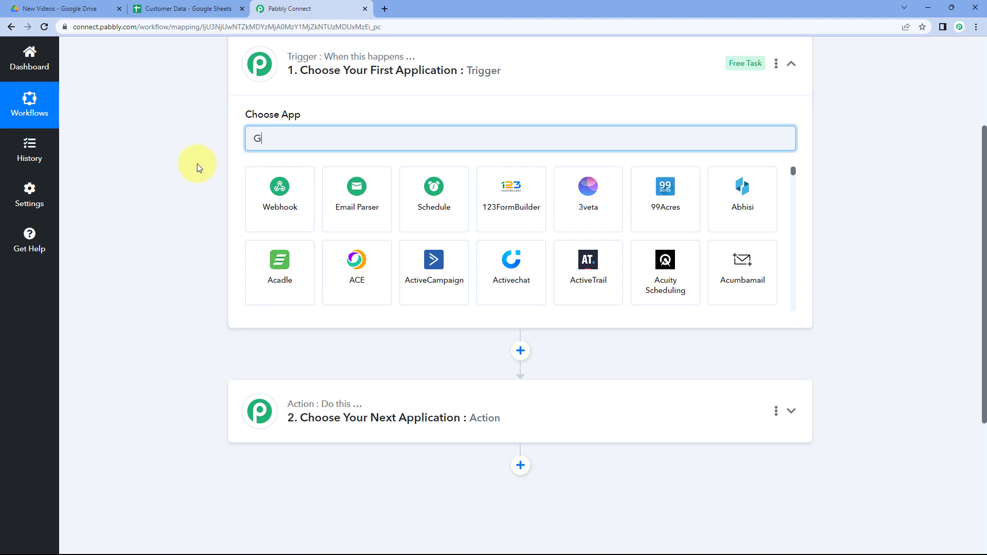
type("oogle Drive")
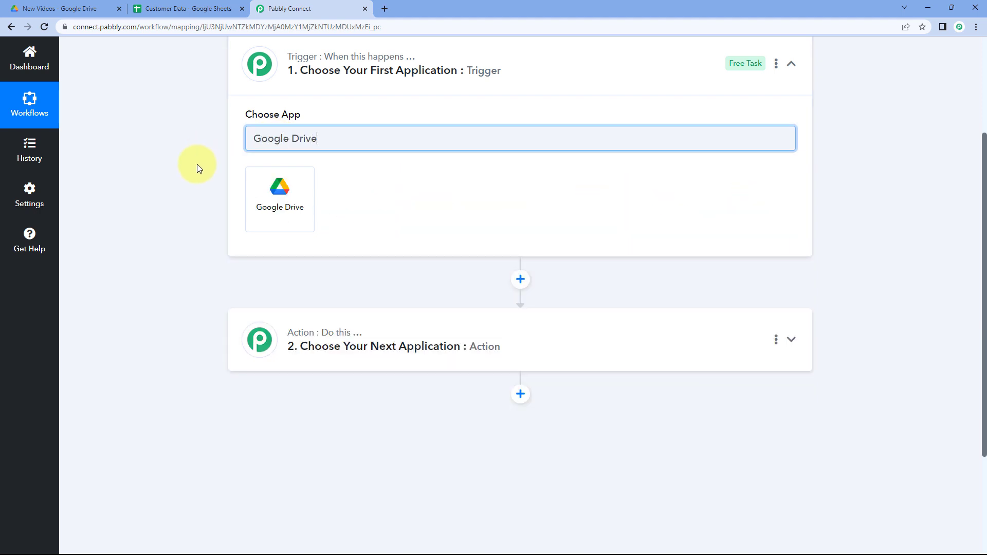
left_click(285, 193)
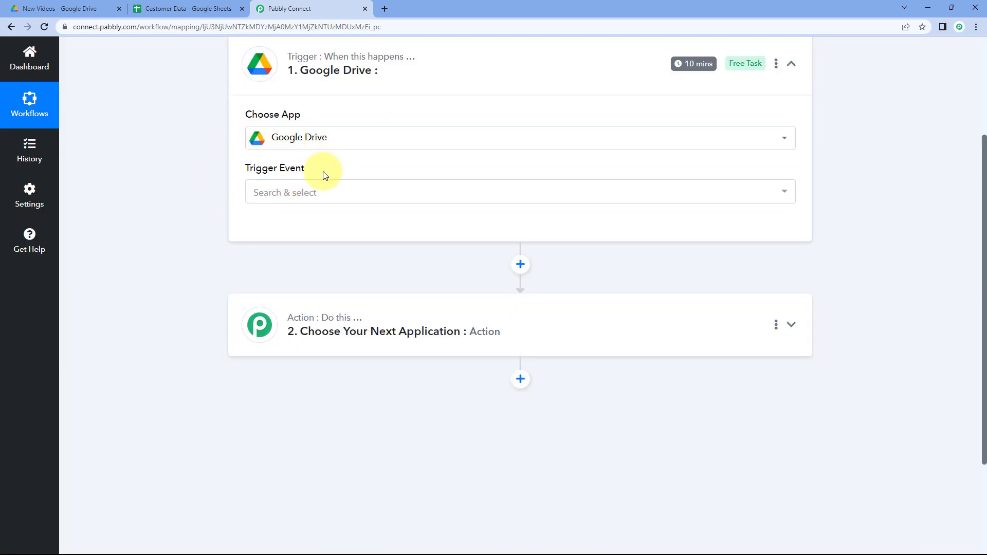
Set the trigger event to New File in Specific Folder.
left_click(308, 194)
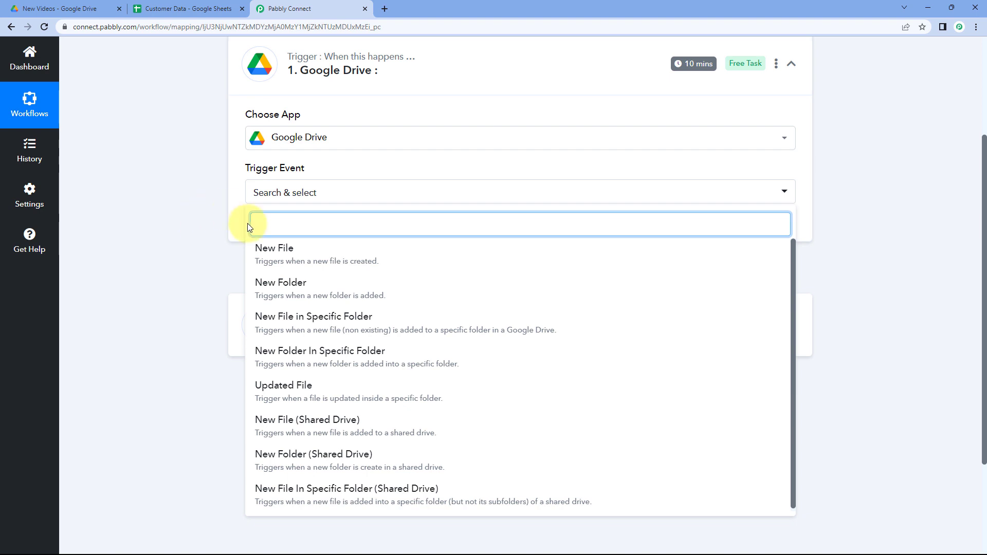
left_click(336, 315)
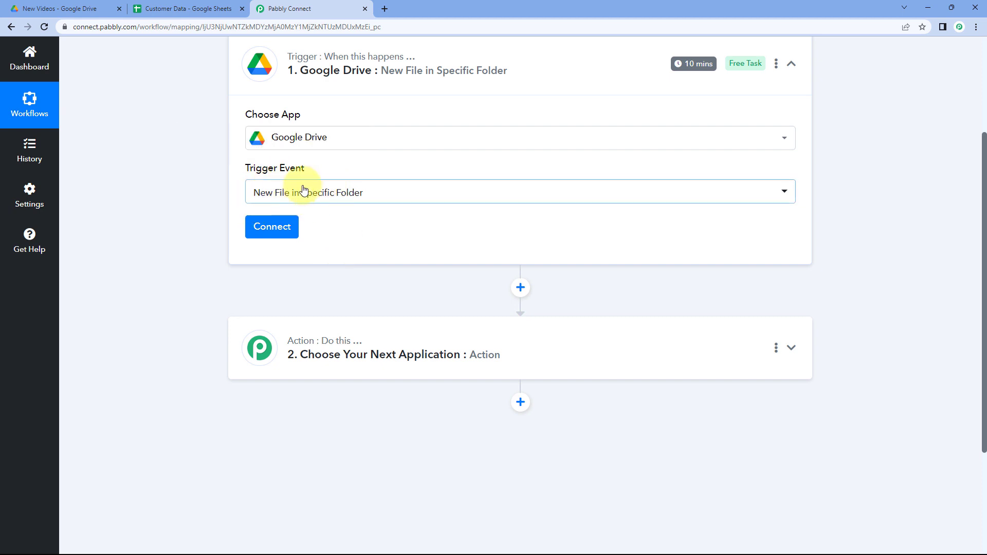
Connect a new Google Drive connection by signing in with the Google account.
left_click(275, 227)
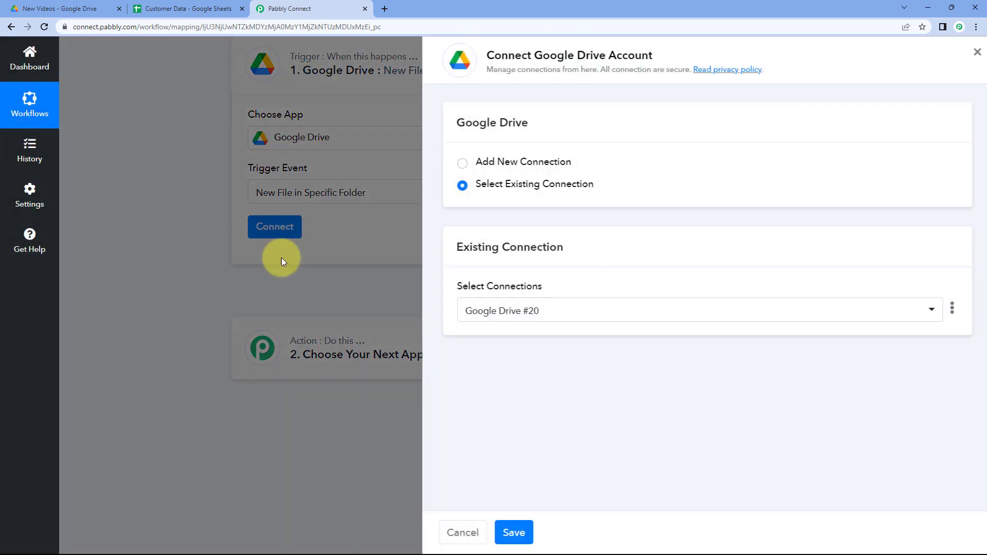
left_click(456, 163)
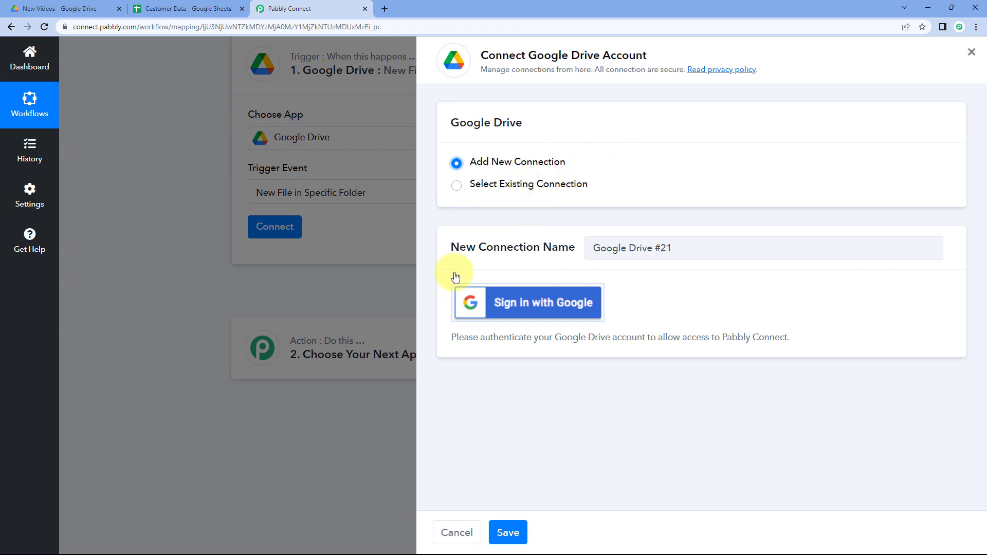
left_click(532, 308)
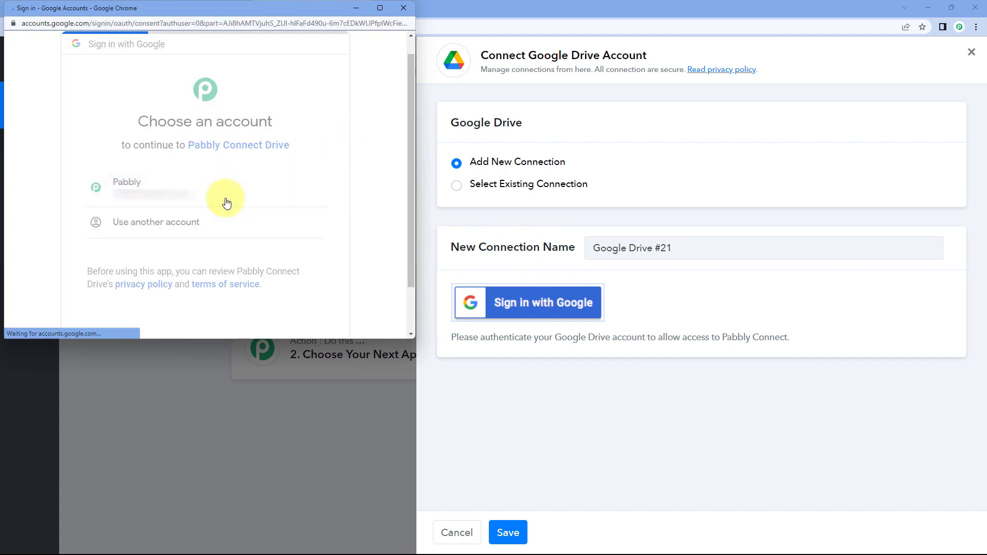
scroll(226, 201, "down", 5)
left_click(236, 244)
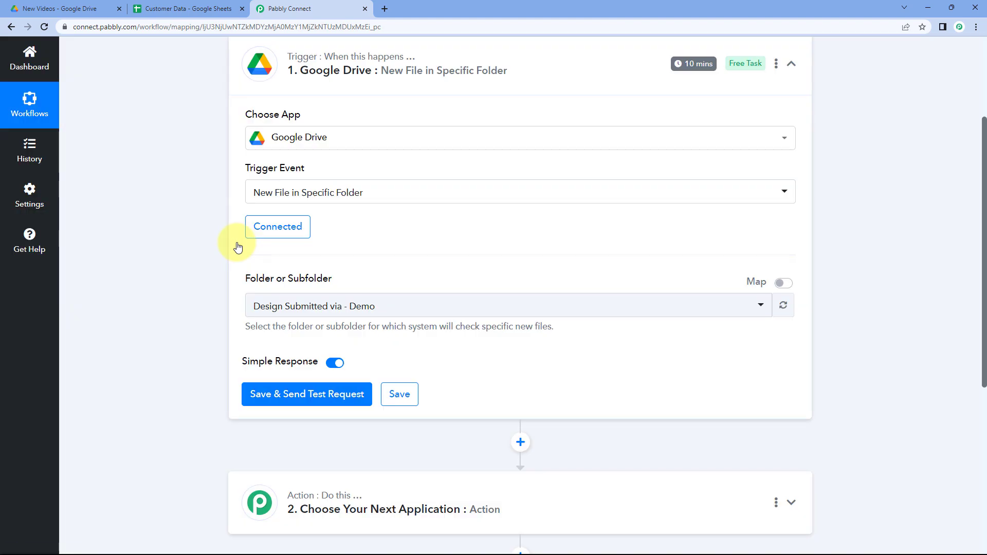
scroll(238, 247, "down", 2)
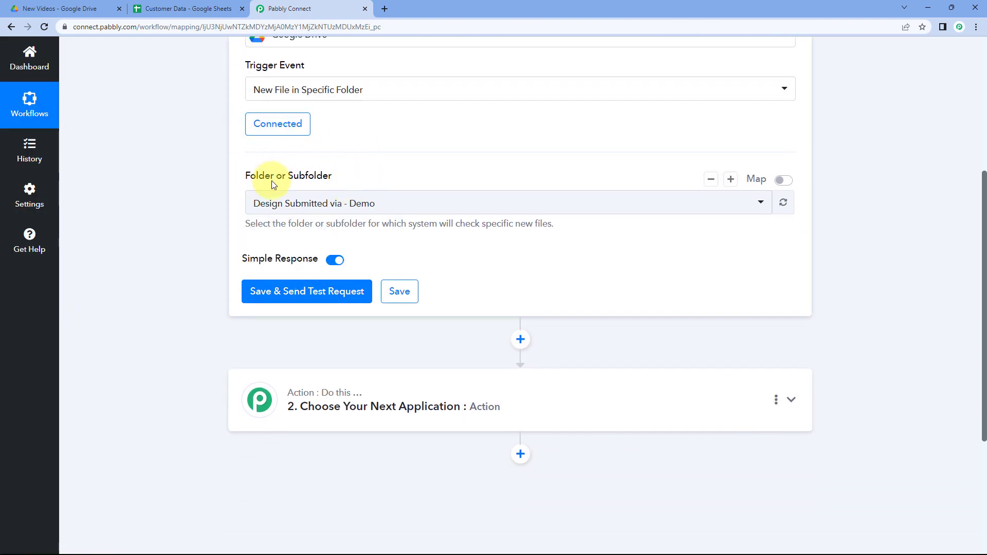
scroll(237, 176, "down", 1)
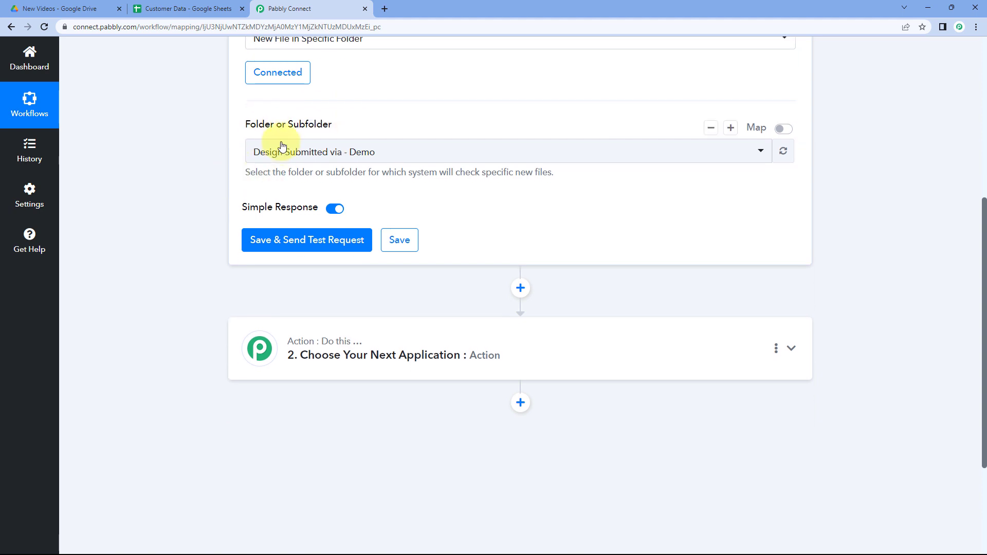
scroll(214, 132, "up", 1)
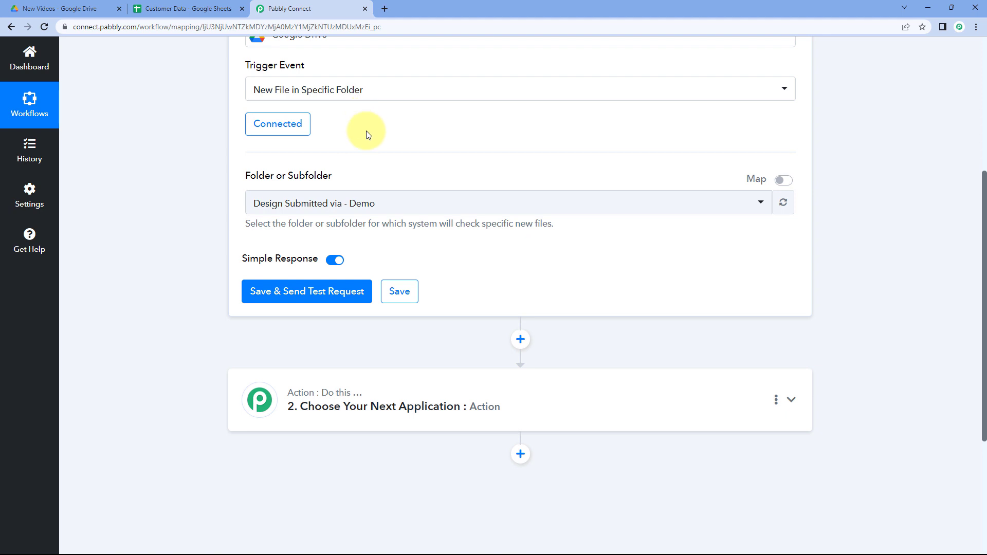
Set the trigger's folder to New Videos by searching the folder list.
left_click(395, 204)
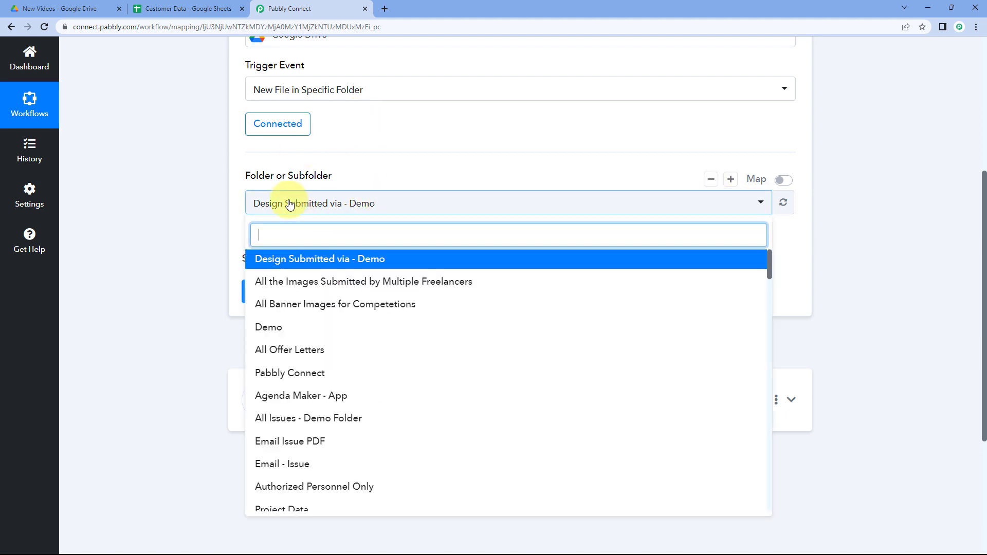
scroll(194, 215, "down", 2)
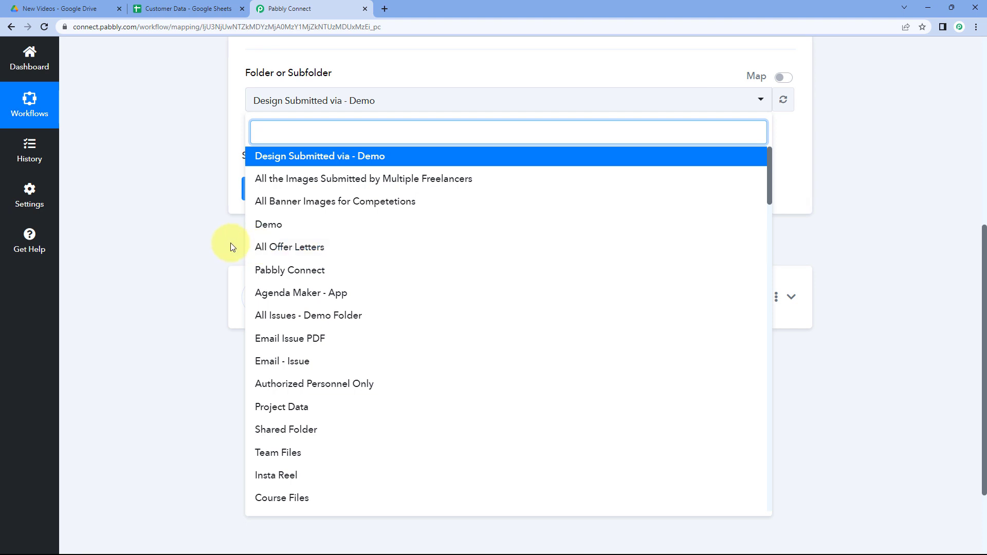
scroll(264, 350, "down", 2)
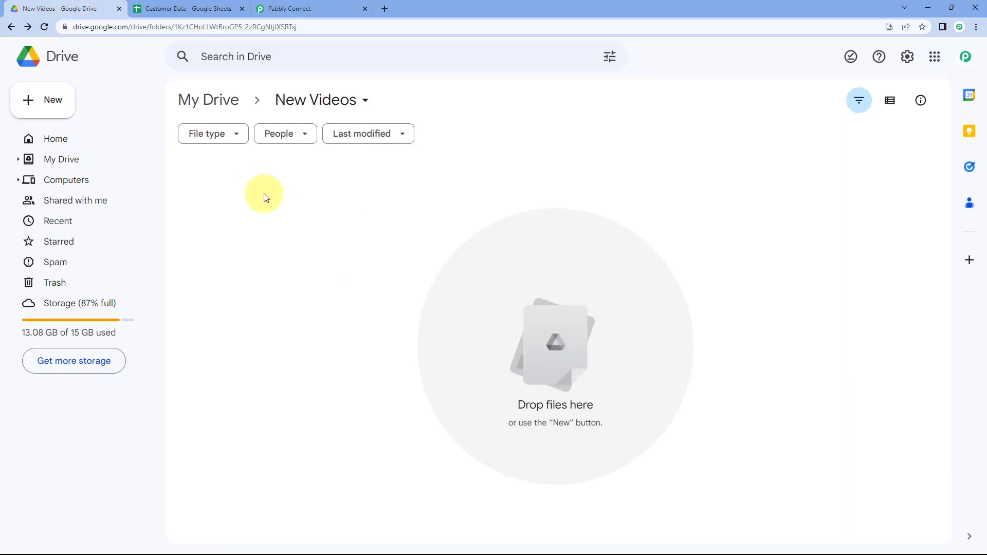
left_click(275, 8)
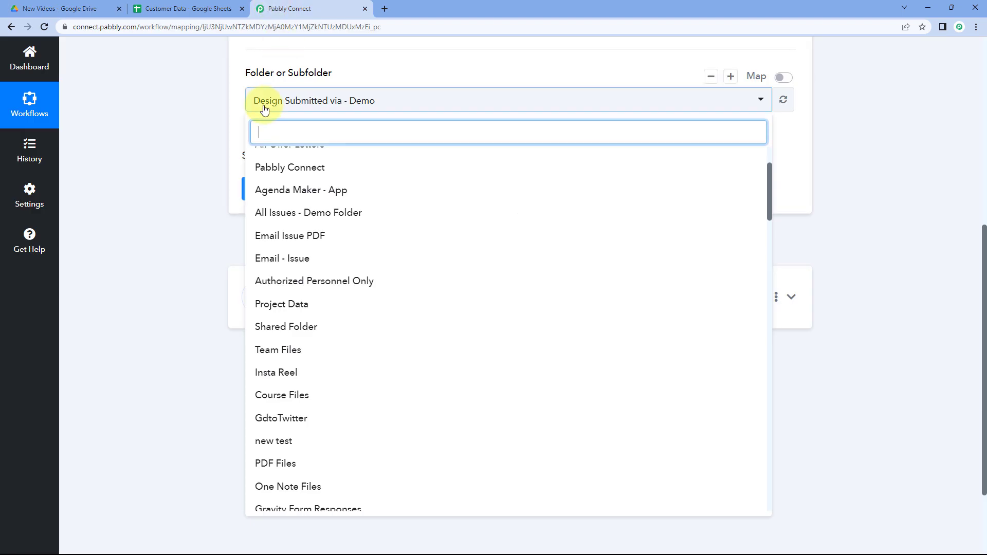
left_click(101, 8)
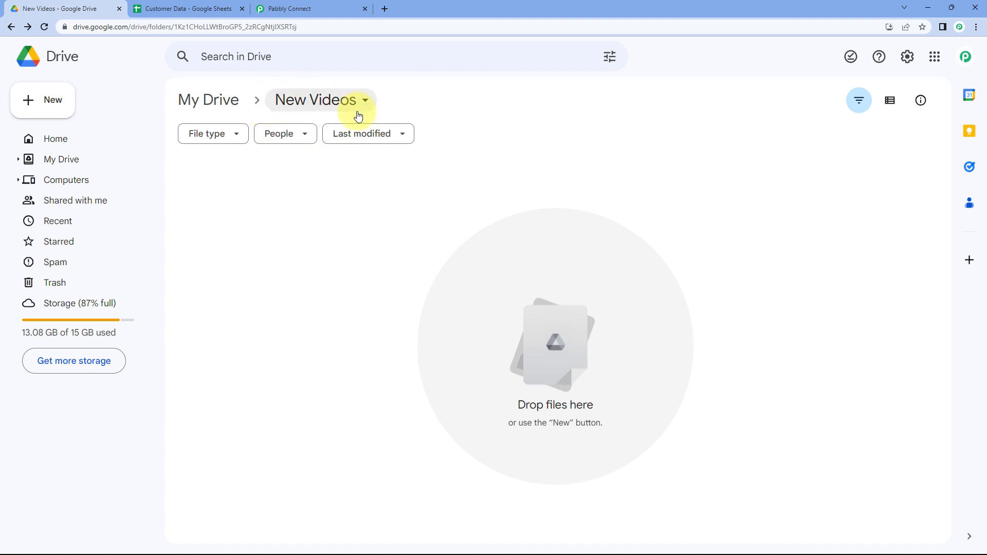
left_click(334, 7)
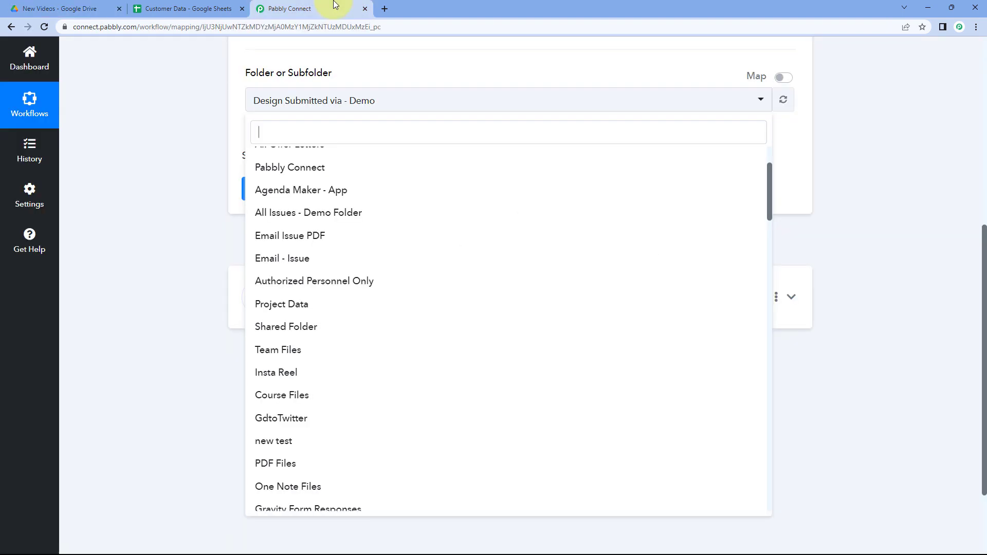
type("New")
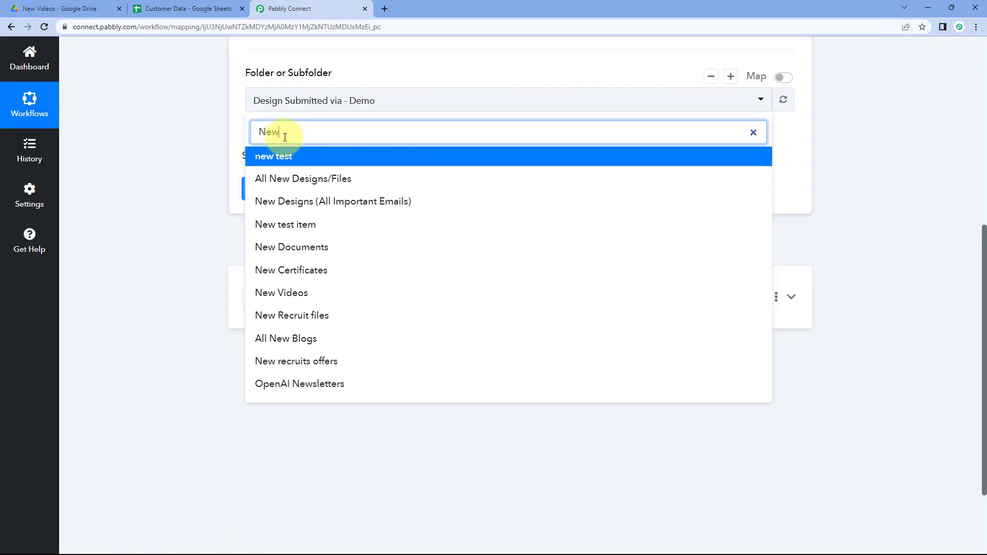
type(" V")
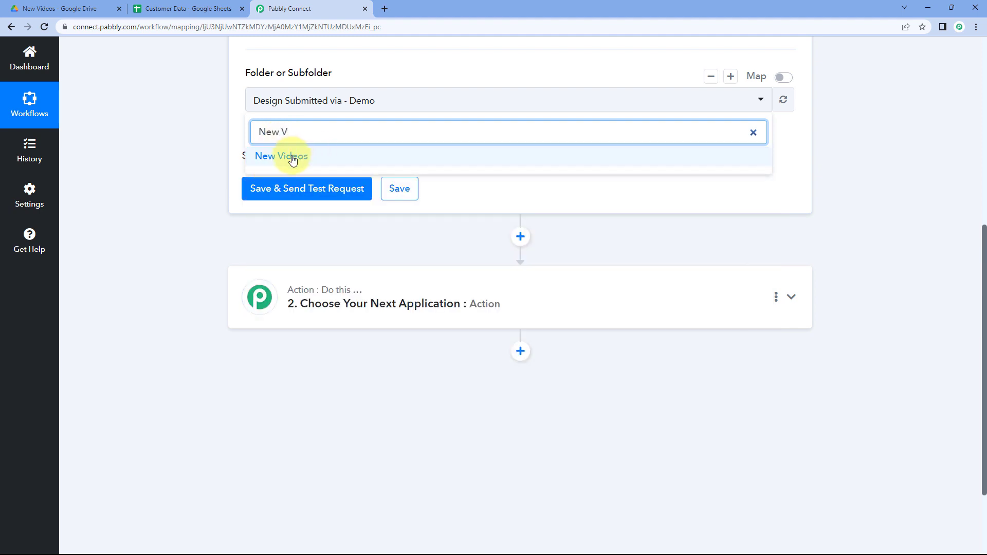
left_click(292, 161)
Upload My First Video from Downloads into the New Videos folder in Google Drive.
scroll(210, 158, "up", 2)
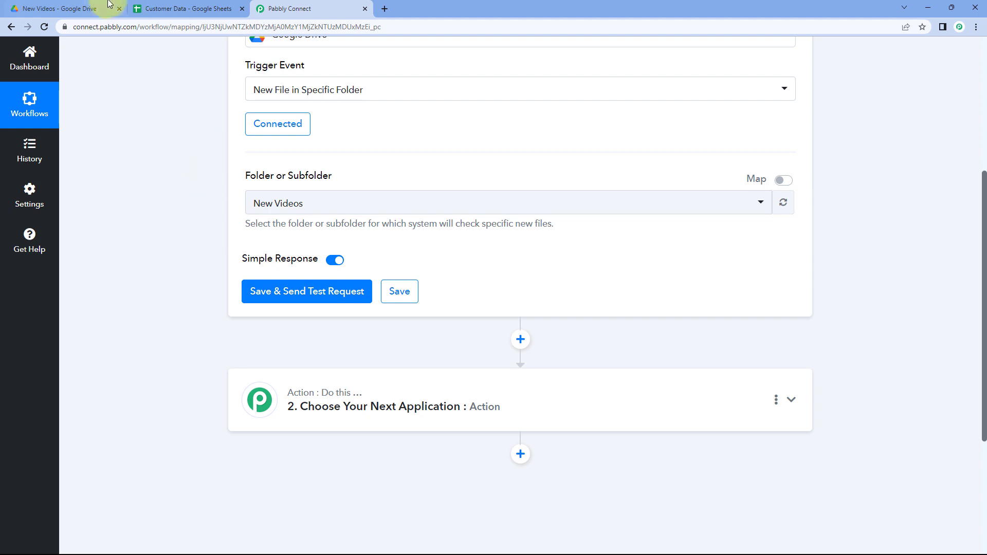
left_click(90, 8)
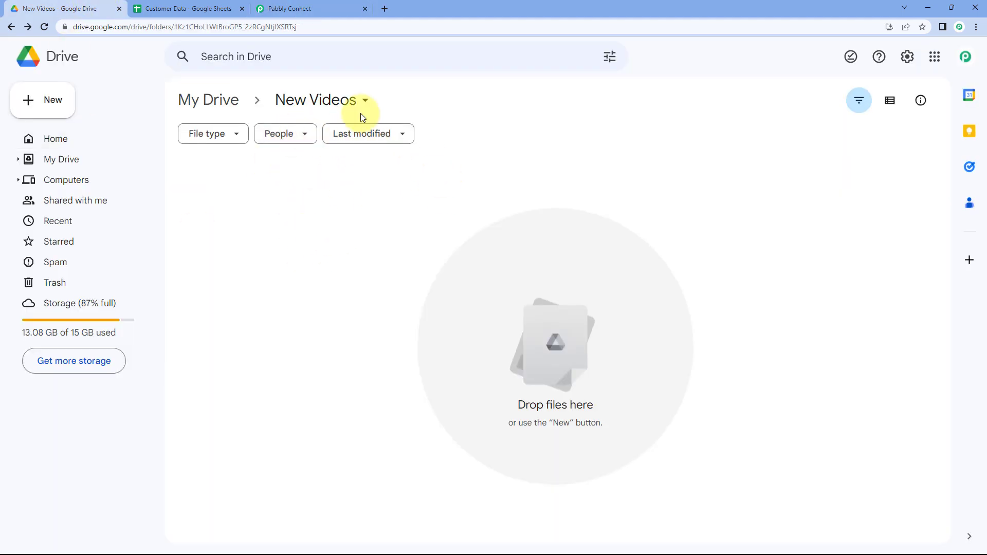
left_click(303, 7)
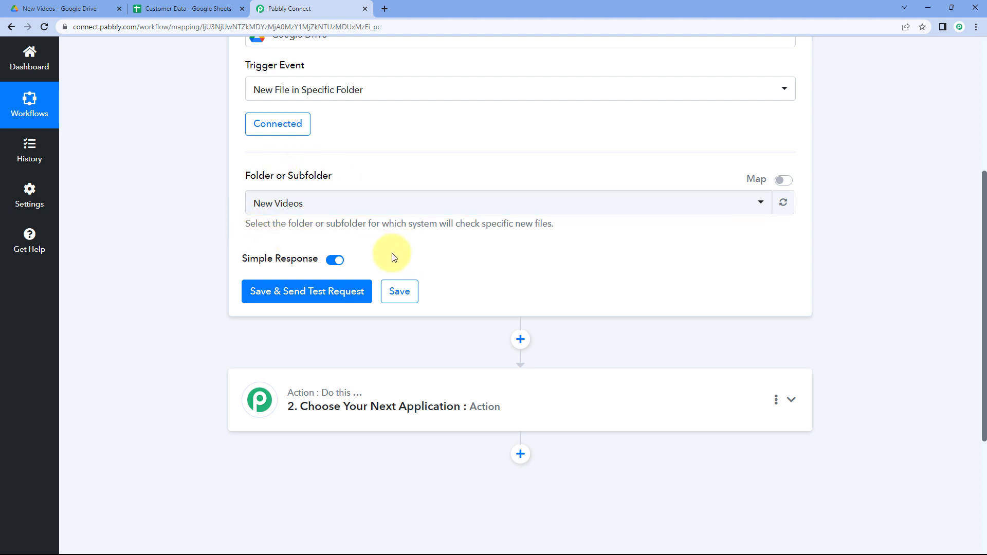
left_click(75, 9)
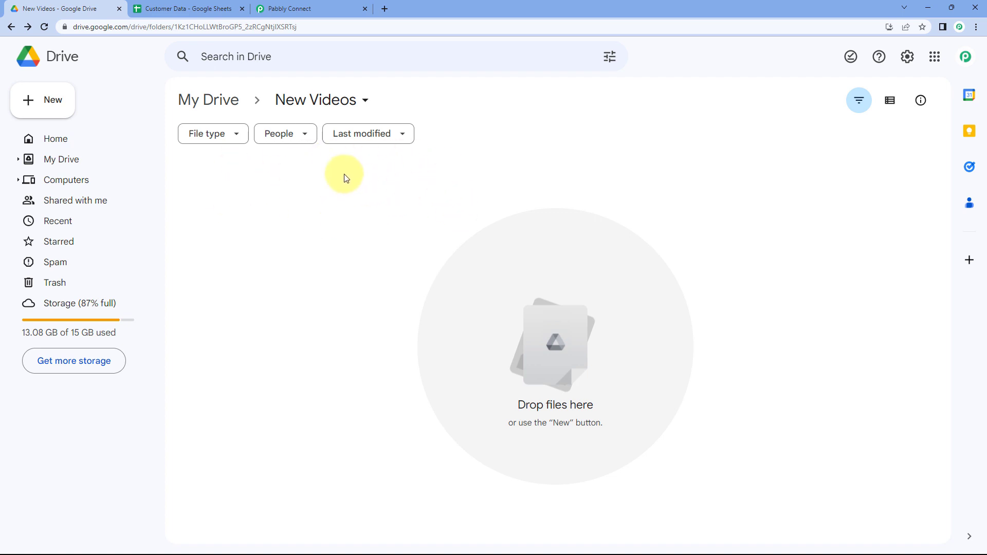
left_click(56, 102)
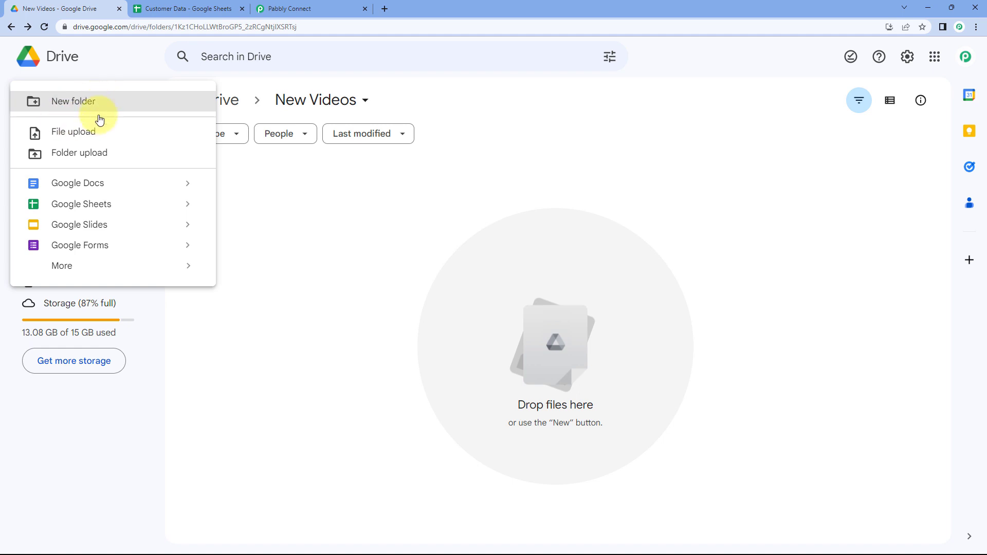
left_click(92, 134)
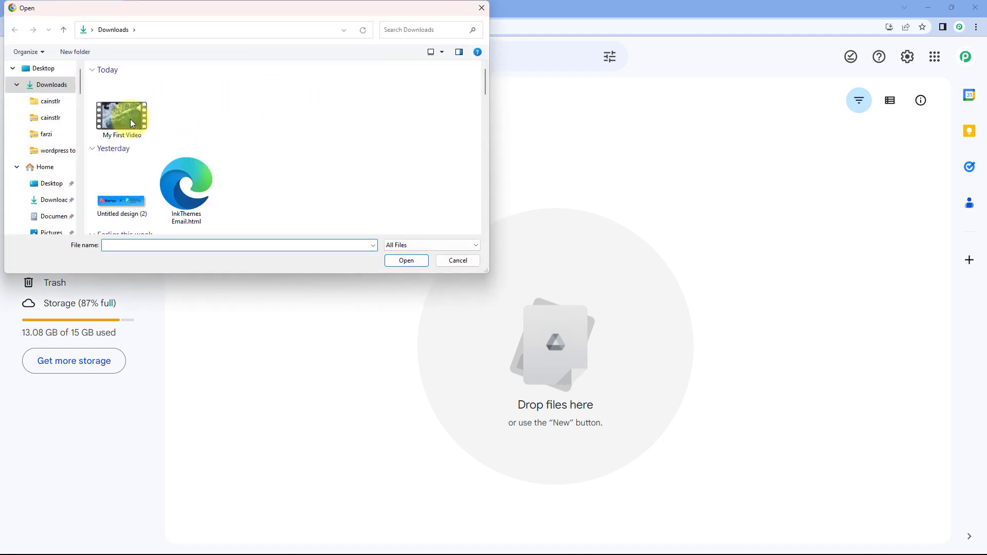
left_click(130, 122)
left_click(405, 261)
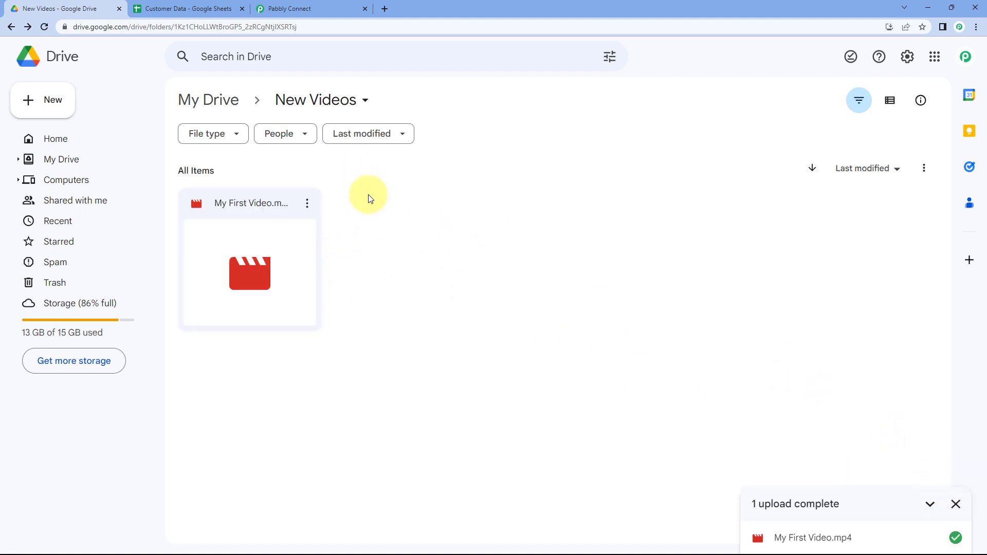
Save the trigger settings and send a test request to fetch the new file's data.
left_click(312, 6)
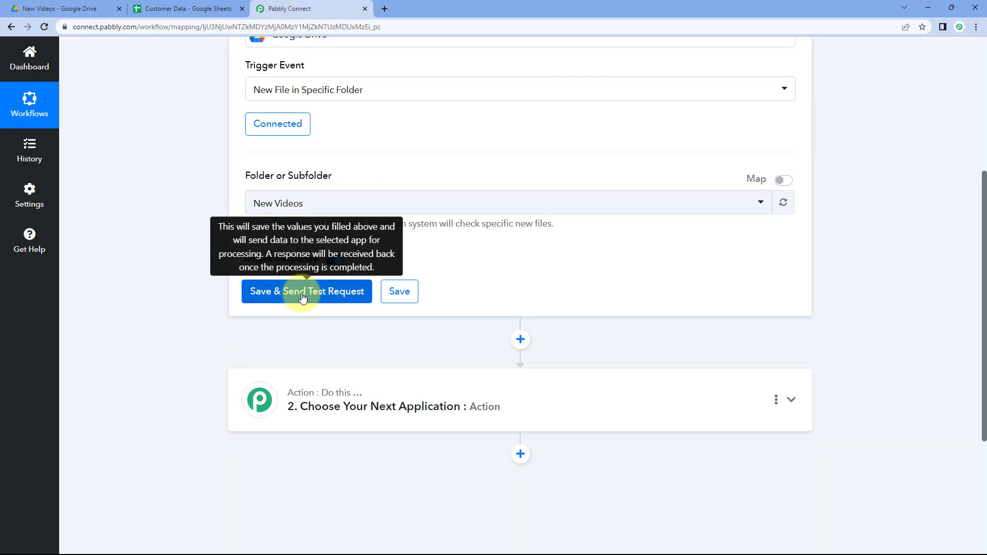
left_click(333, 291)
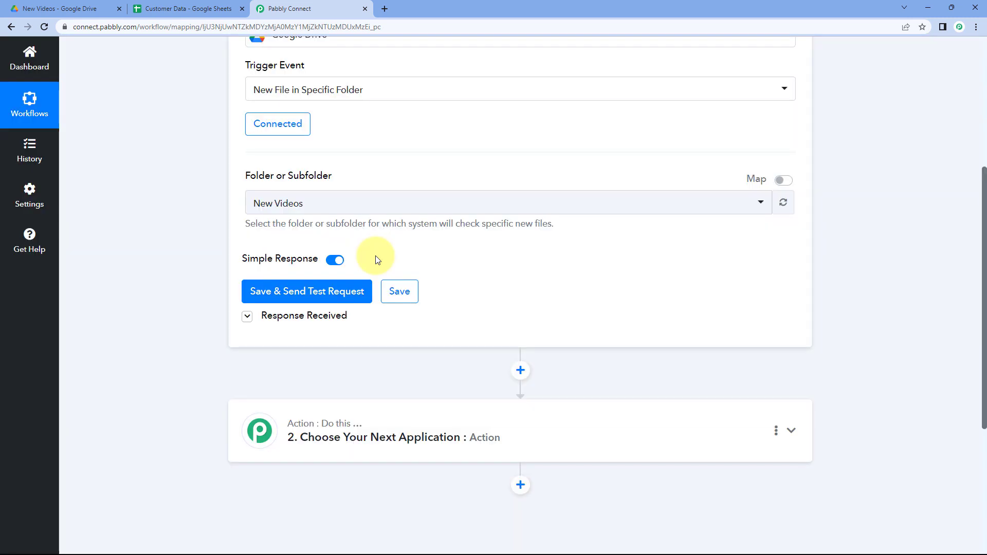
scroll(430, 259, "down", 1)
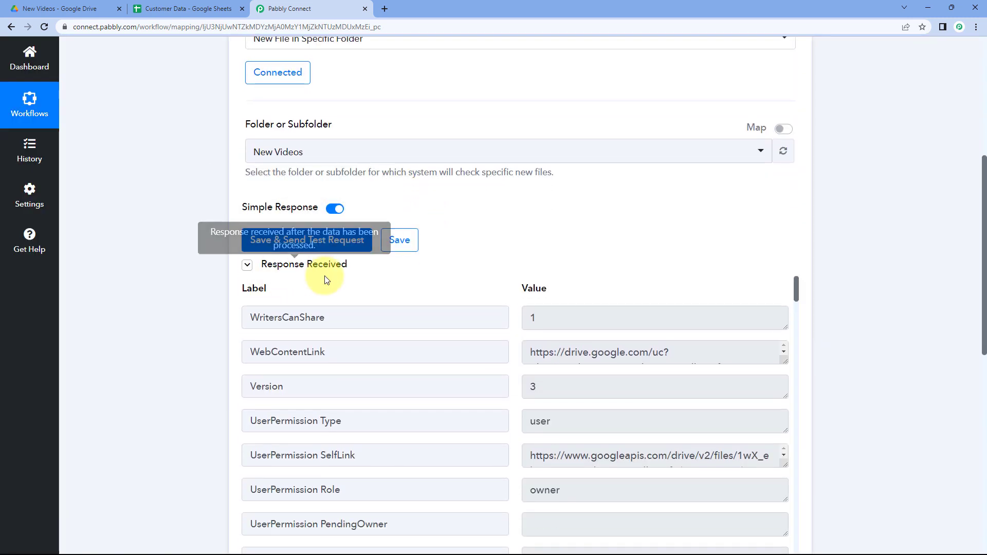
scroll(498, 237, "down", 2)
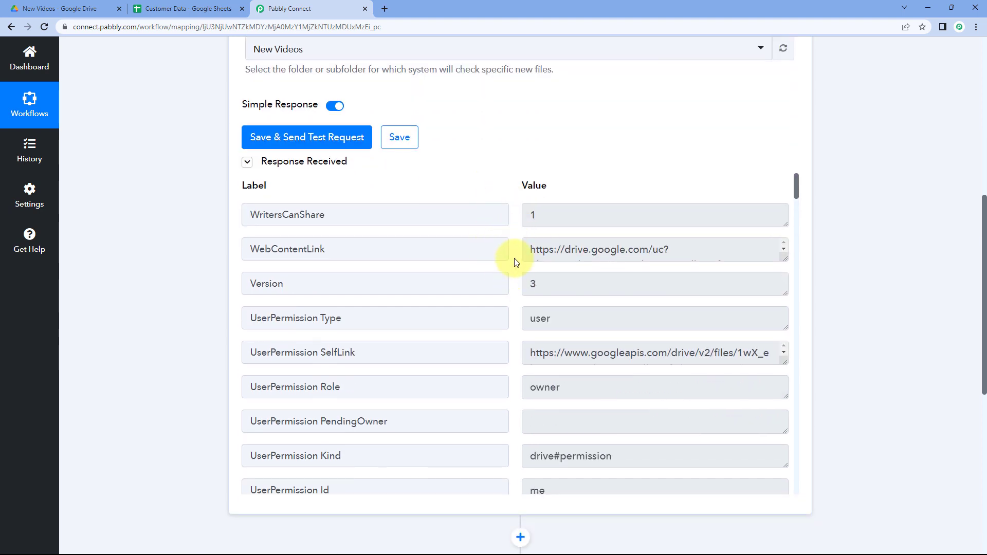
Dismiss the upload notification in Google Drive.
left_click(89, 9)
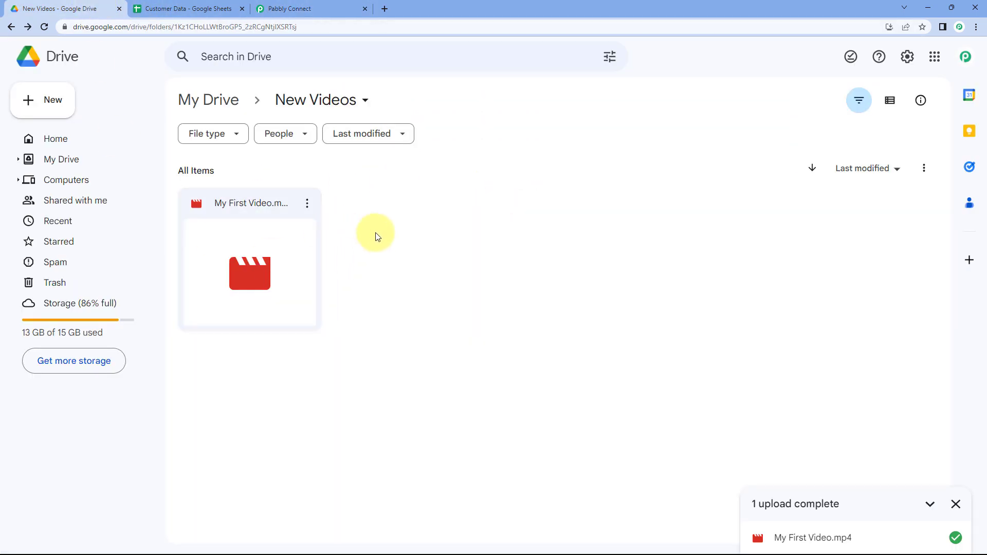
left_click(955, 503)
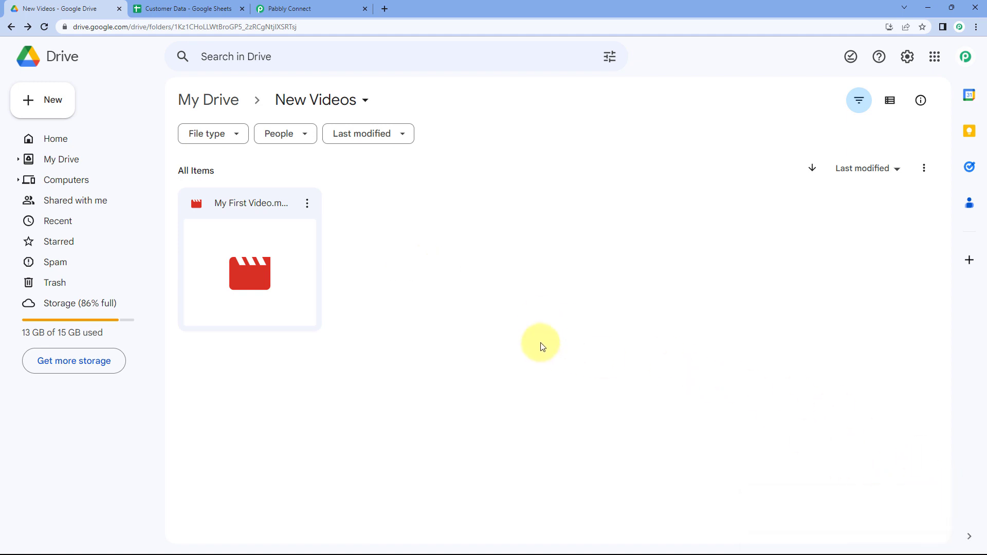
left_click(322, 8)
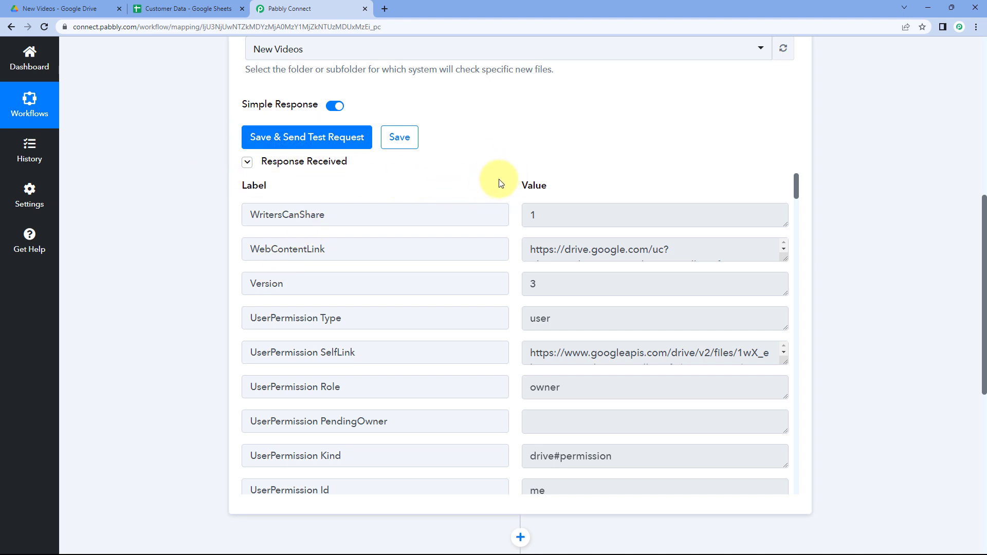
Copy the WebContentLink value from the test response and open it in a new browser tab.
scroll(505, 184, "down", 1)
scroll(507, 216, "up", 1)
left_click(716, 248)
left_click_drag(785, 260, 785, 270)
left_click_drag(774, 328, 785, 352)
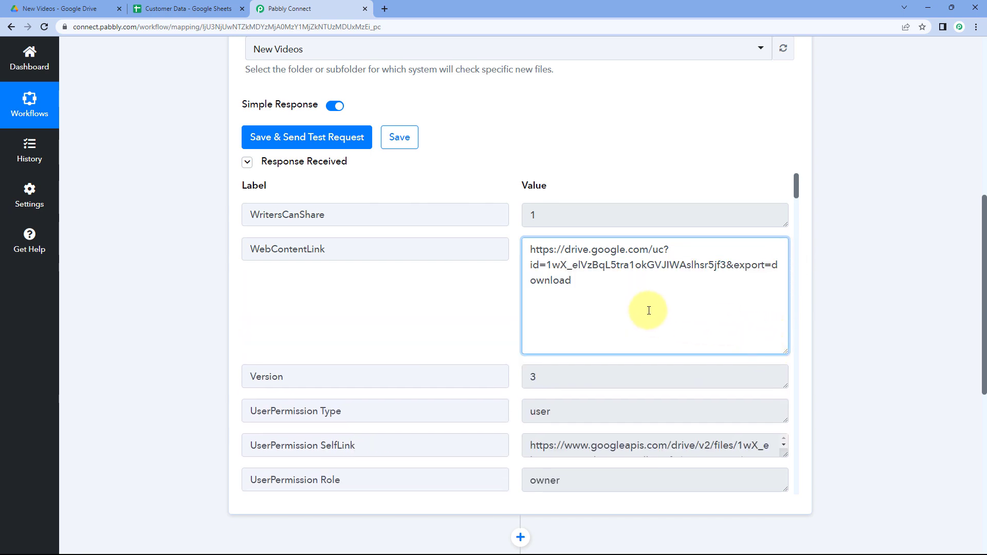
left_click_drag(646, 309, 529, 254)
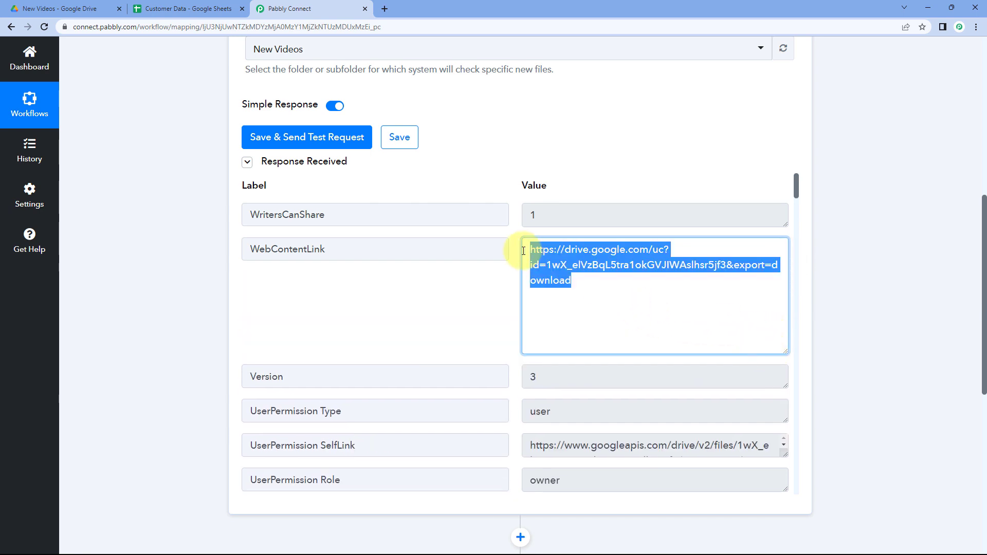
key("ctrl+c")
key("ctrl+t")
key("ctrl+v")
key("Return")
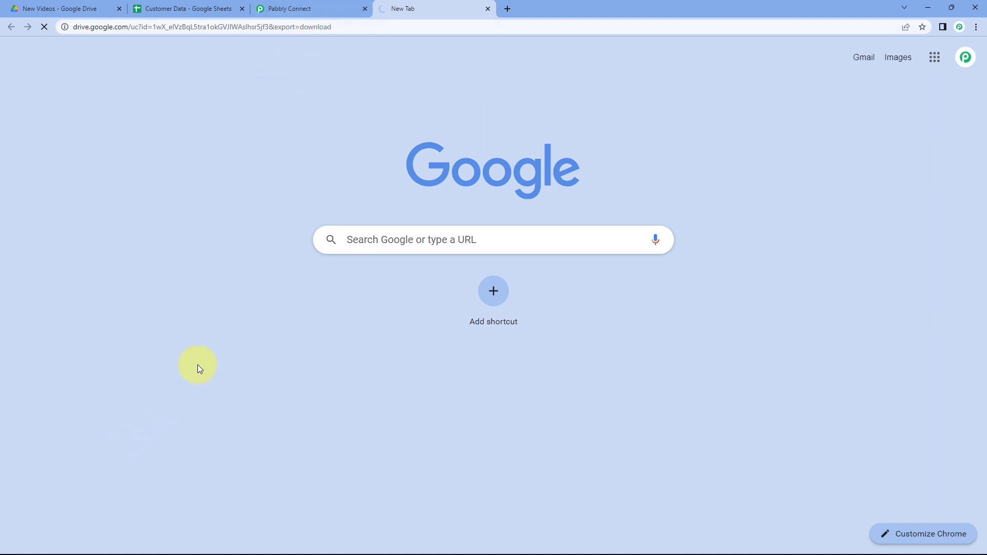
Compare the Title value in the test response with the uploaded file in Google Drive.
left_click(308, 9)
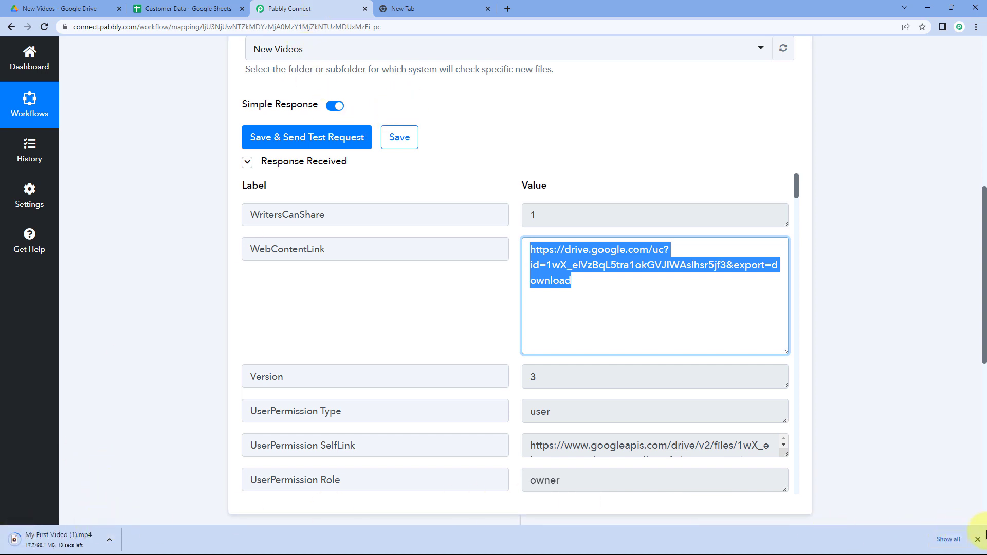
left_click(978, 539)
left_click(462, 345)
scroll(498, 313, "down", 3)
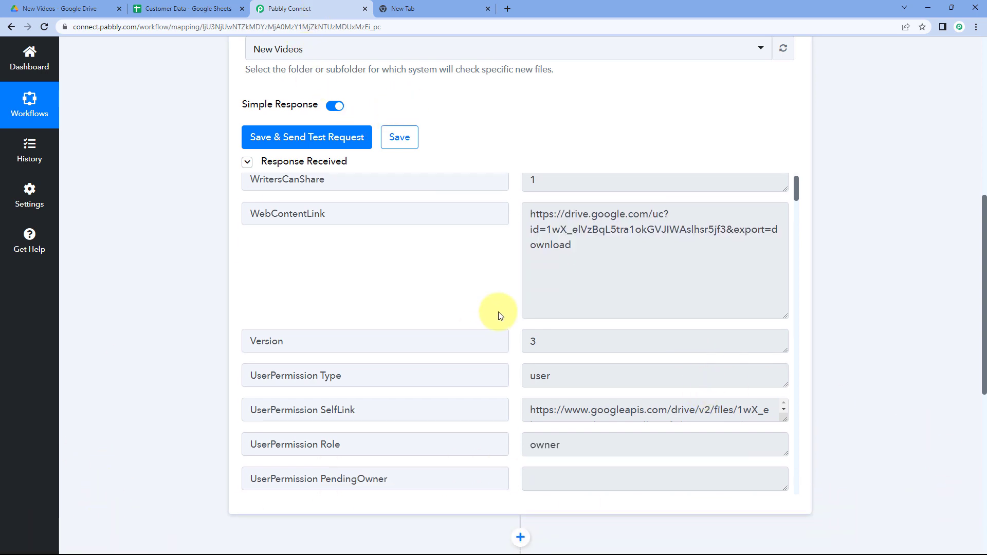
scroll(498, 312, "down", 3)
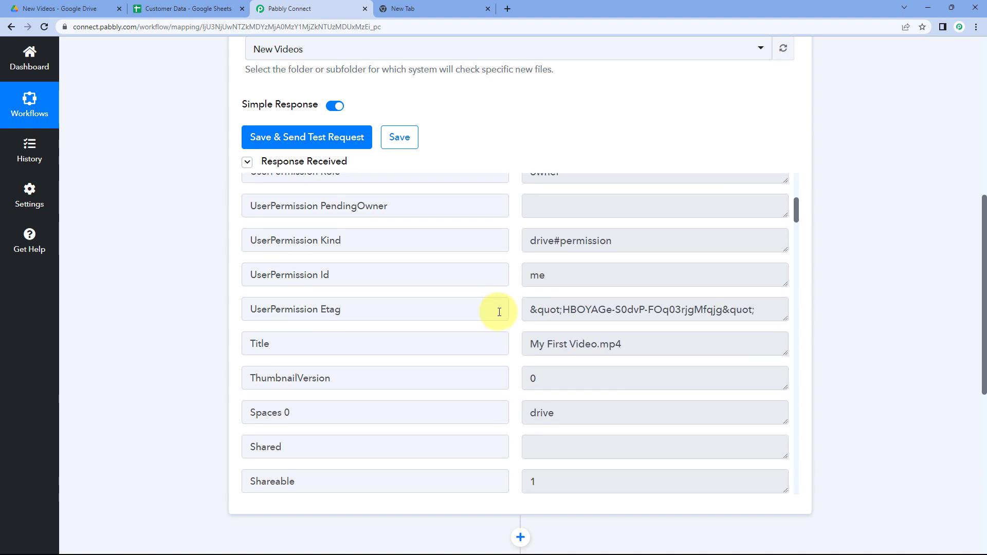
scroll(498, 311, "down", 2)
left_click_drag(619, 240, 529, 240)
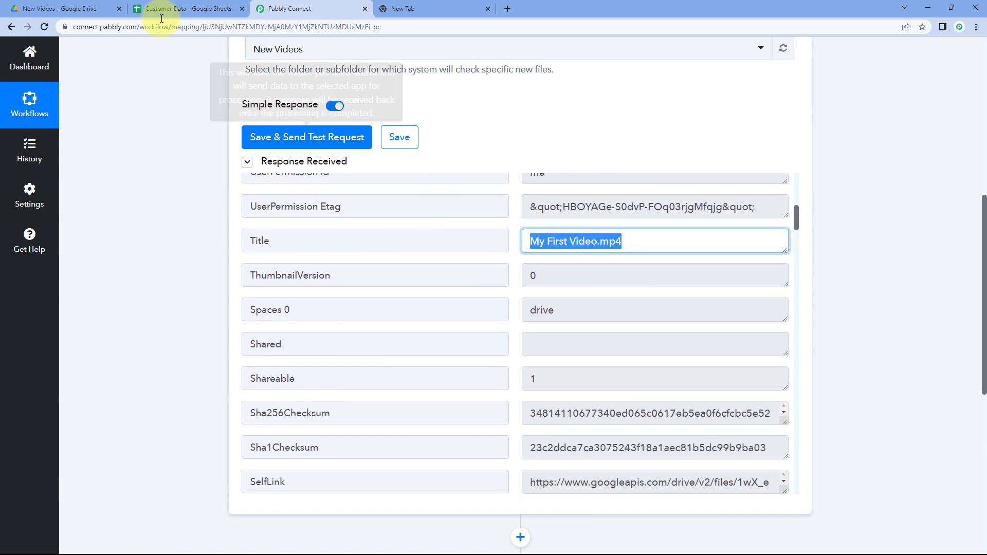
left_click(54, 5)
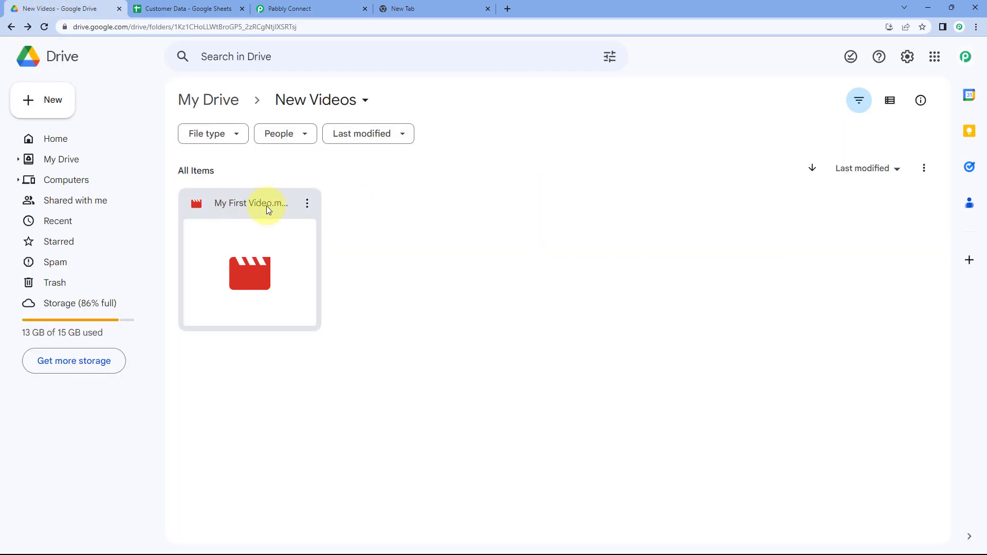
left_click(355, 7)
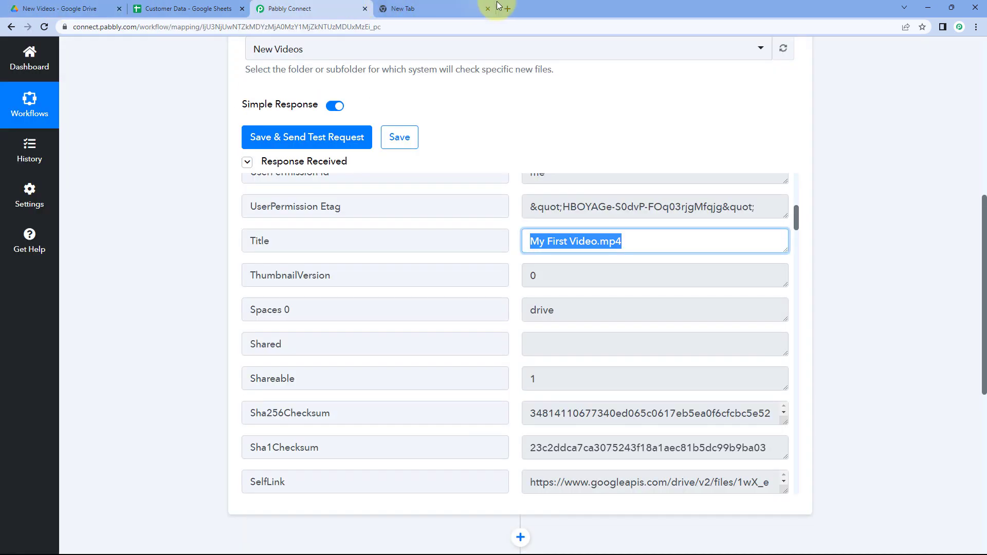
Close the download tab and review the remaining fields of the test response.
left_click(487, 9)
scroll(509, 289, "up", 1)
left_click(514, 293)
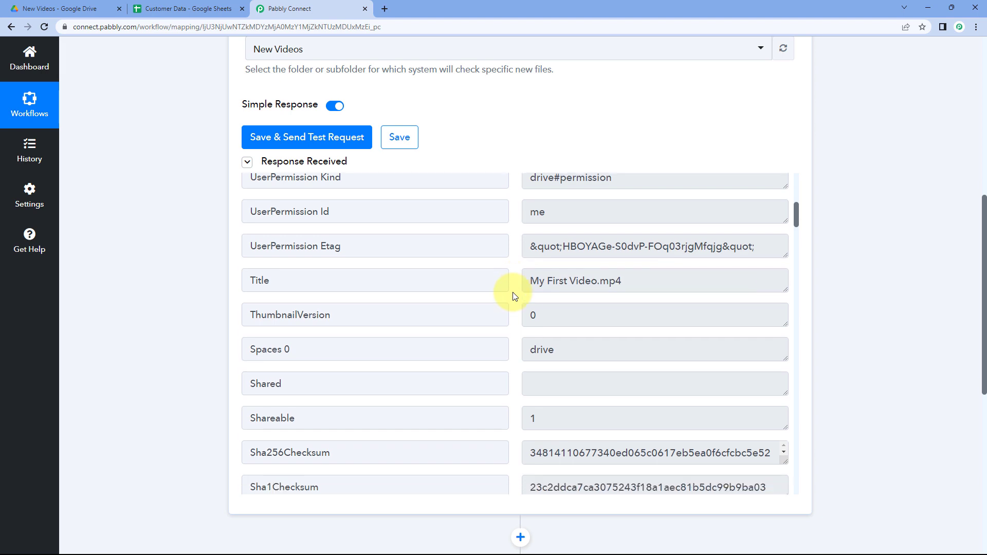
scroll(514, 296, "down", 3)
scroll(514, 295, "down", 2)
scroll(514, 296, "down", 6)
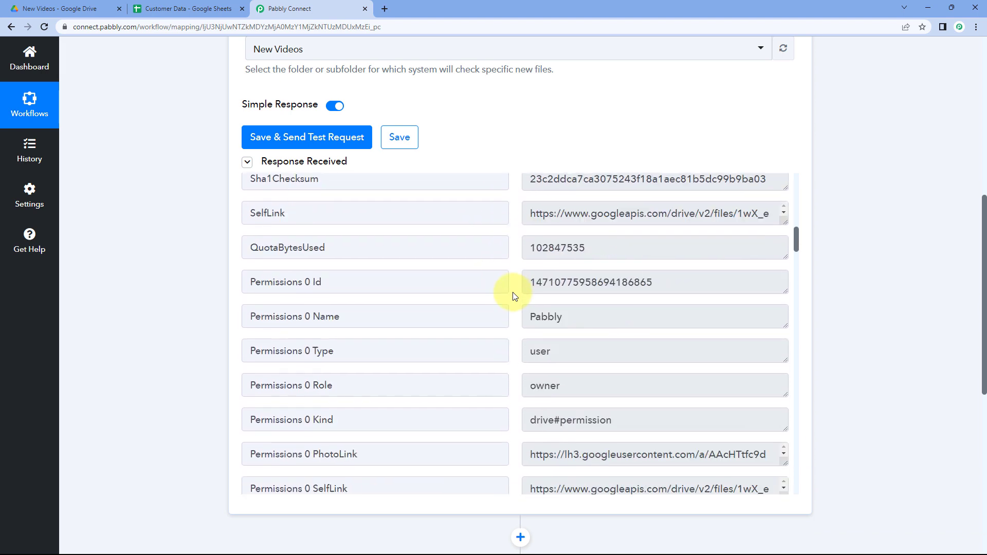
scroll(513, 294, "down", 6)
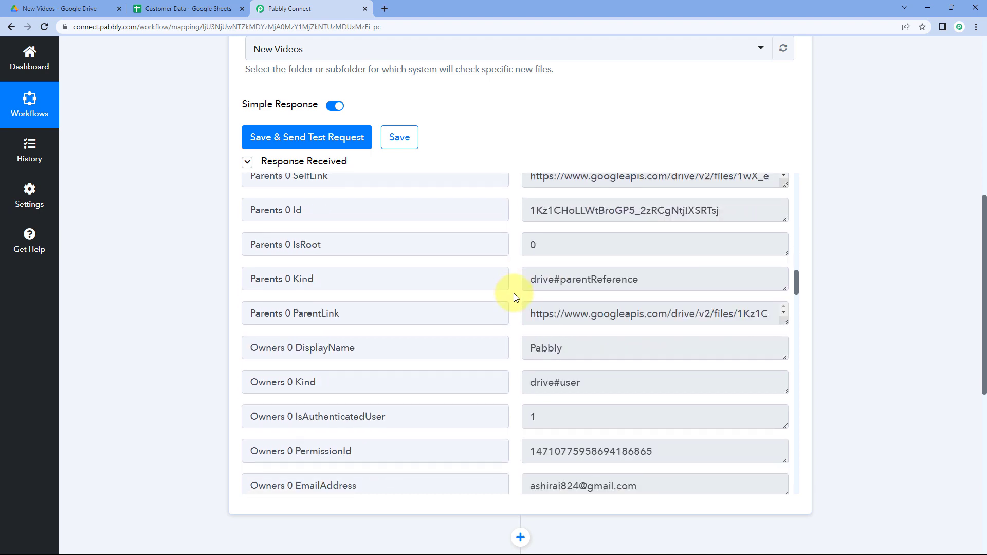
scroll(514, 297, "down", 2)
scroll(514, 297, "down", 3)
scroll(516, 297, "down", 2)
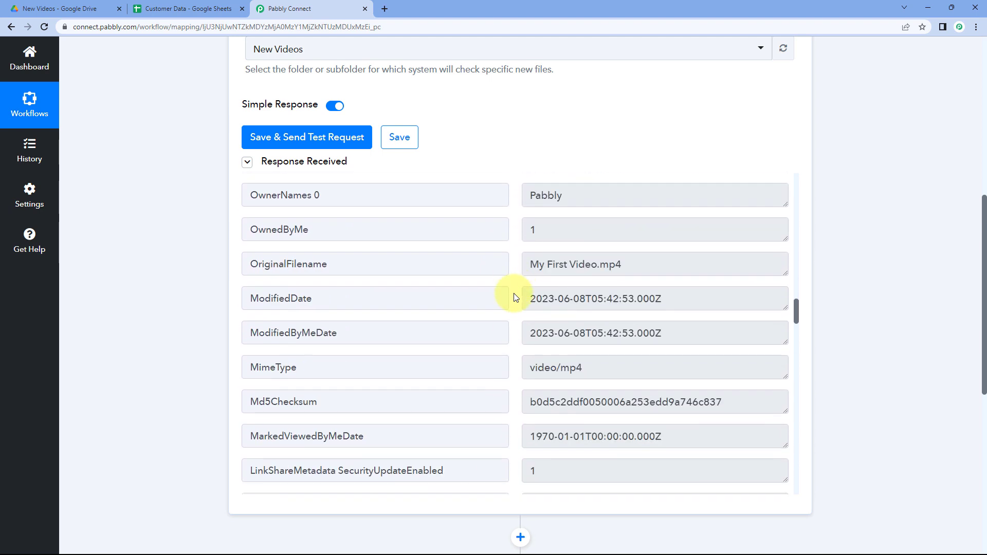
Scroll through the remaining file fields of the Google Drive trigger's test response.
scroll(502, 302, "down", 2)
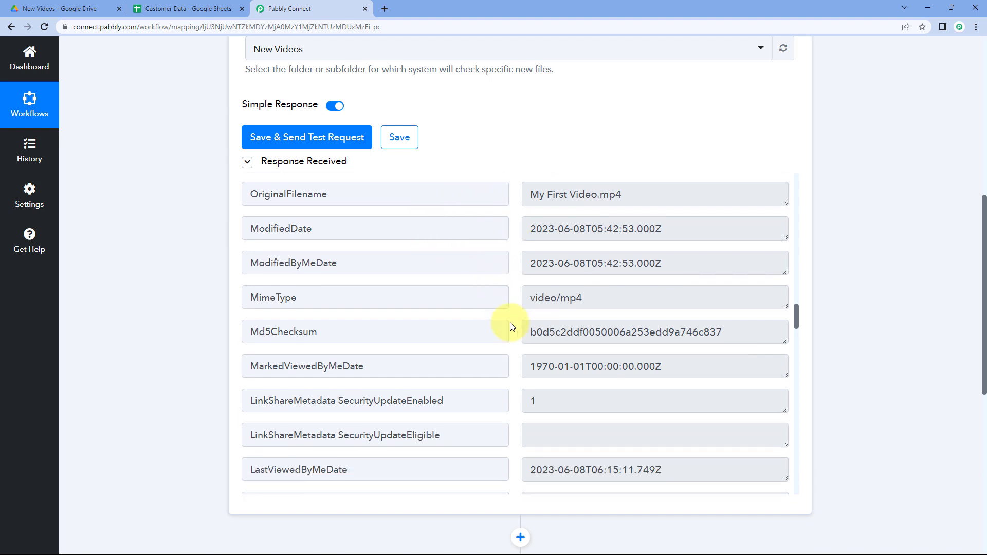
scroll(510, 328, "down", 6)
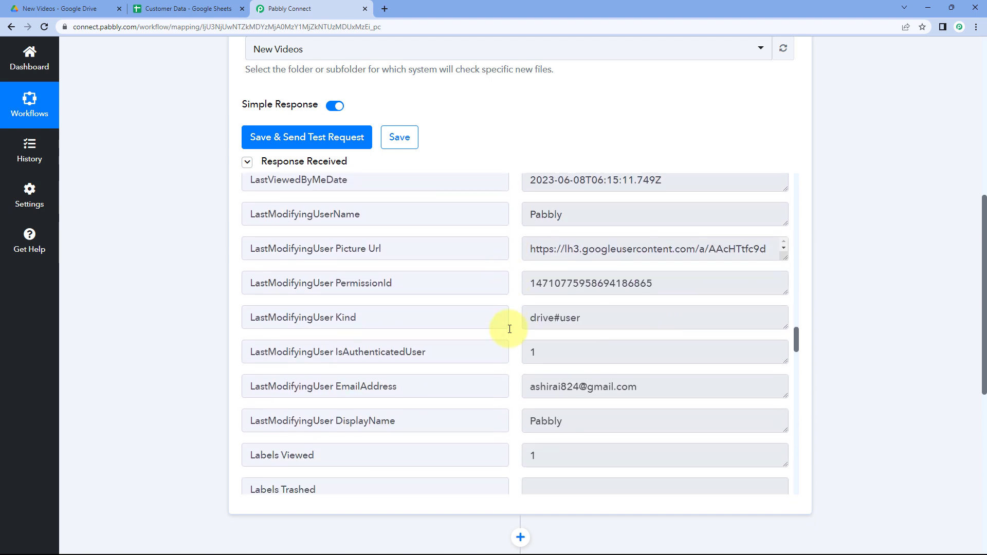
scroll(509, 330, "down", 7)
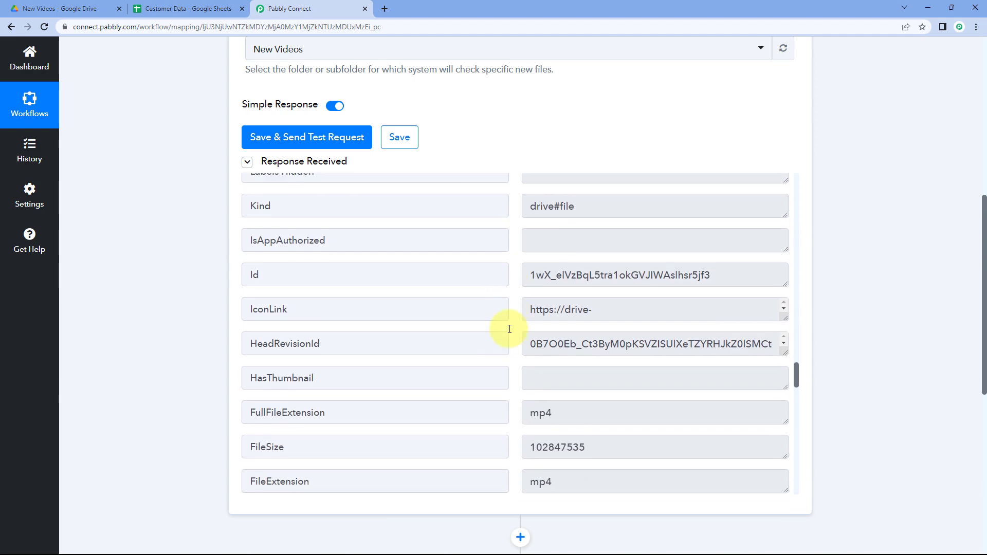
scroll(509, 328, "down", 6)
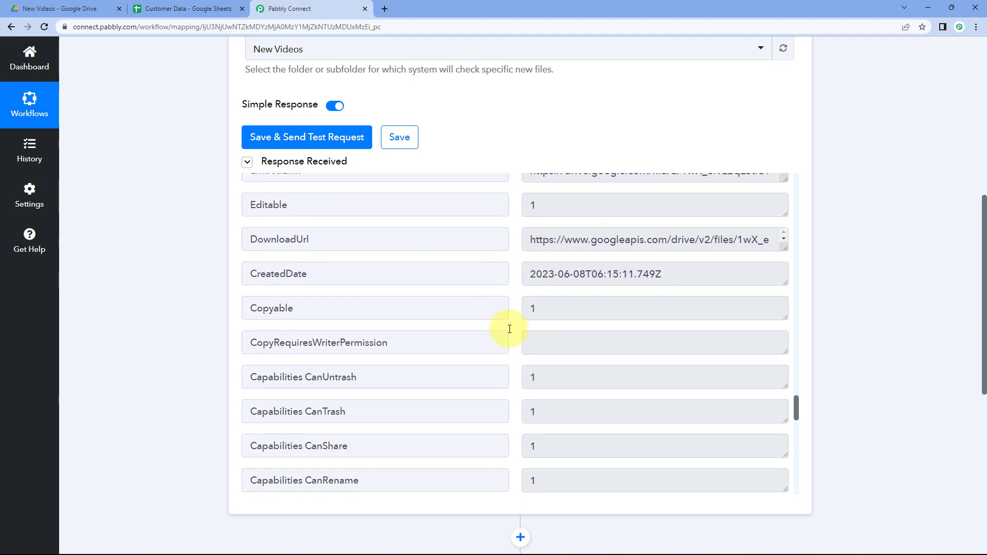
scroll(510, 329, "down", 8)
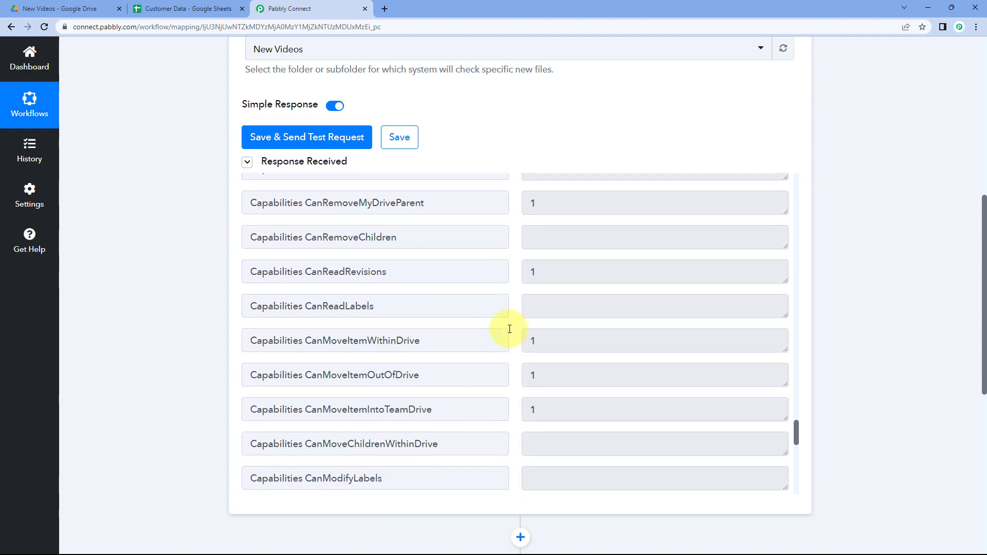
scroll(509, 329, "down", 10)
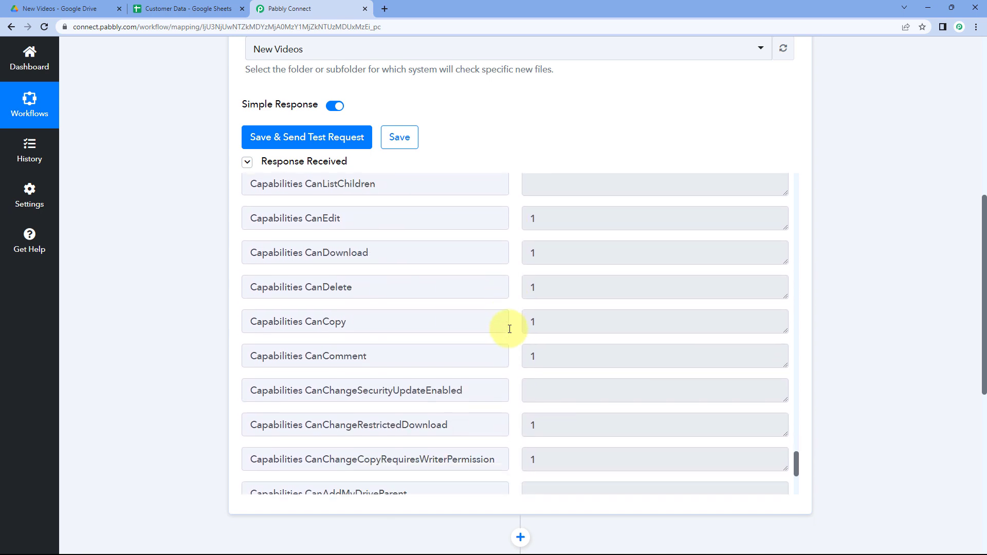
scroll(510, 329, "up", 12)
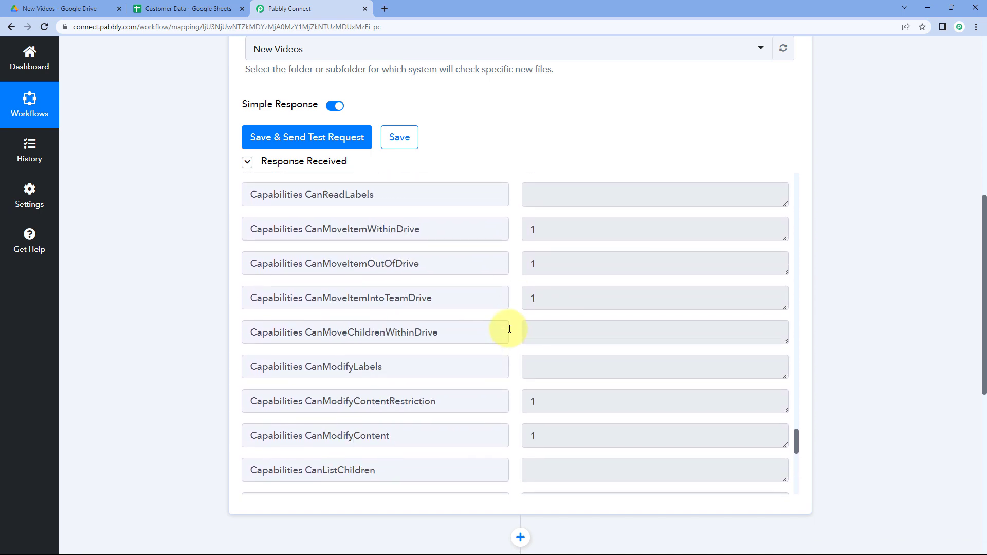
scroll(509, 329, "up", 8)
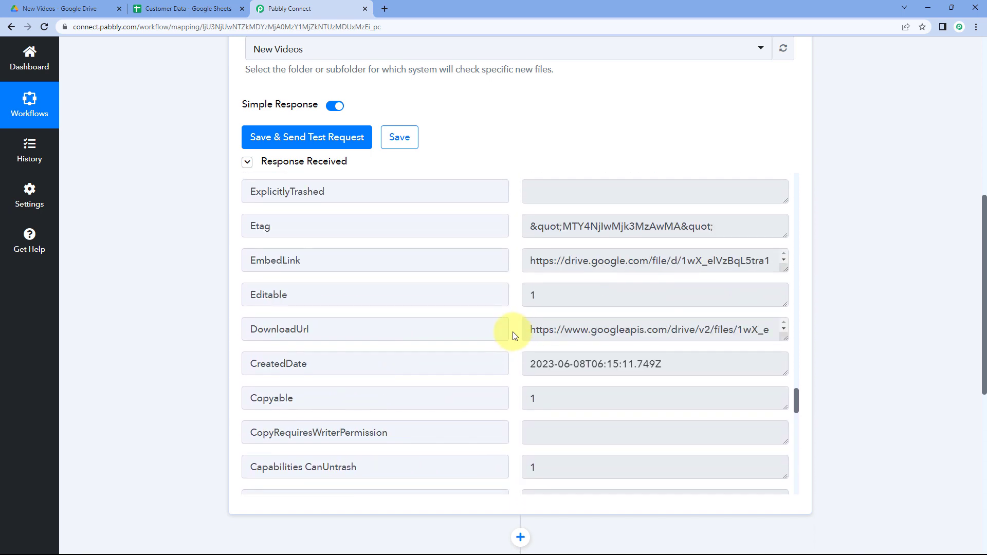
scroll(514, 336, "up", 5)
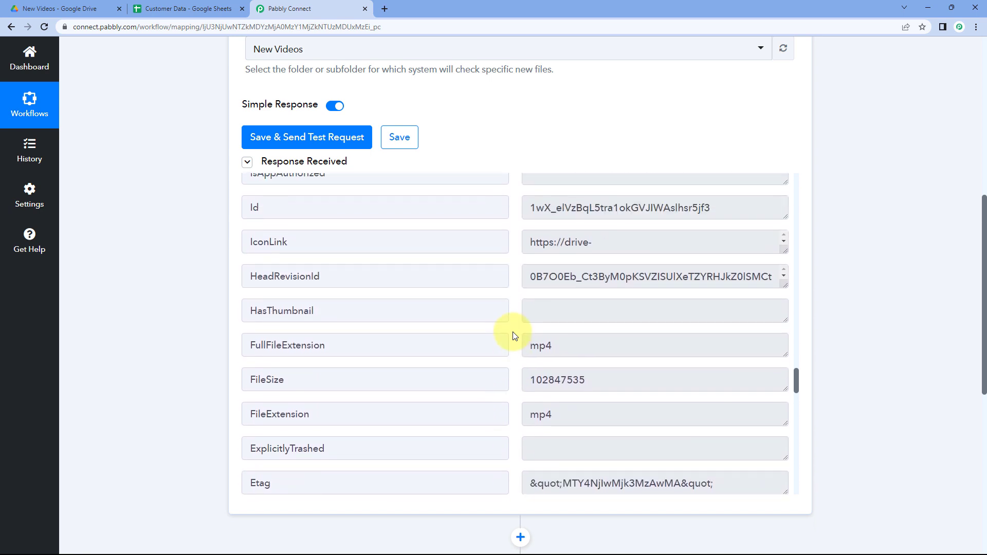
scroll(514, 336, "up", 3)
Highlight the file Id in the test response and compare it with the file in the New Videos Drive folder.
left_click_drag(530, 363, 716, 363)
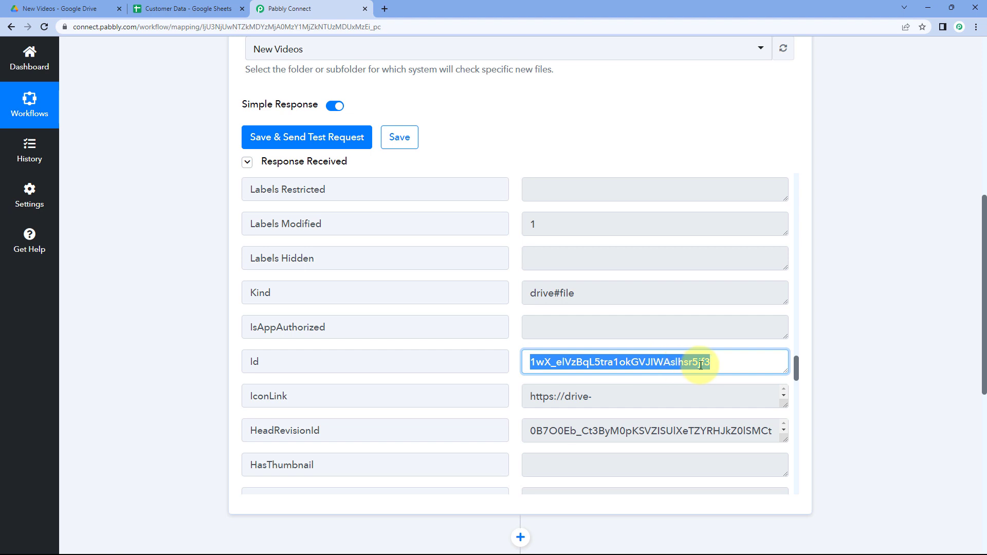
left_click(517, 353)
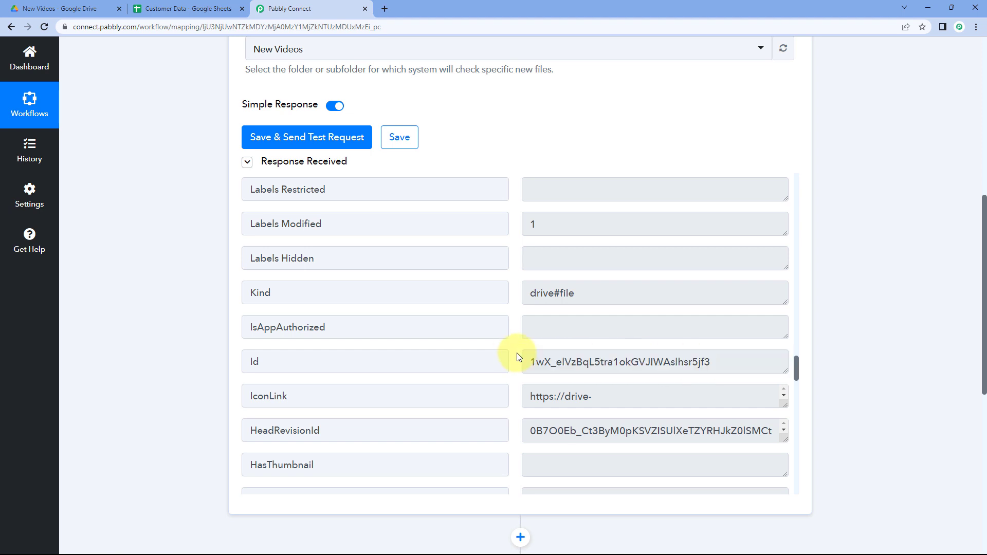
left_click(93, 10)
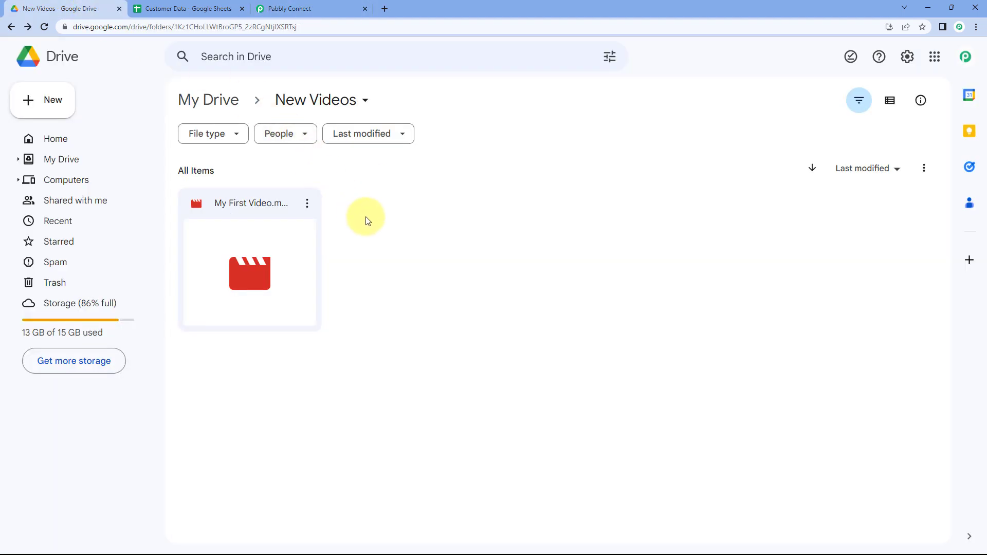
left_click(316, 8)
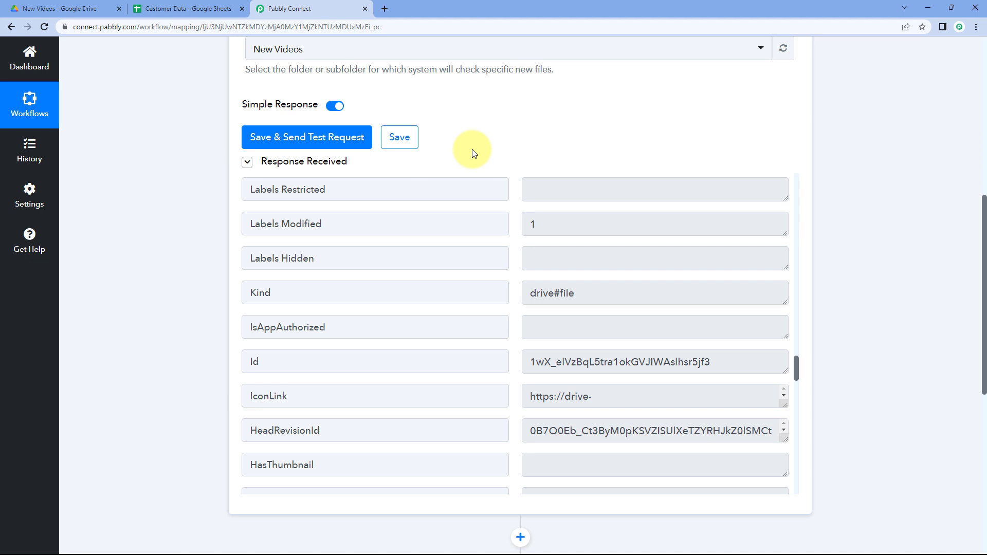
Review the Name and Email rows in the Customer Data spreadsheet before returning to the workflow.
scroll(498, 134, "down", 2)
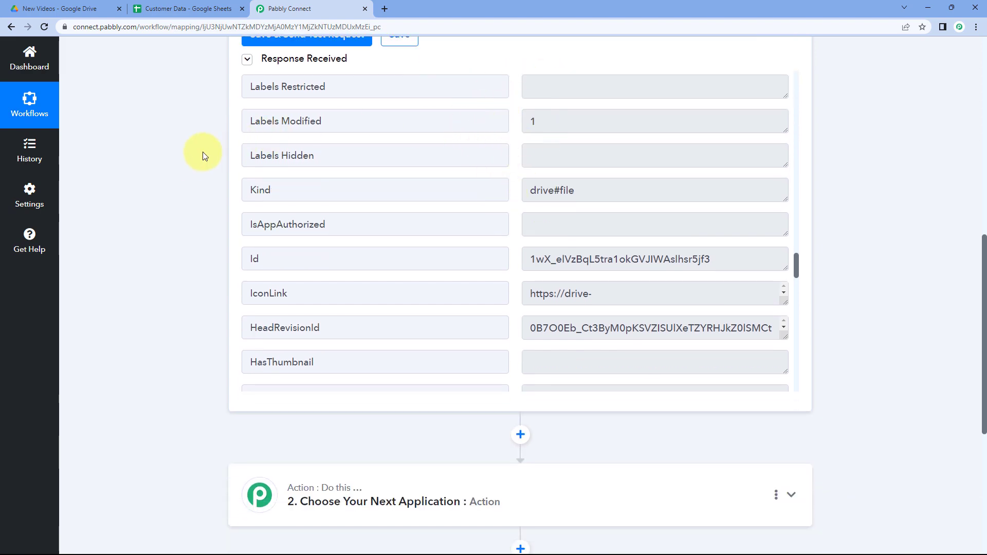
scroll(196, 157, "down", 4)
left_click(196, 8)
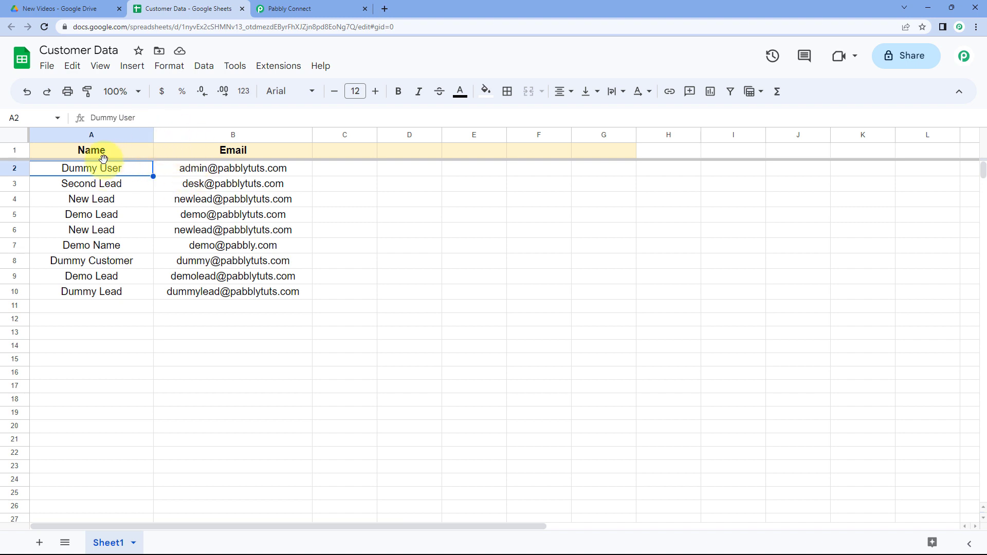
left_click_drag(83, 171, 278, 309)
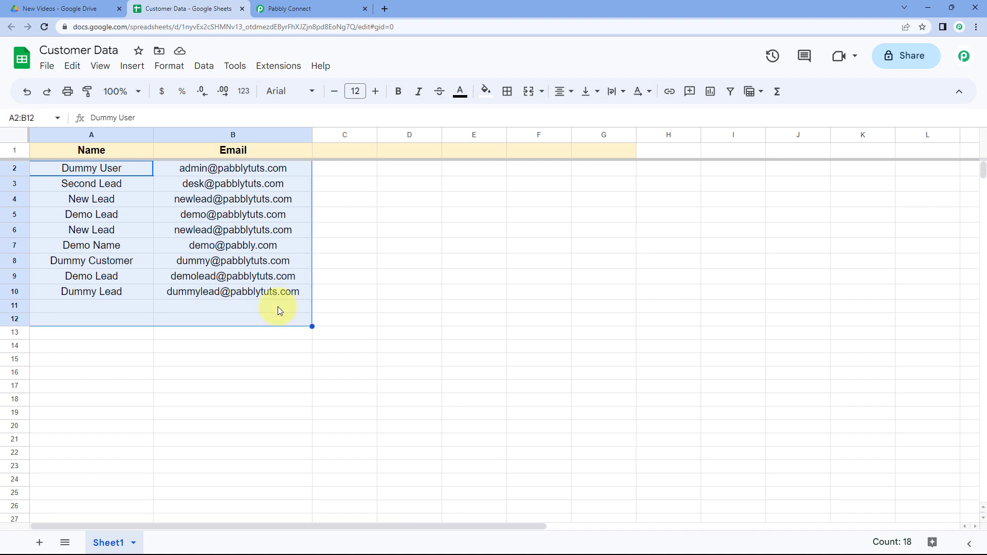
left_click(134, 307)
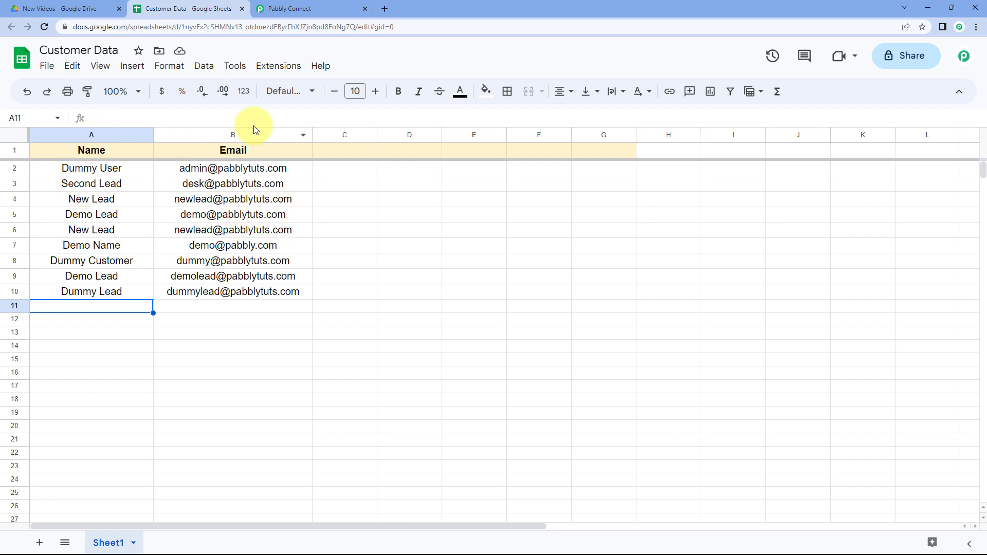
left_click(285, 9)
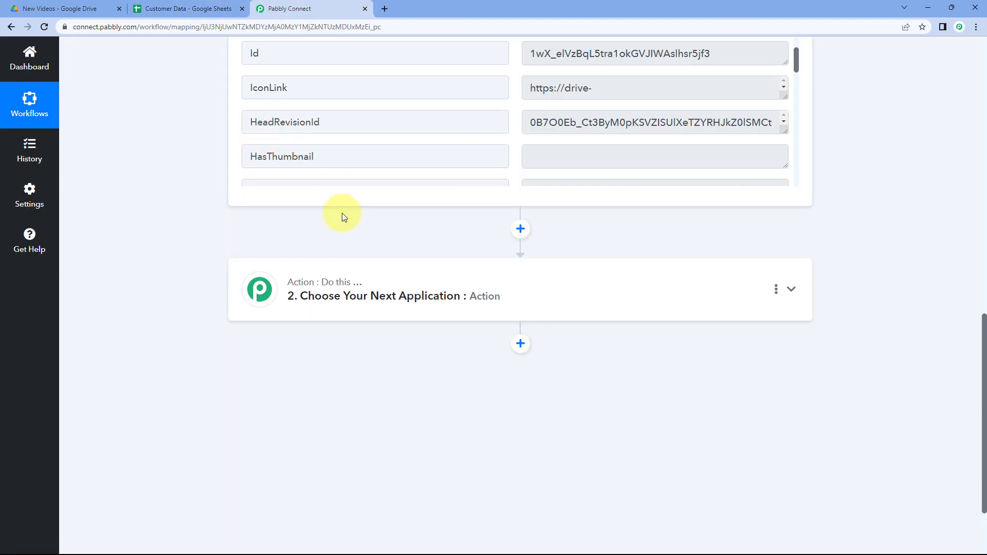
Choose Google Sheets as the app for the second, action step of the workflow.
scroll(340, 211, "down", 2)
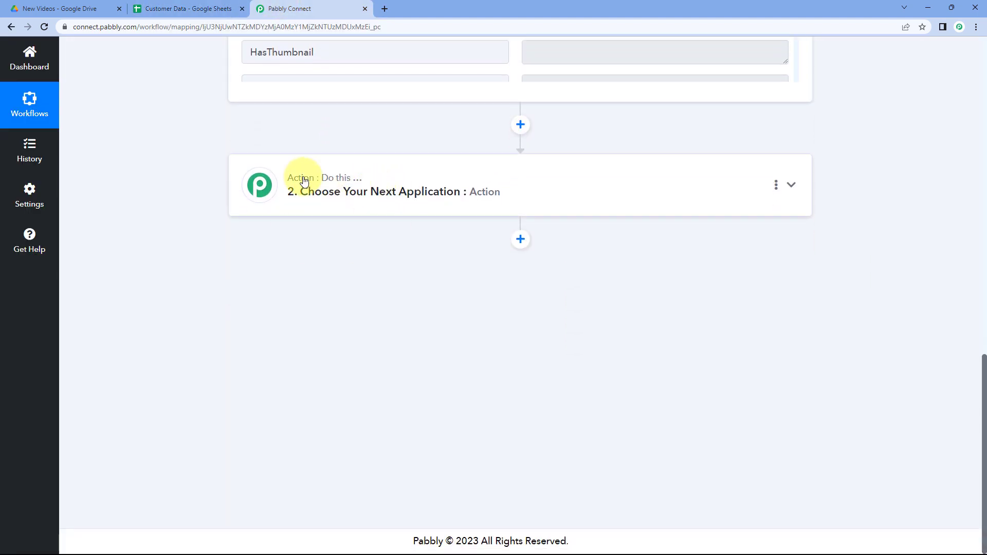
left_click(374, 188)
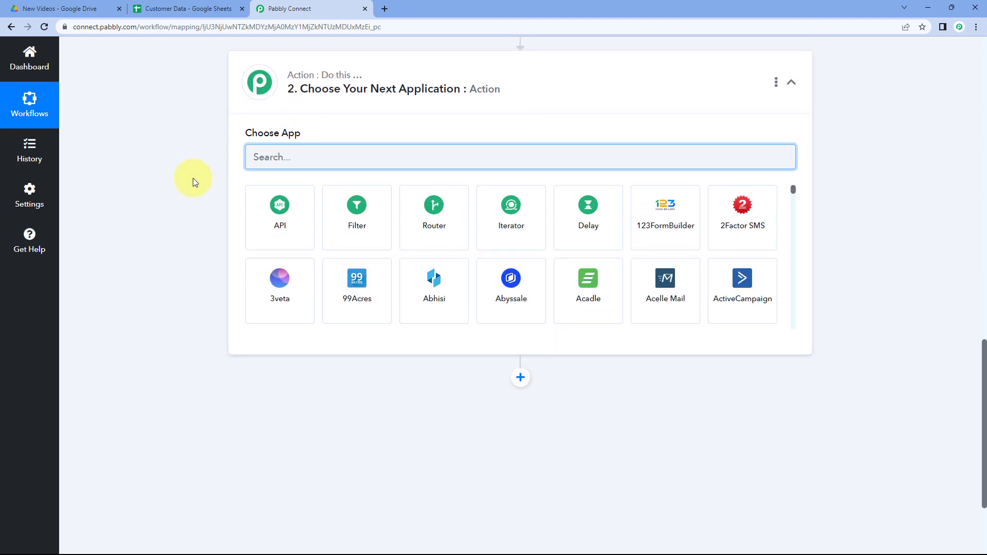
type("Google Sheets")
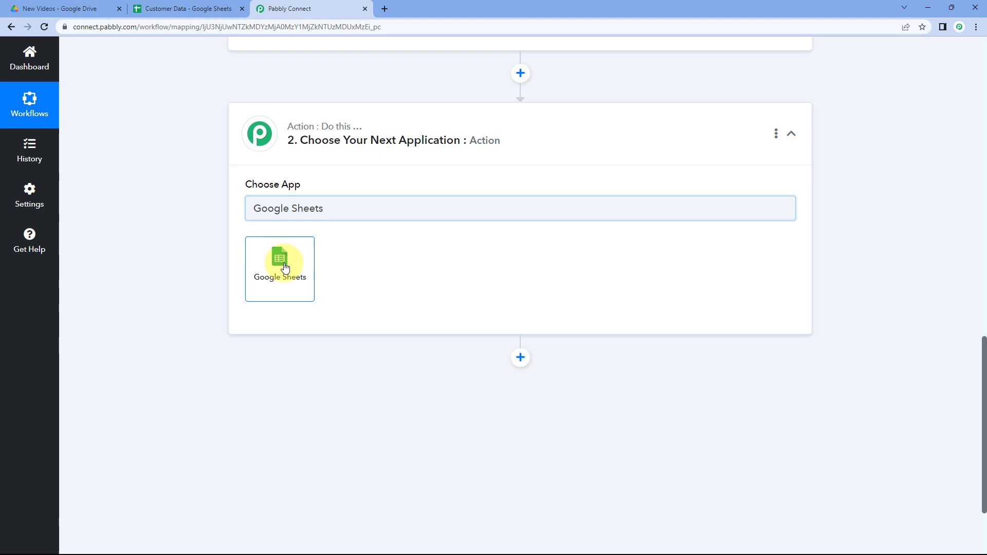
left_click(284, 266)
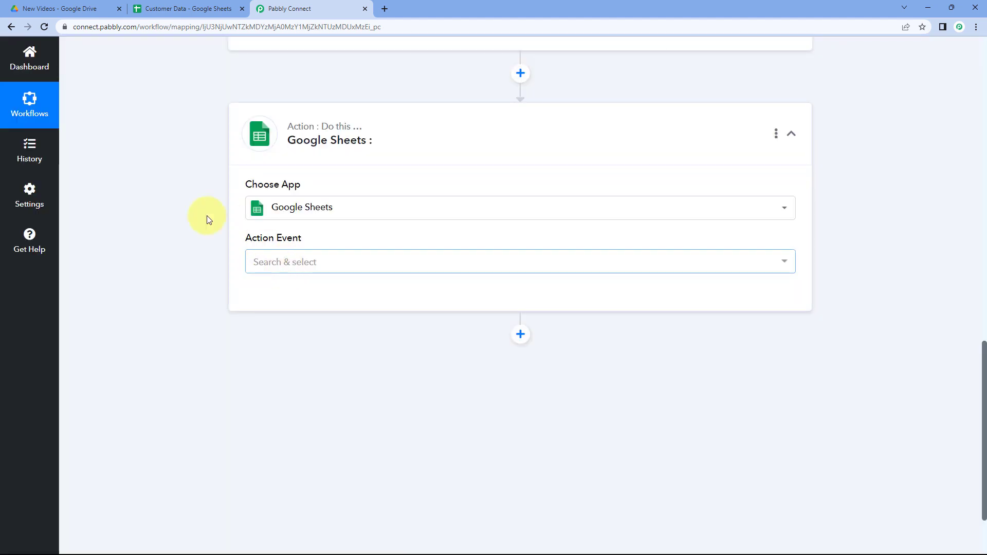
Set the Google Sheets action event to Get Row(s).
scroll(199, 159, "down", 2)
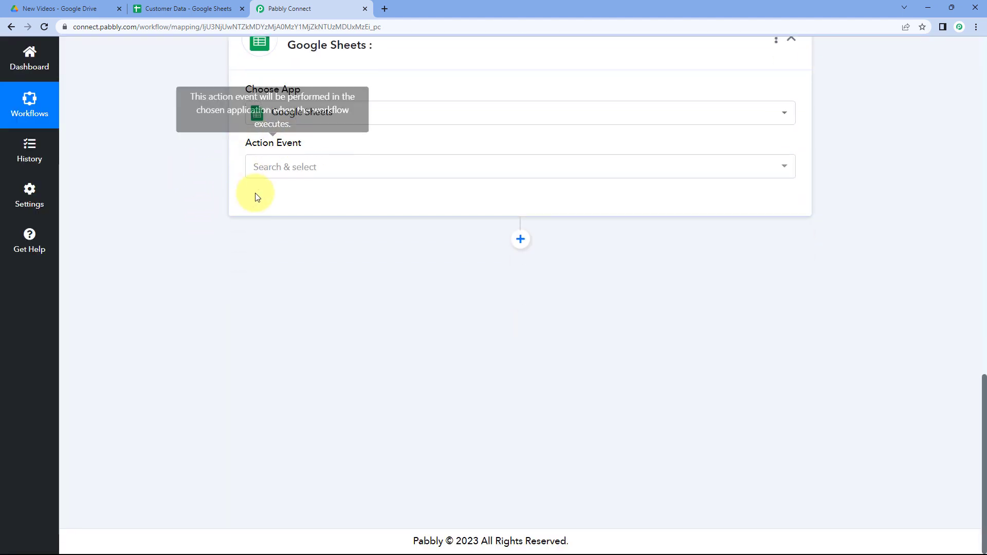
left_click(329, 176)
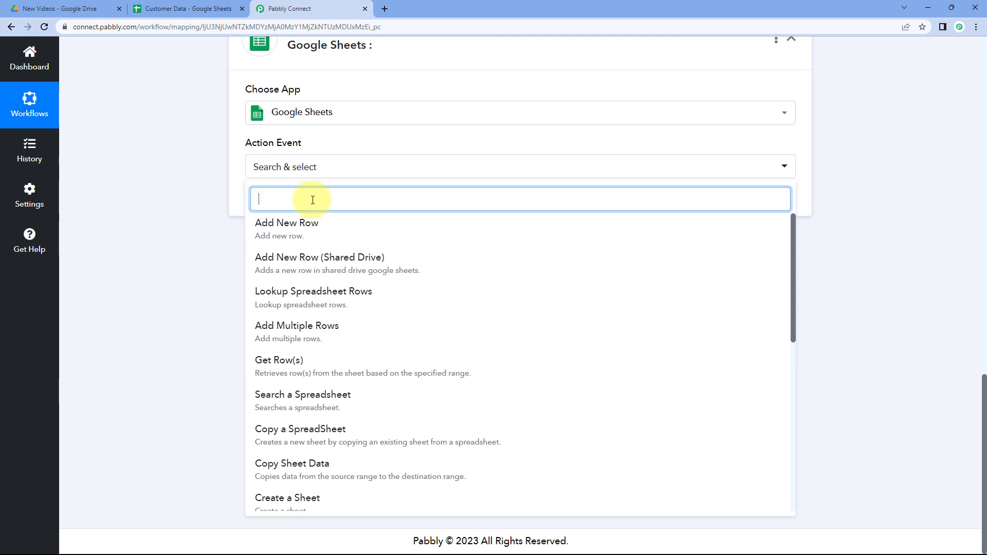
left_click(309, 362)
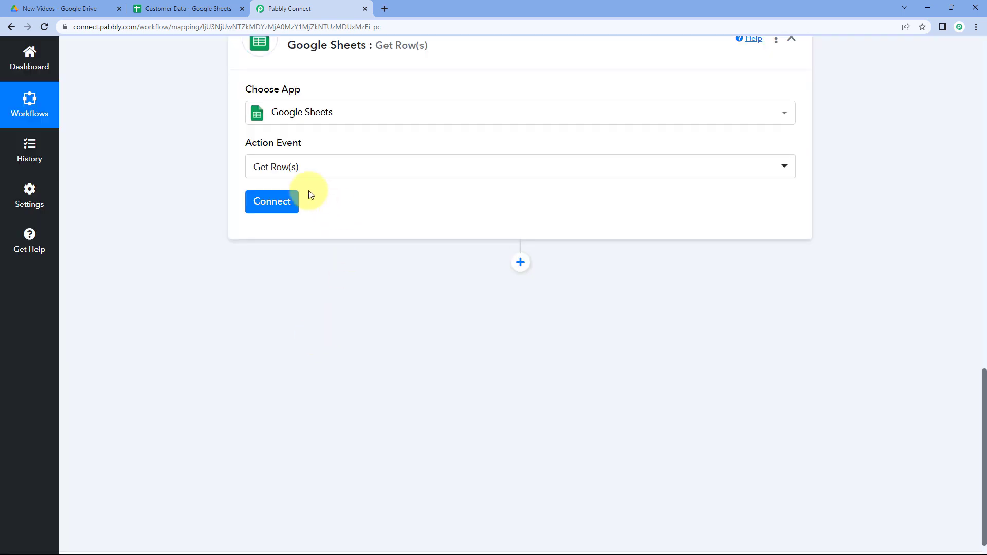
Add a new Google Sheets connection by signing in with the Google account and granting access.
left_click(278, 205)
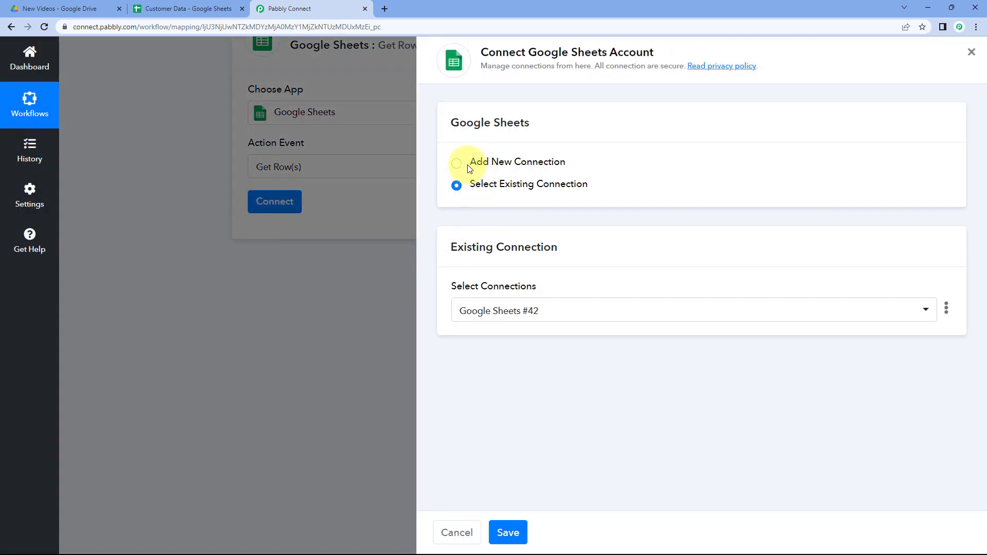
left_click(457, 164)
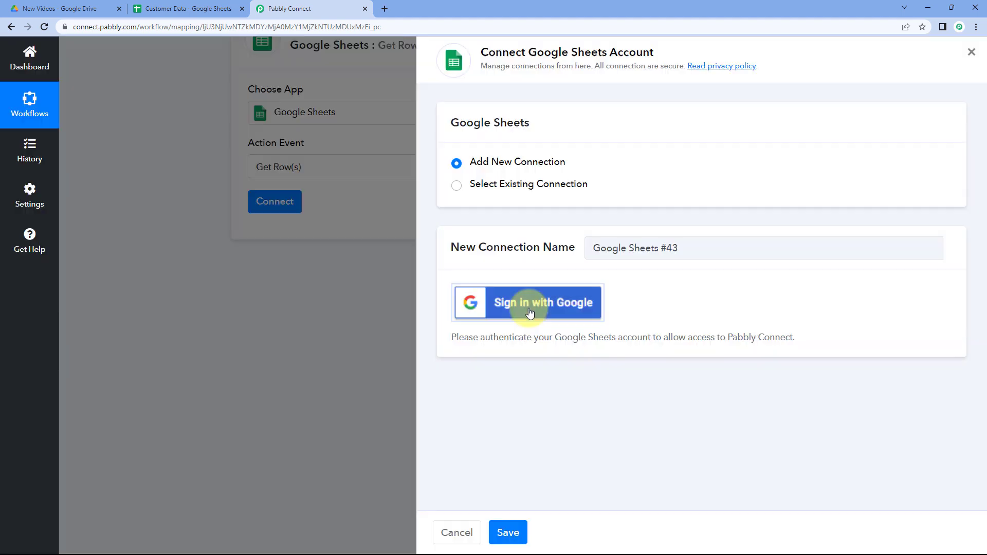
left_click(530, 313)
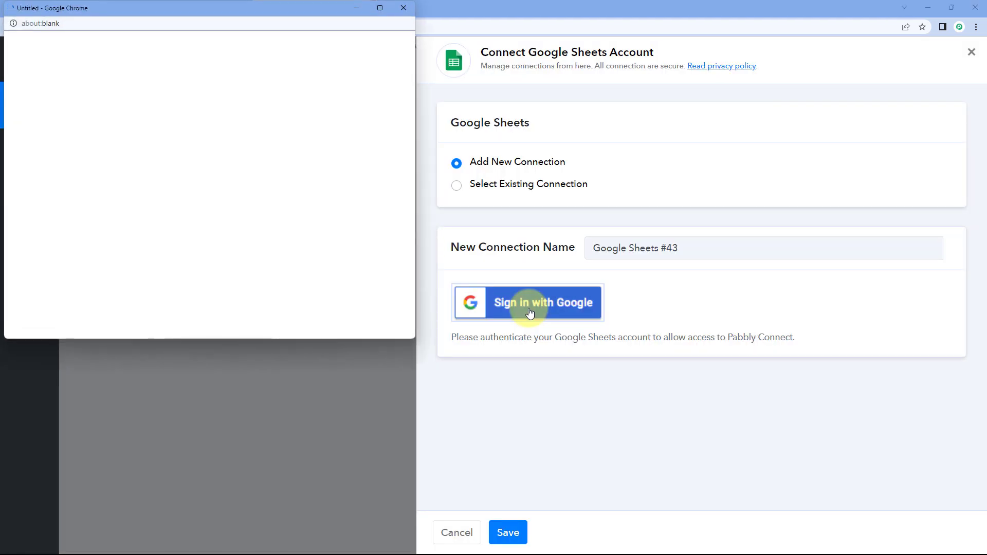
left_click(205, 215)
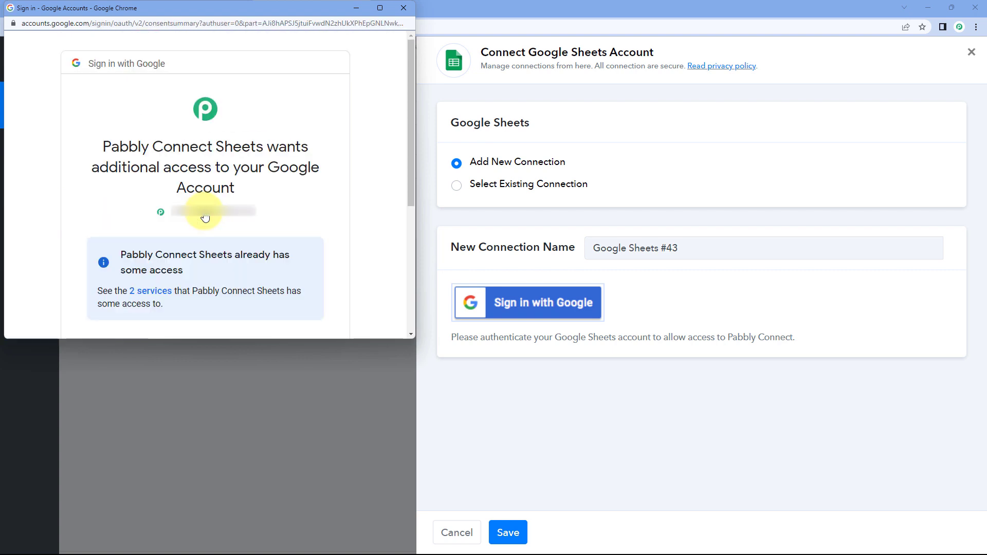
scroll(205, 215, "down", 5)
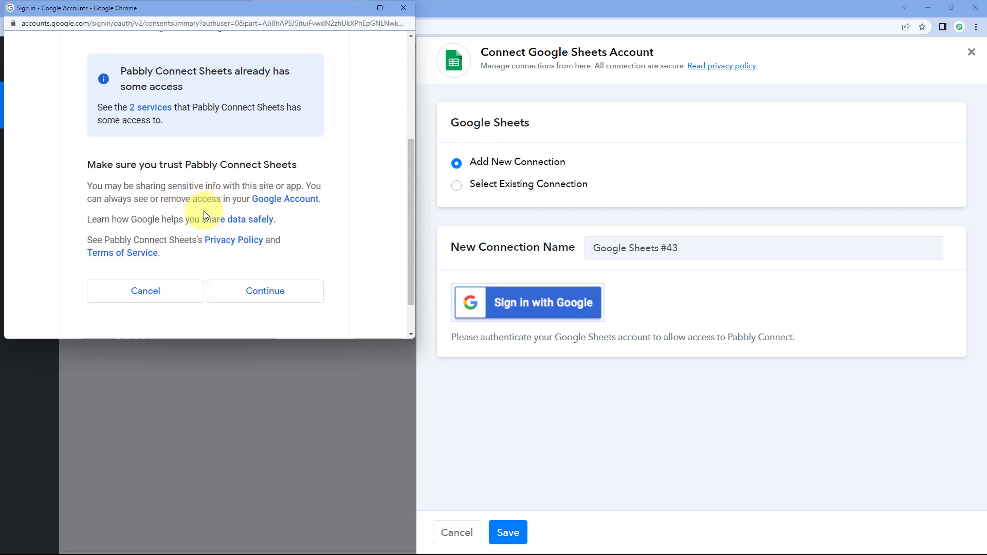
left_click(236, 249)
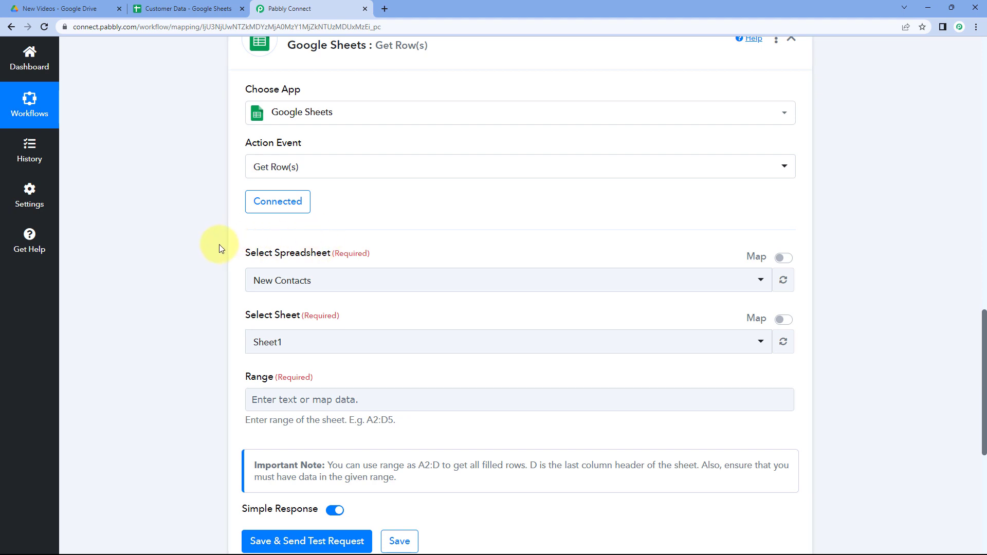
Select the Customer Data spreadsheet for the Google Sheets Get Row(s) action.
scroll(219, 247, "down", 2)
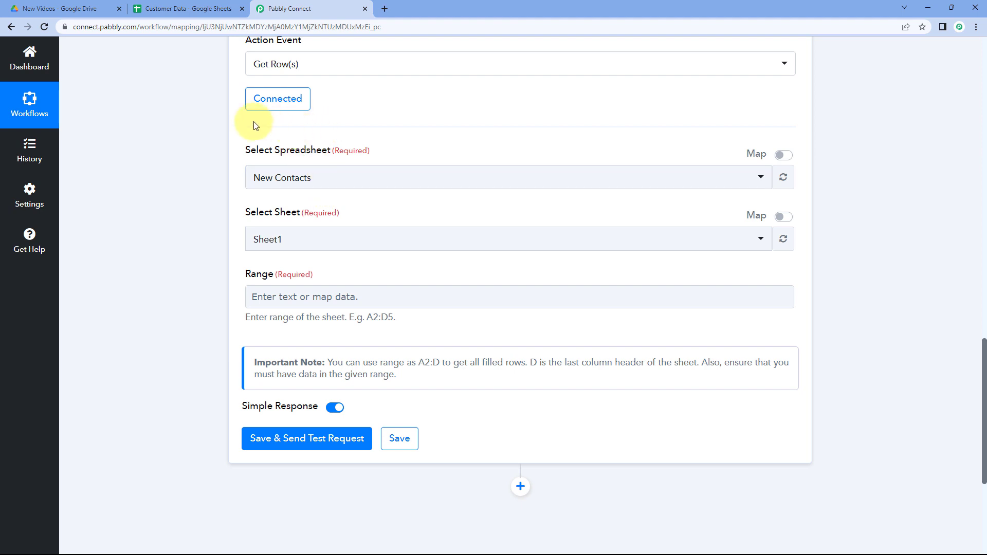
left_click(204, 6)
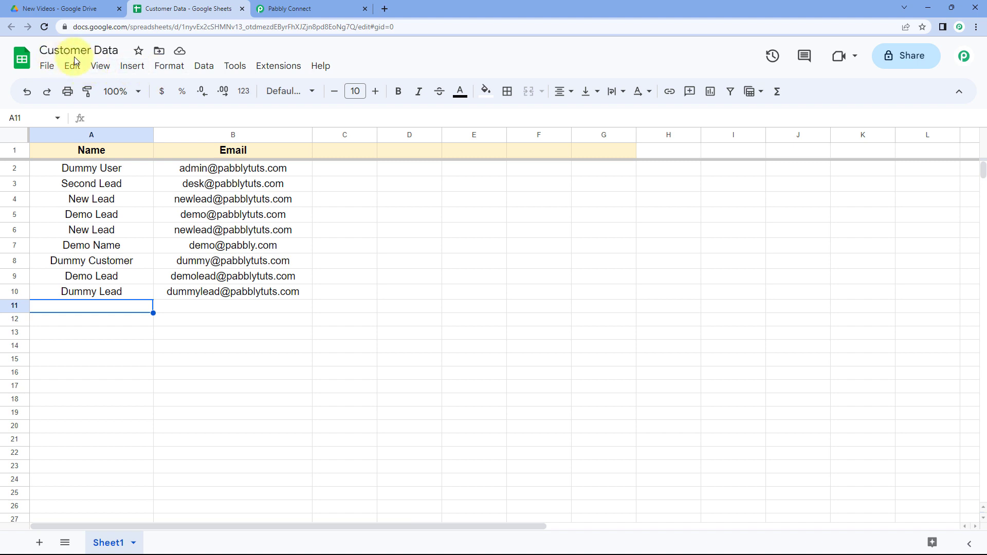
left_click(323, 7)
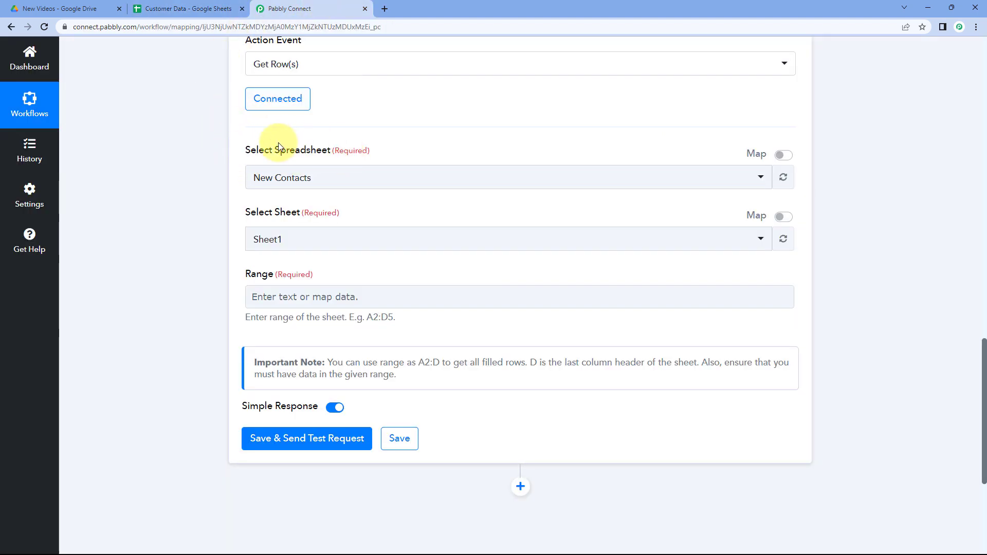
left_click(359, 177)
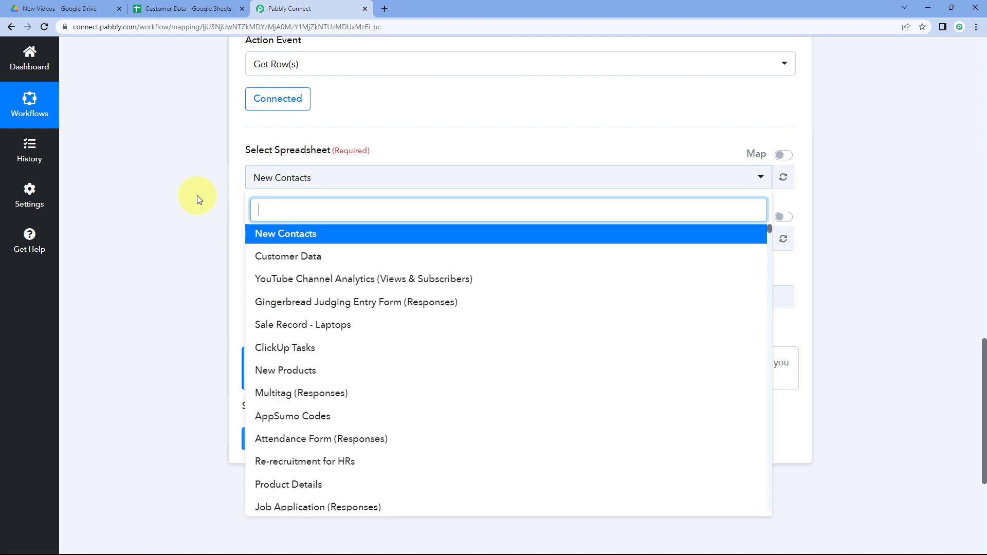
scroll(353, 216, "down", 7)
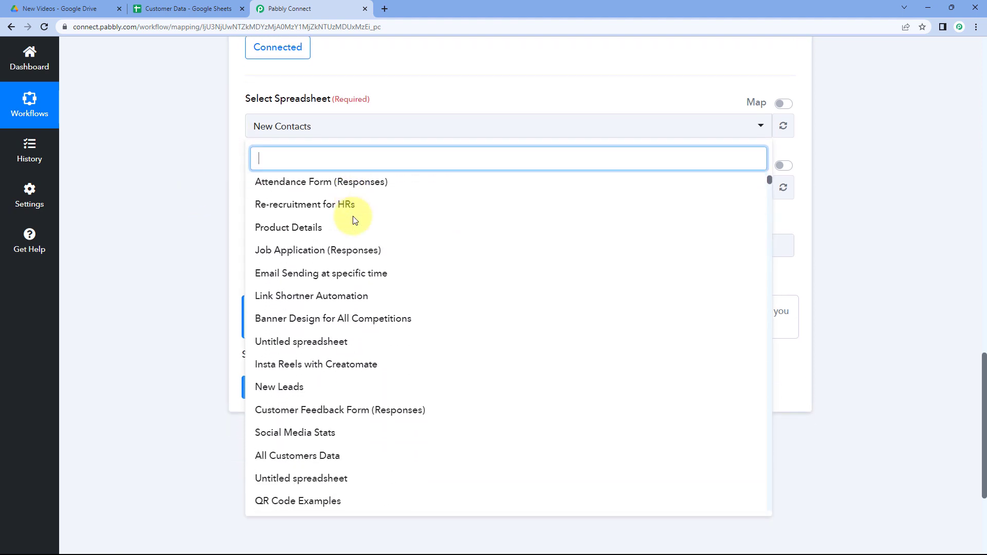
scroll(353, 216, "down", 5)
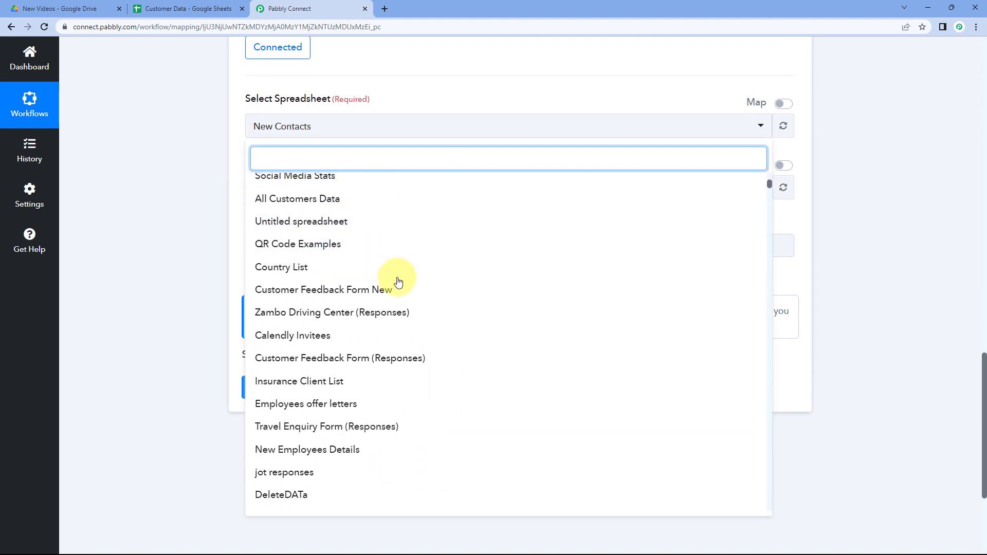
scroll(430, 267, "down", 6)
scroll(432, 261, "up", 7)
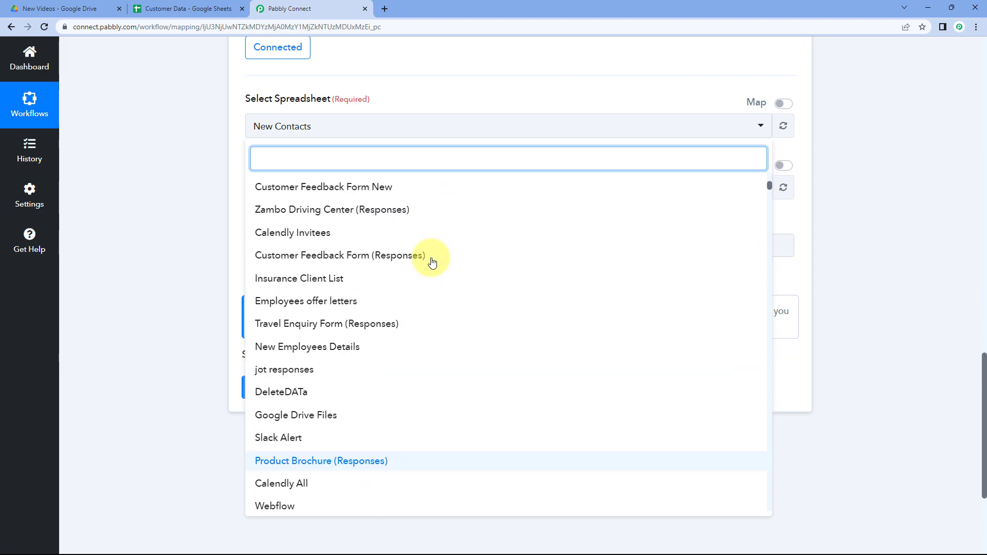
scroll(431, 262, "up", 8)
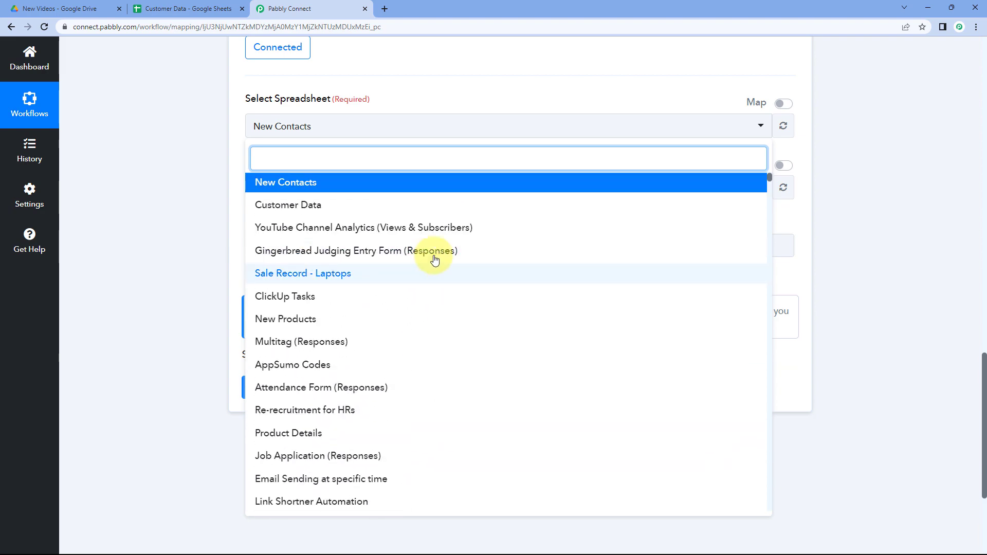
left_click(341, 213)
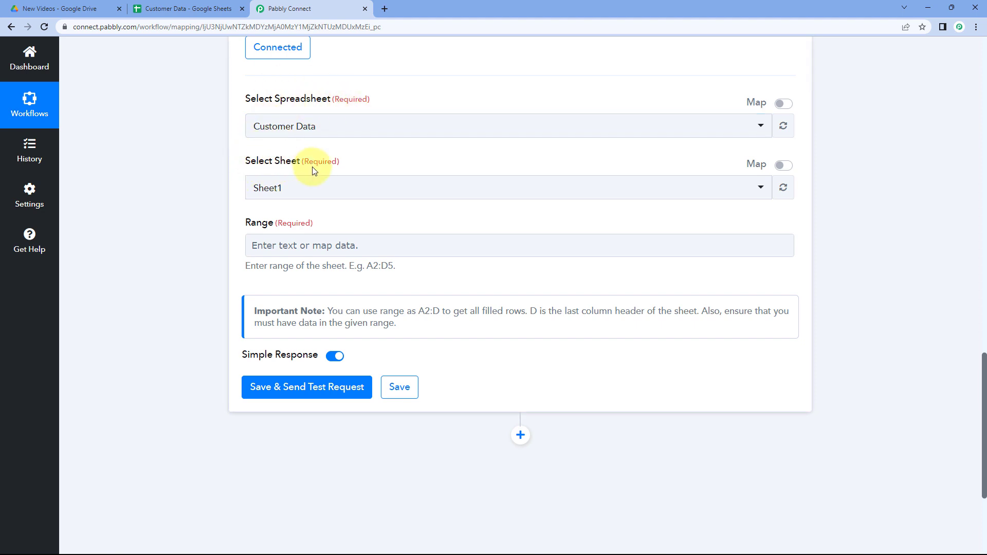
Select Sheet1 as the sheet to read rows from.
left_click(195, 8)
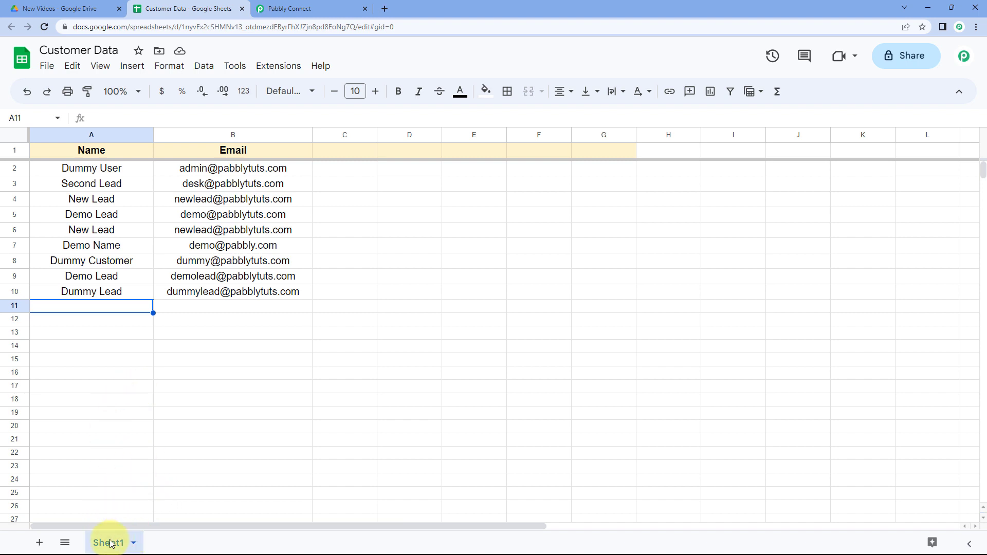
left_click(297, 8)
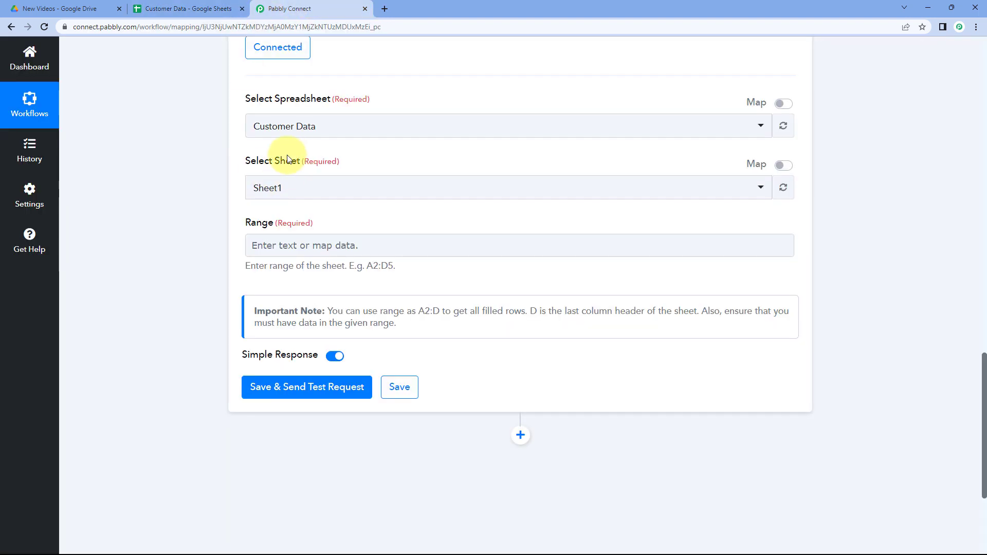
left_click(322, 188)
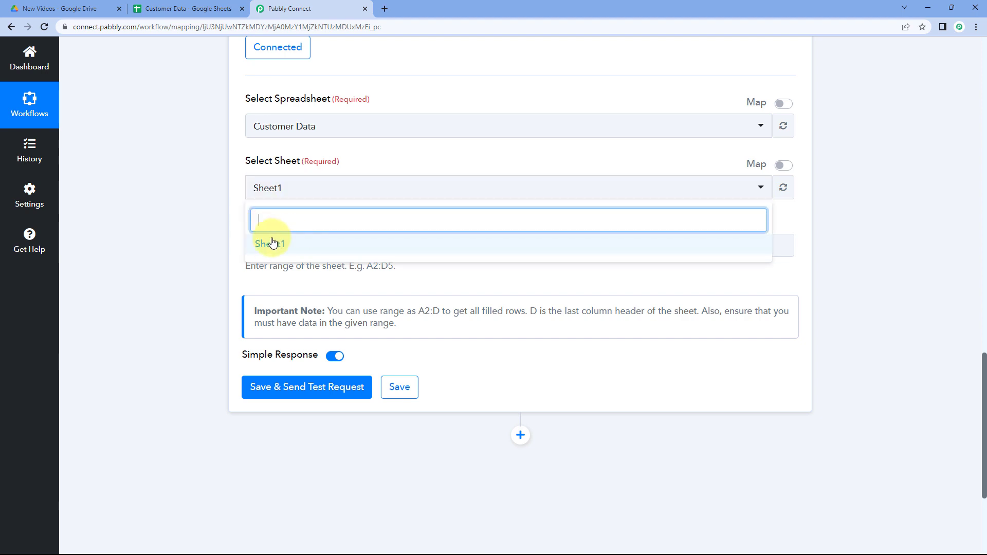
left_click(282, 246)
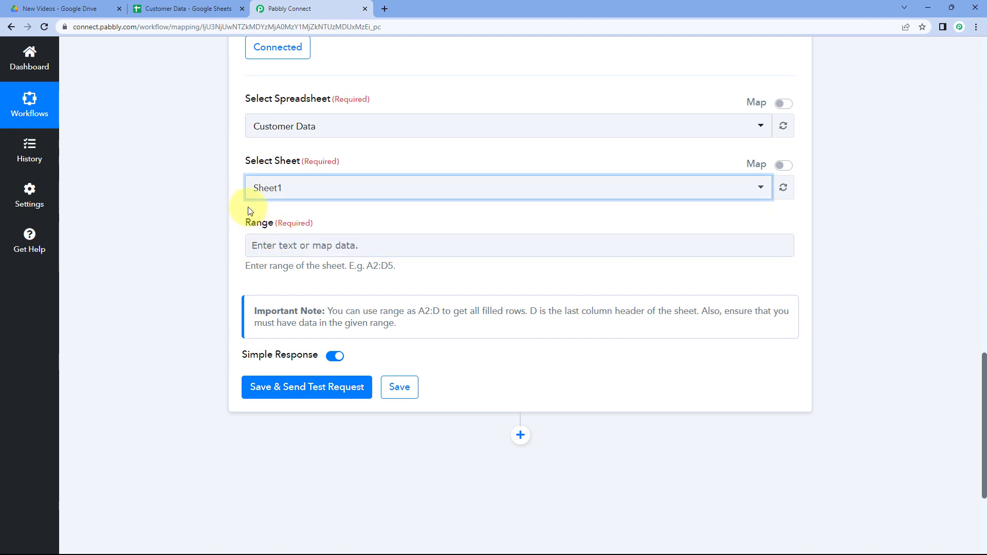
scroll(247, 206, "up", 1)
scroll(248, 211, "down", 1)
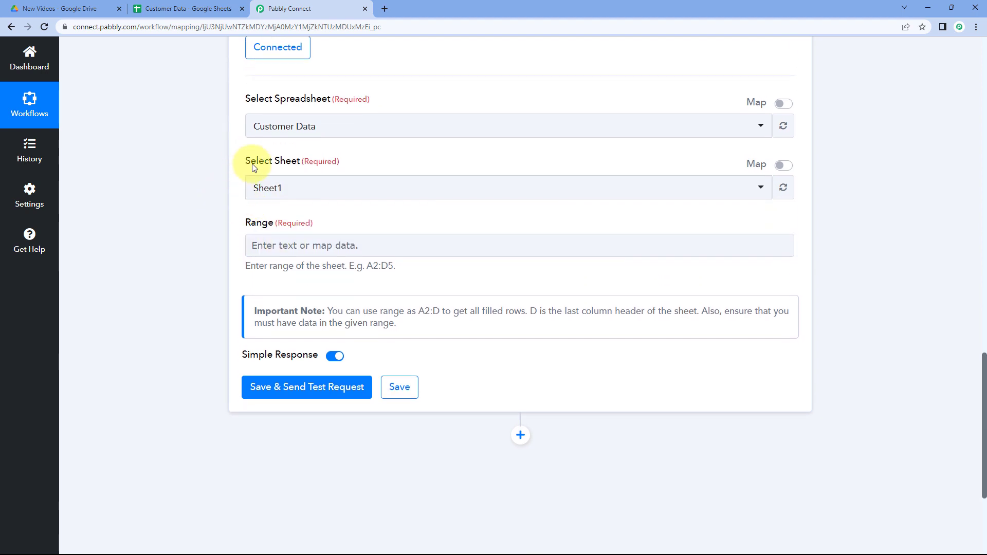
scroll(293, 198, "down", 2)
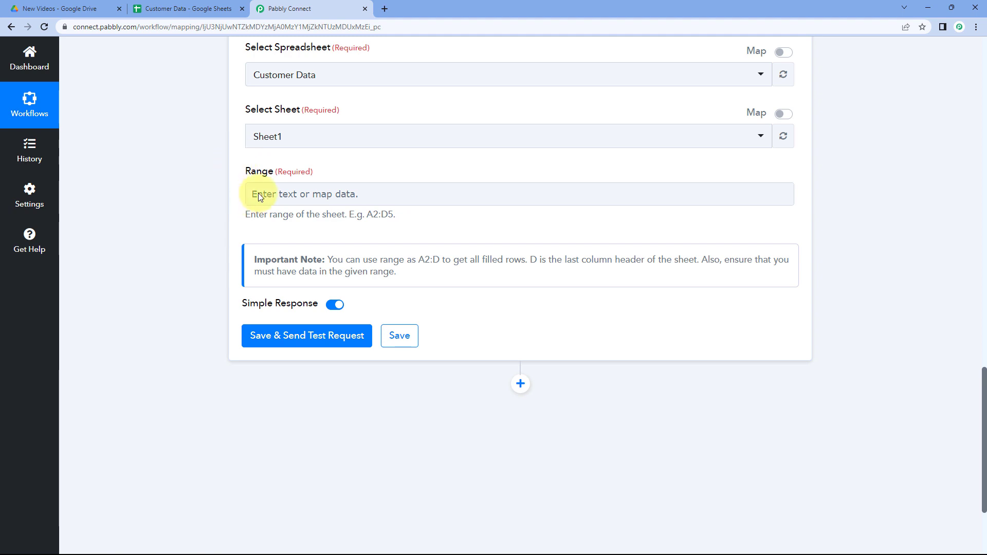
Copy the A2:B10 range of the Name and Email rows from the spreadsheet and paste it into the Range field.
left_click(189, 8)
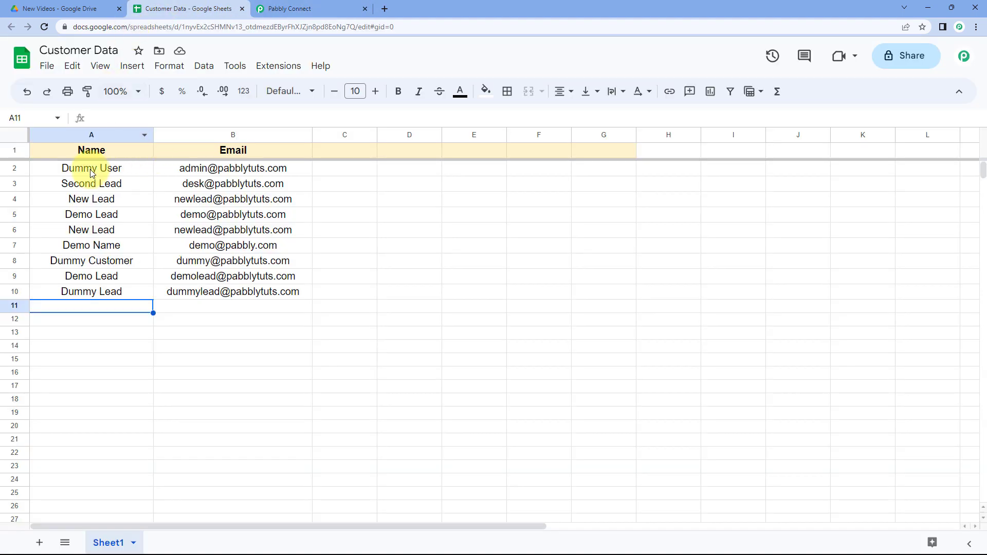
left_click(50, 168)
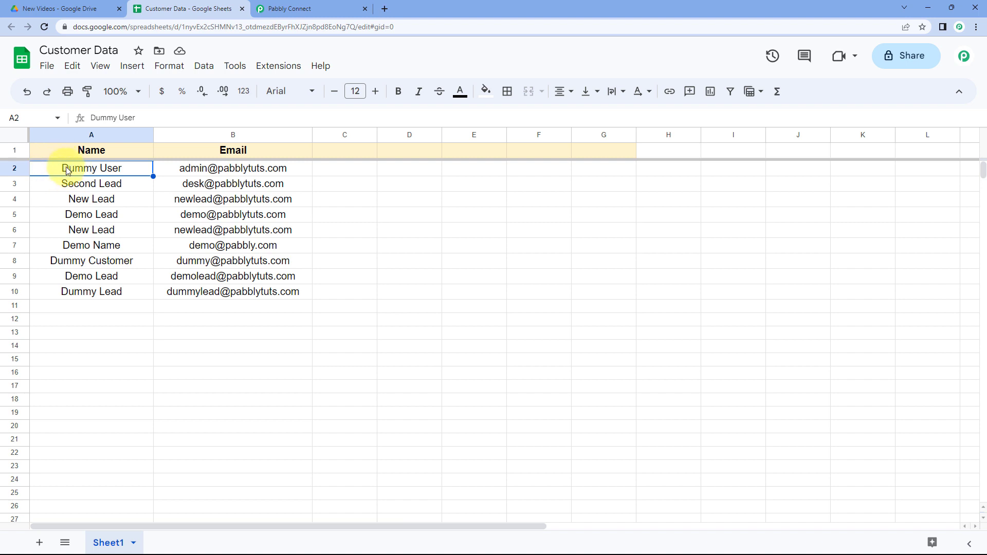
left_click_drag(58, 173, 269, 291)
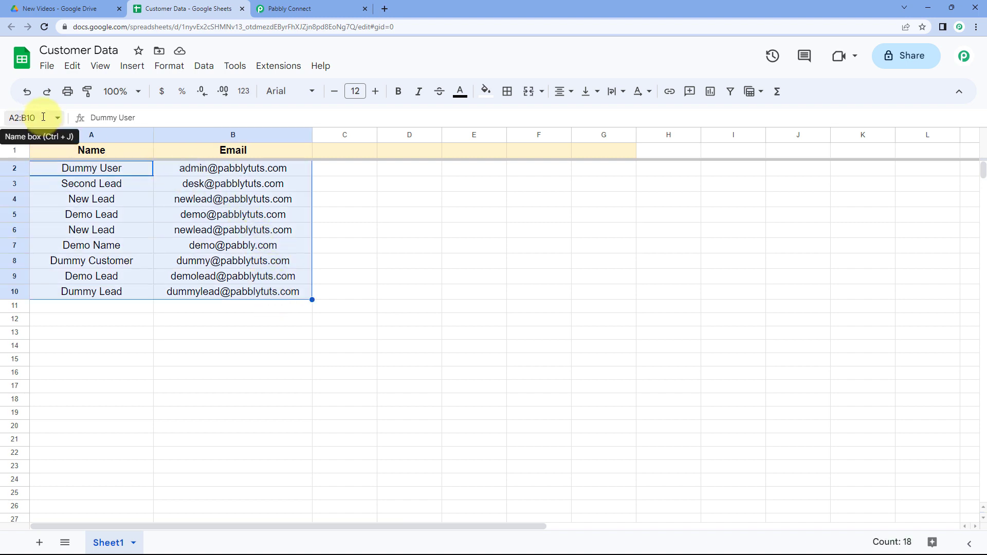
left_click(21, 117)
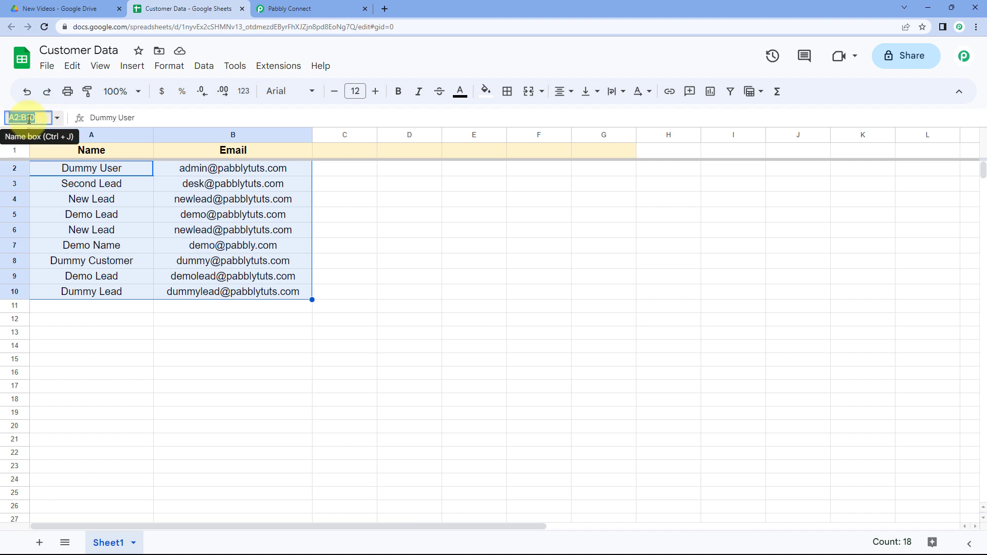
right_click(28, 118)
left_click(61, 147)
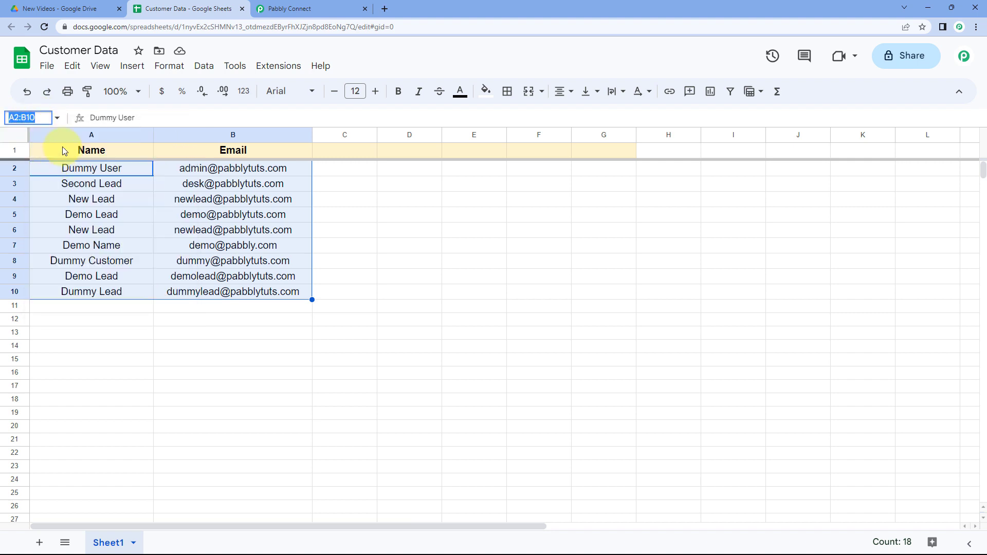
left_click(266, 5)
left_click(292, 197)
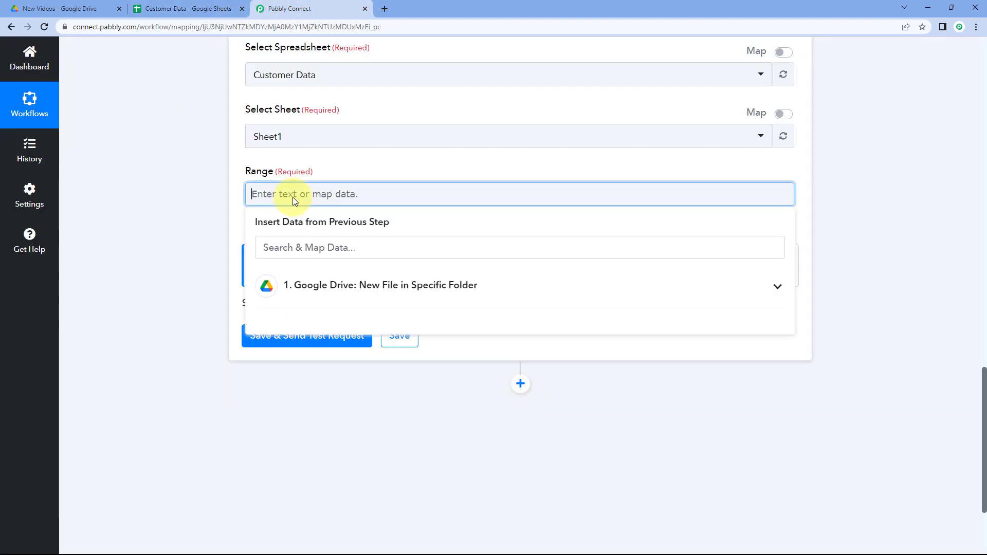
key("ctrl+v")
left_click(211, 195)
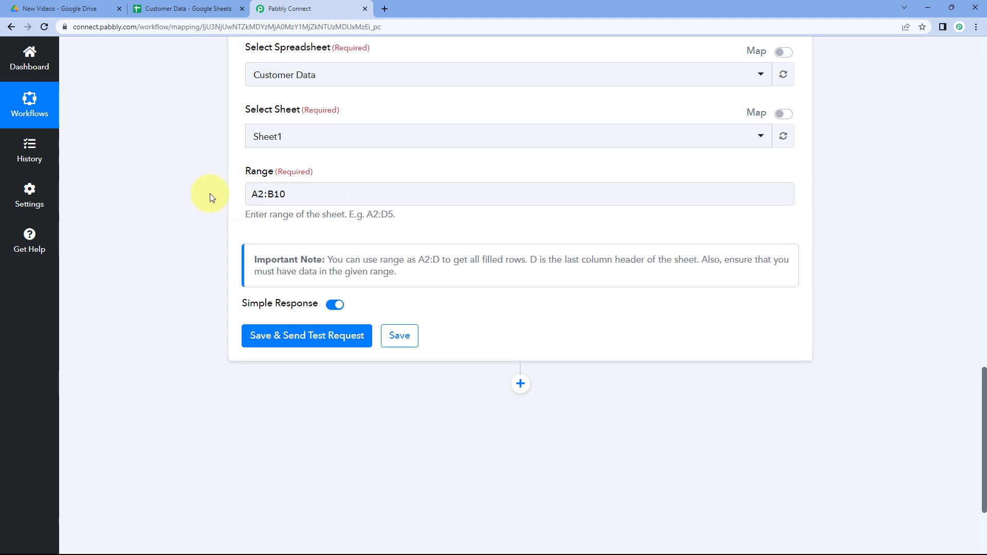
Change the Range to A2:B so every filled row in columns A and B is fetched.
left_click(176, 5)
left_click(111, 305)
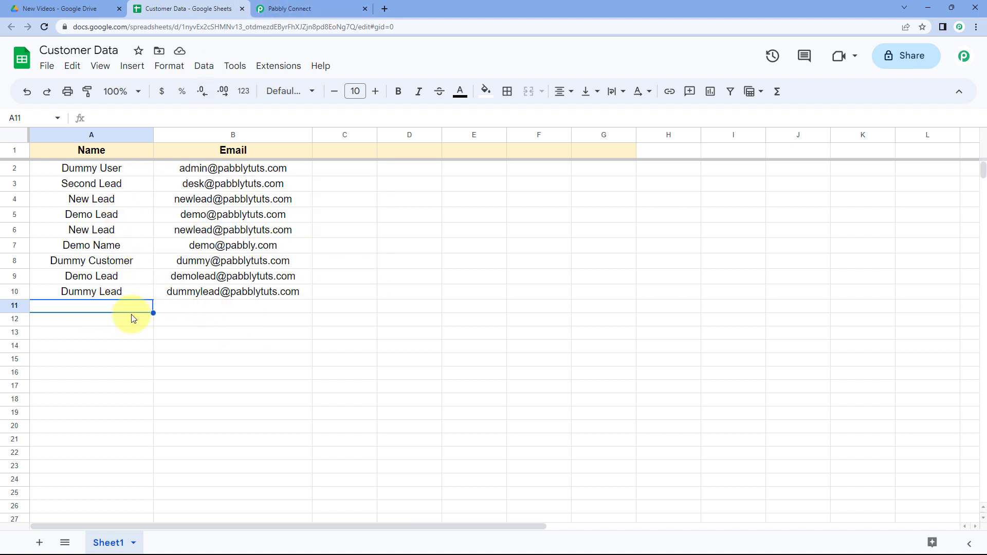
left_click(307, 7)
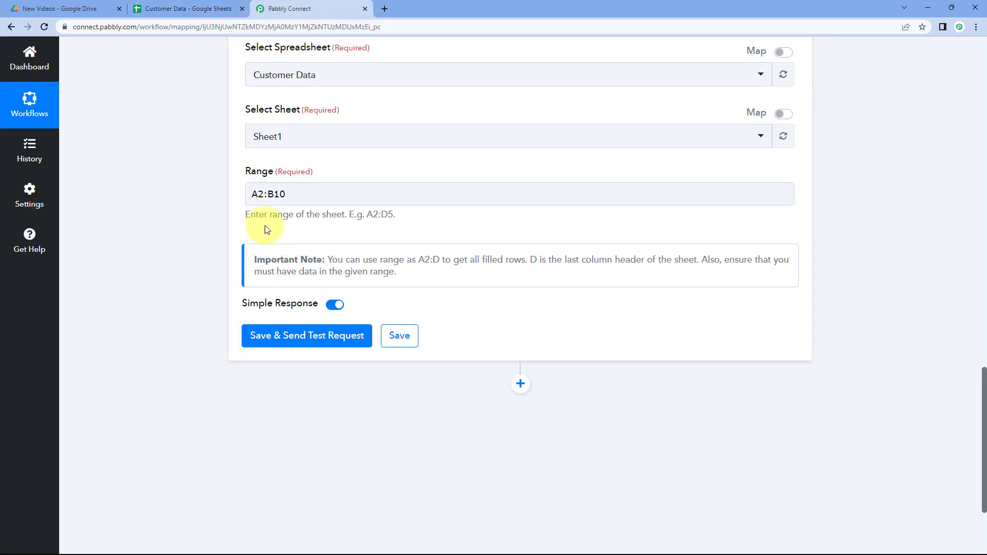
left_click(247, 203)
left_click(253, 196)
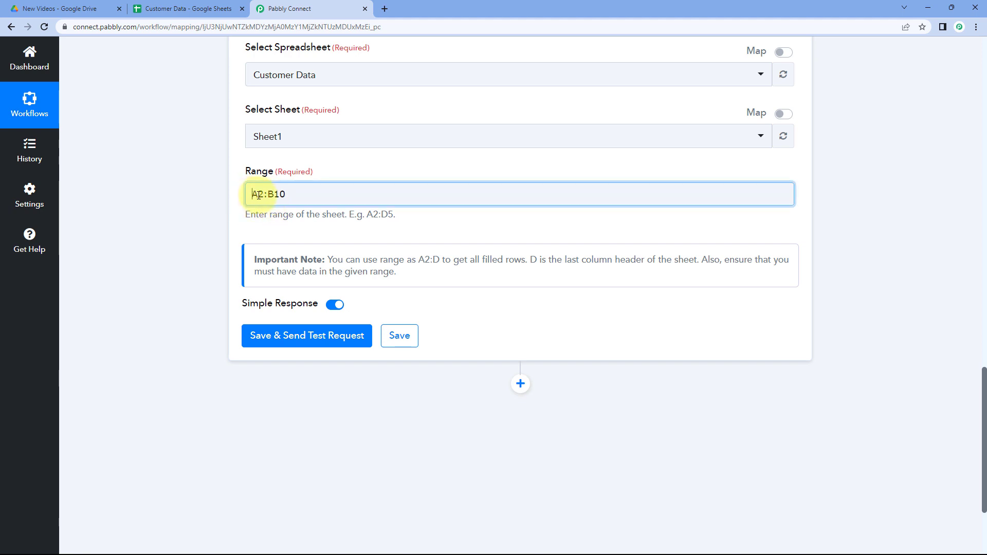
left_click_drag(263, 195, 264, 195)
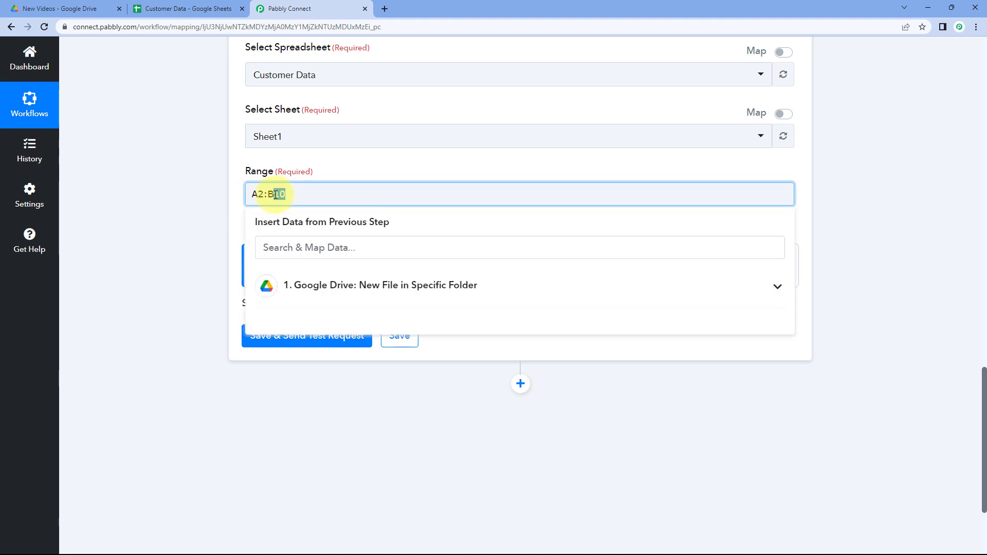
left_click(237, 172)
left_click(287, 194)
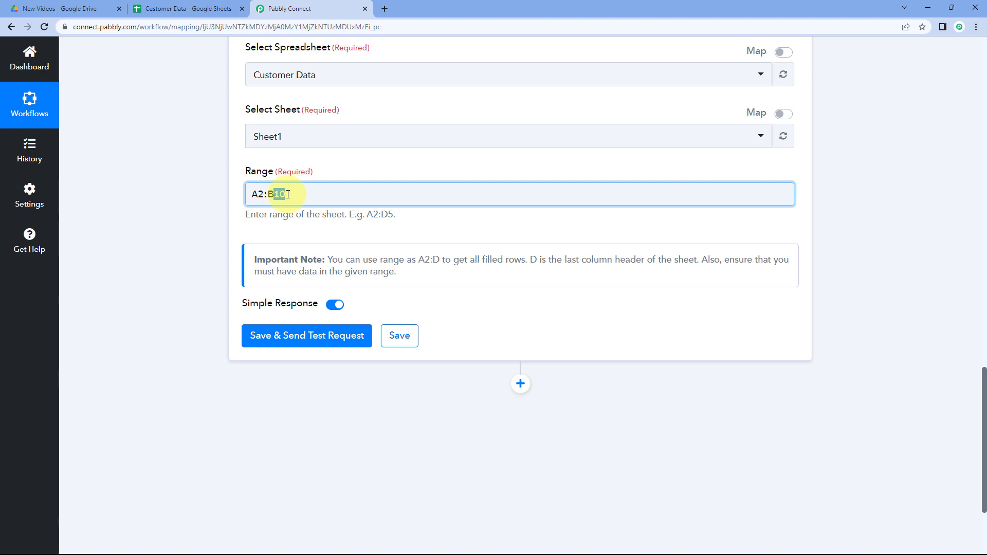
left_click(235, 190)
left_click(165, 10)
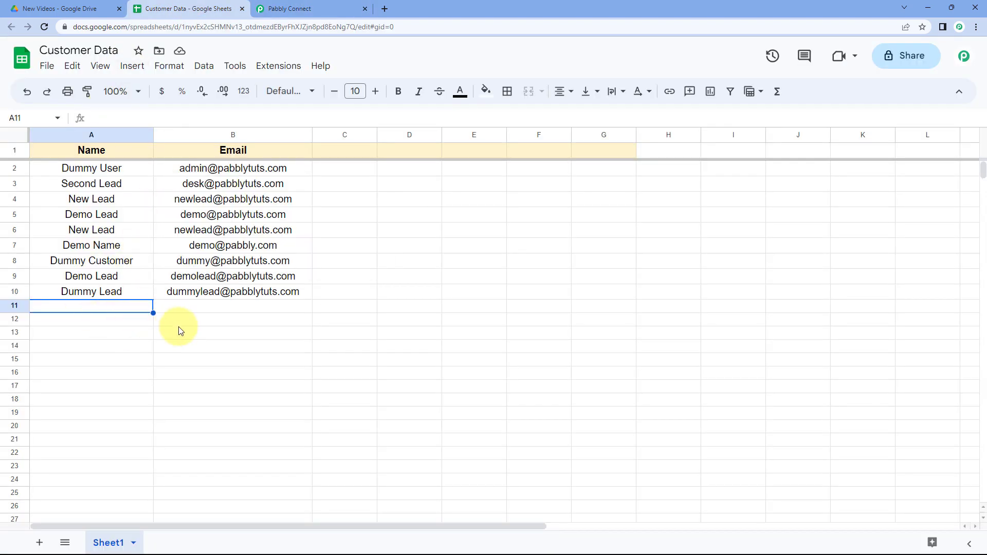
left_click(292, 7)
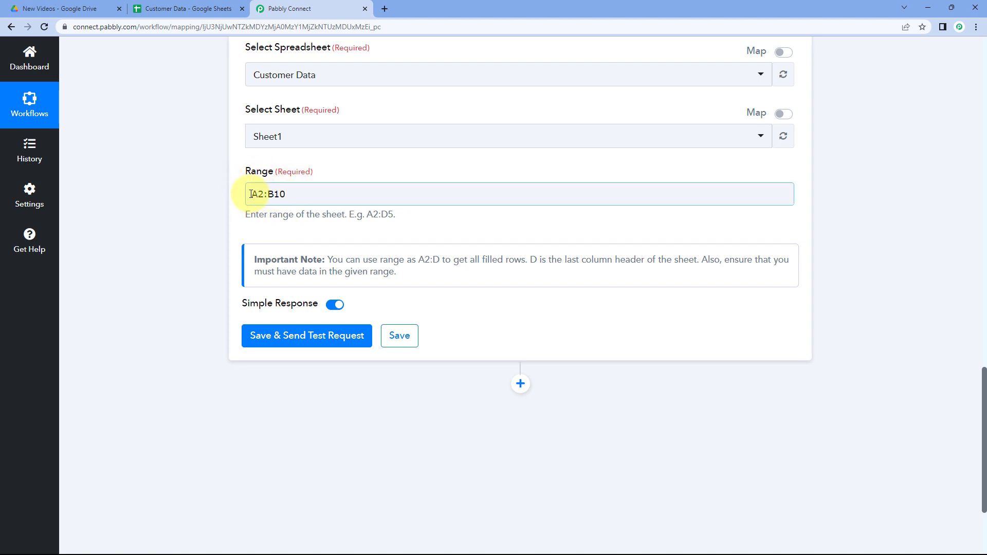
left_click(288, 194)
key("BackSpace")
key("BackSpace")
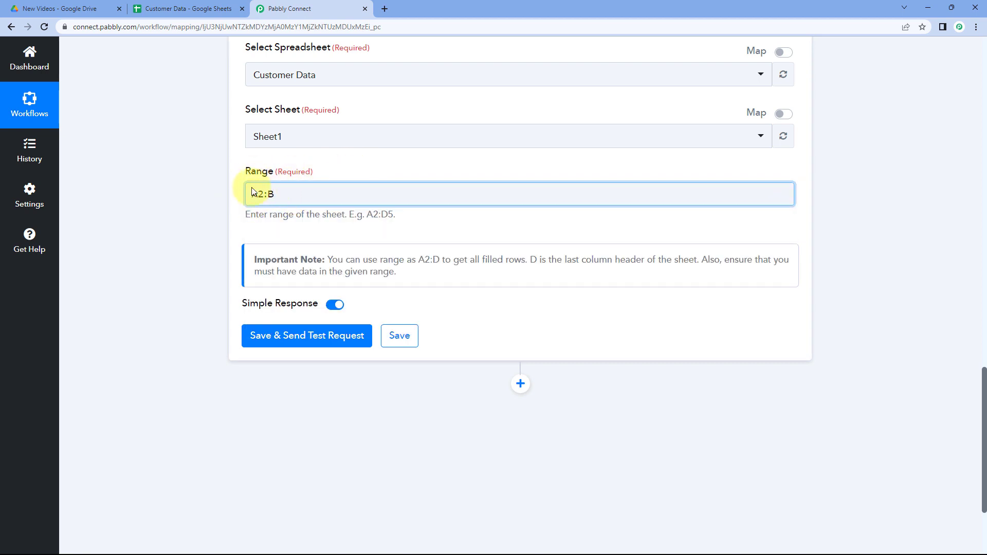
Examine the spreadsheet's filled columns and the range note beneath the Range field.
left_click(137, 9)
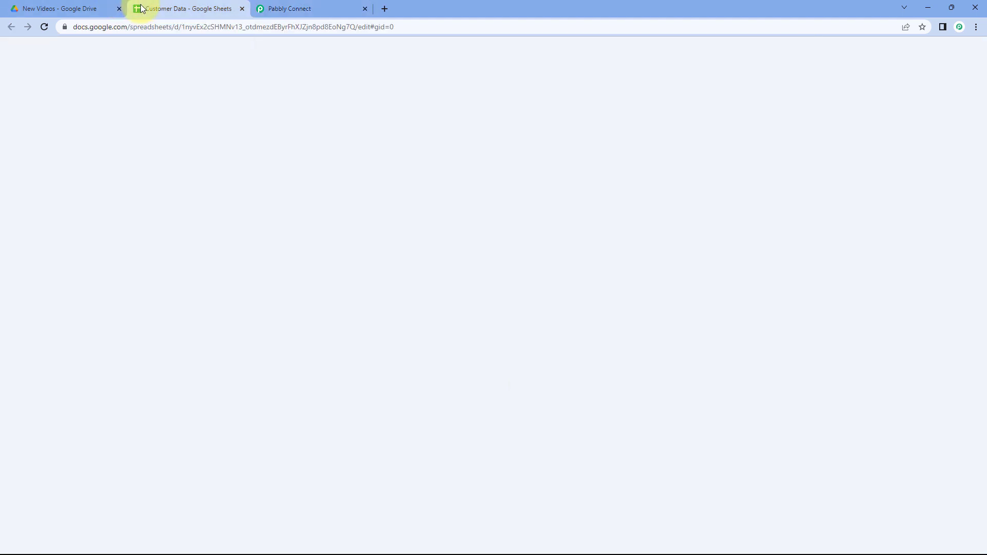
left_click(96, 169)
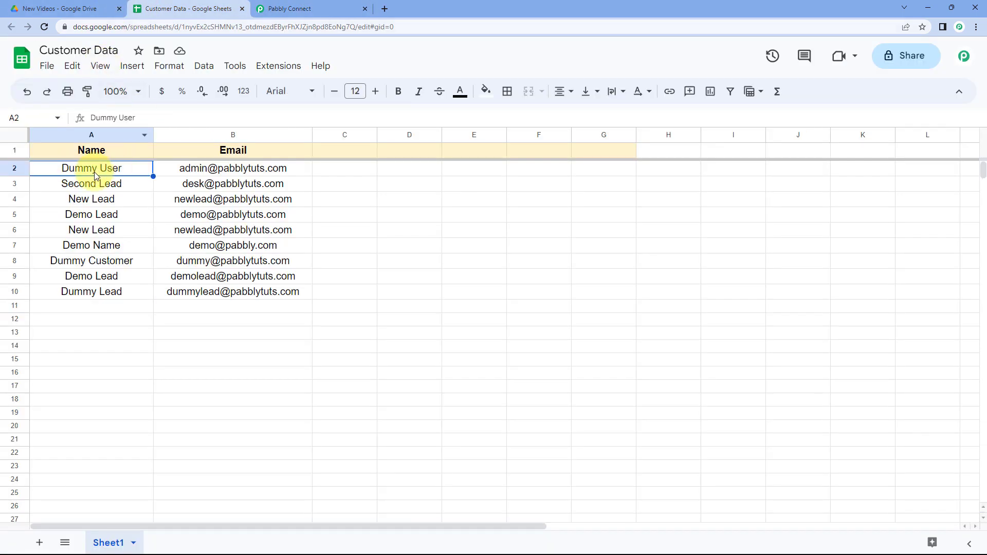
left_click_drag(107, 172, 296, 371)
left_click(223, 332)
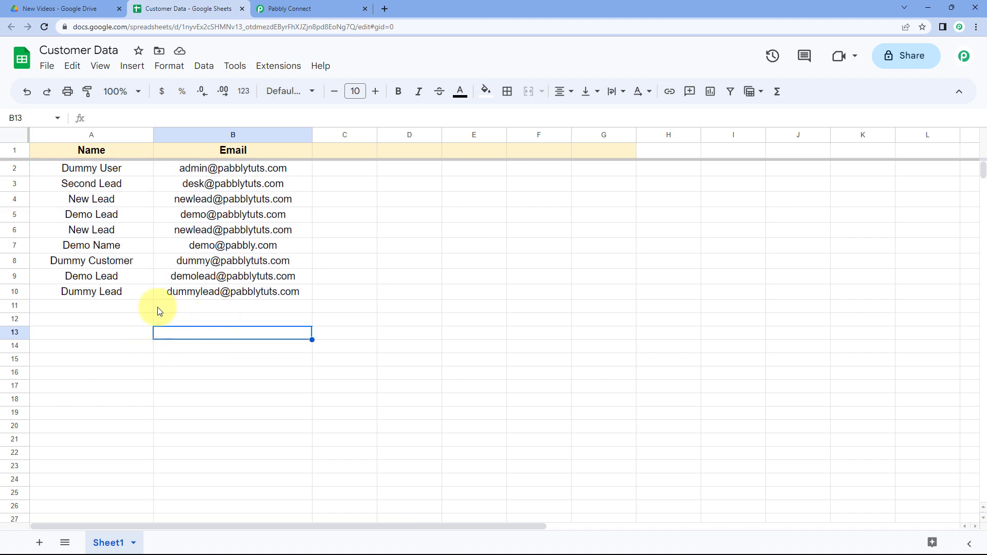
left_click(315, 6)
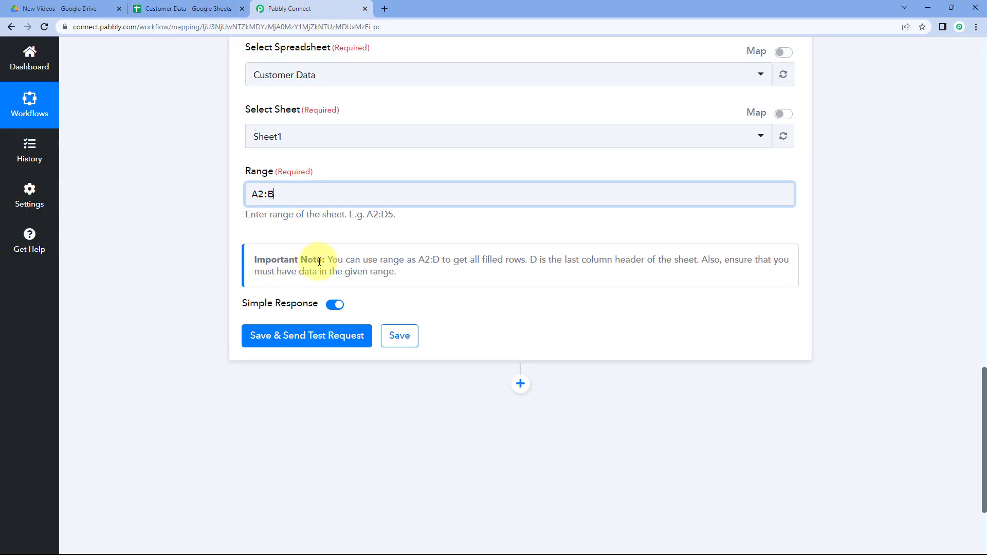
left_click(424, 260)
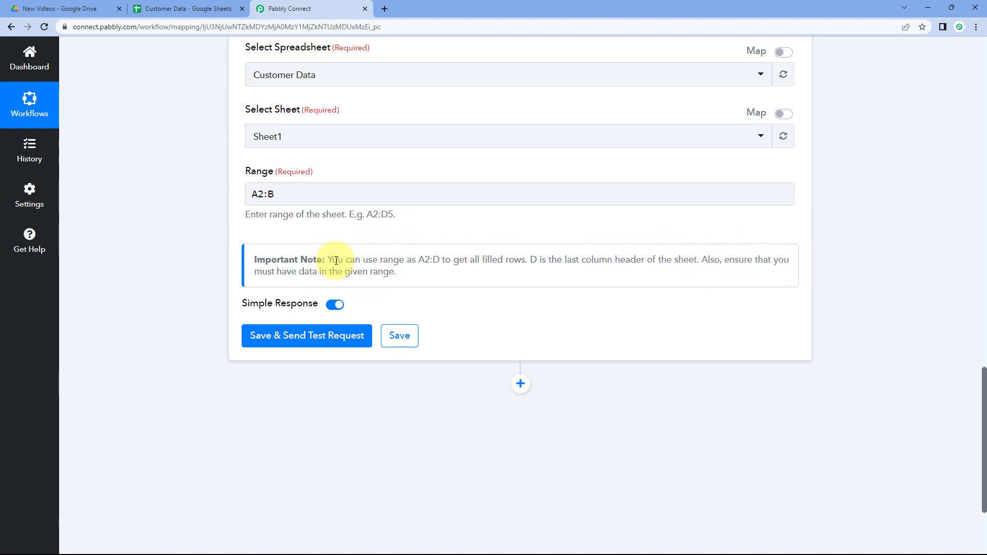
Save the Google Sheets rows action with range A2:B and send a test request.
left_click(165, 7)
left_click(85, 169)
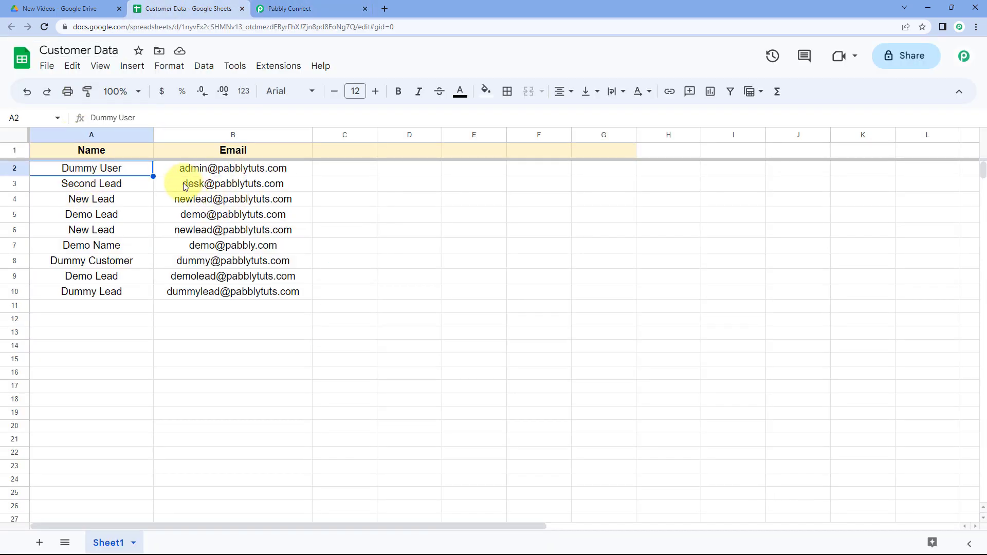
left_click(293, 8)
left_click(278, 194)
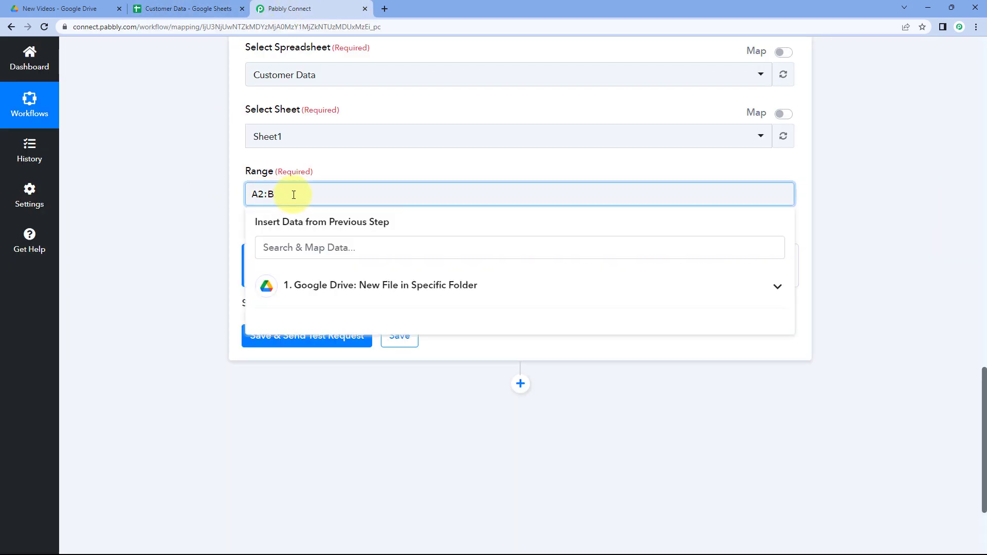
left_click(229, 188)
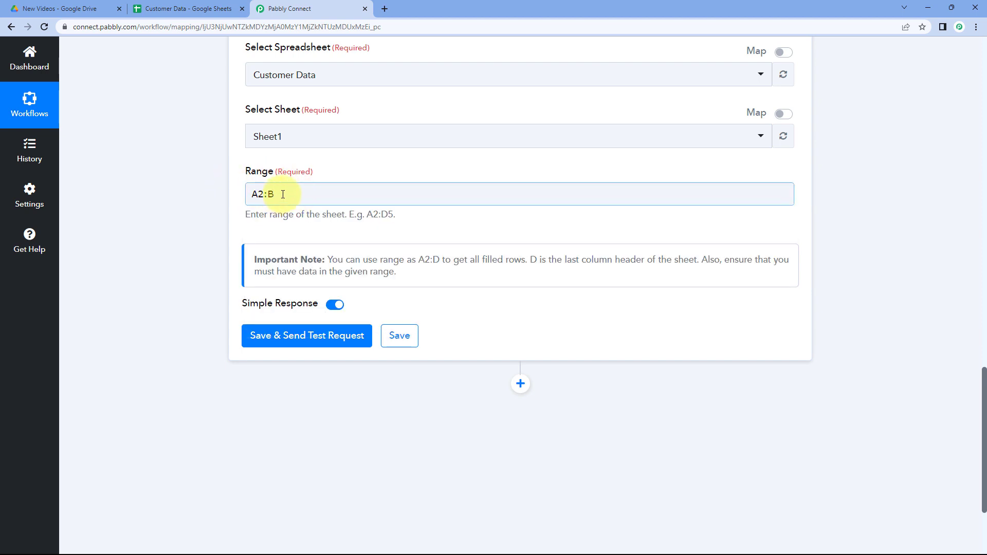
left_click(233, 201)
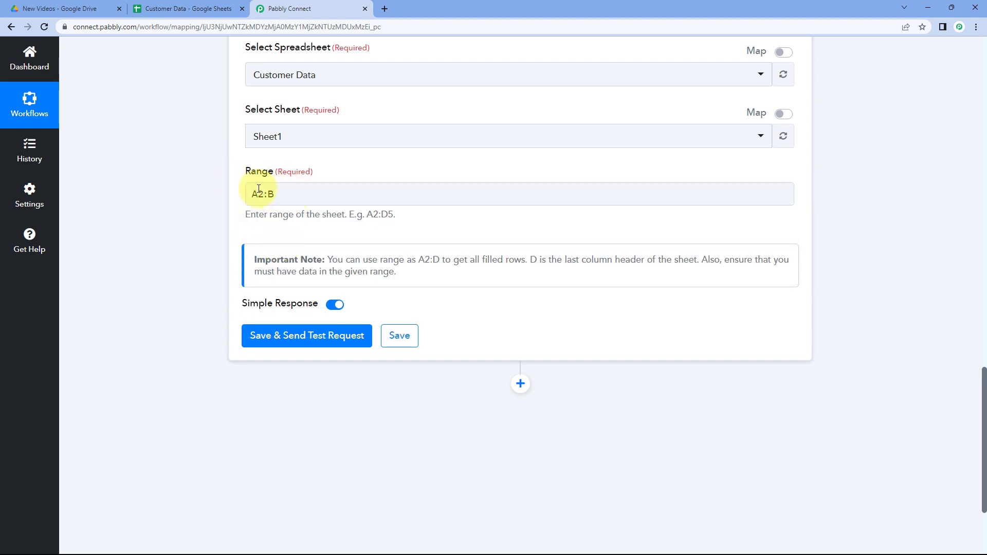
scroll(206, 216, "down", 1)
mouse_move(286, 257)
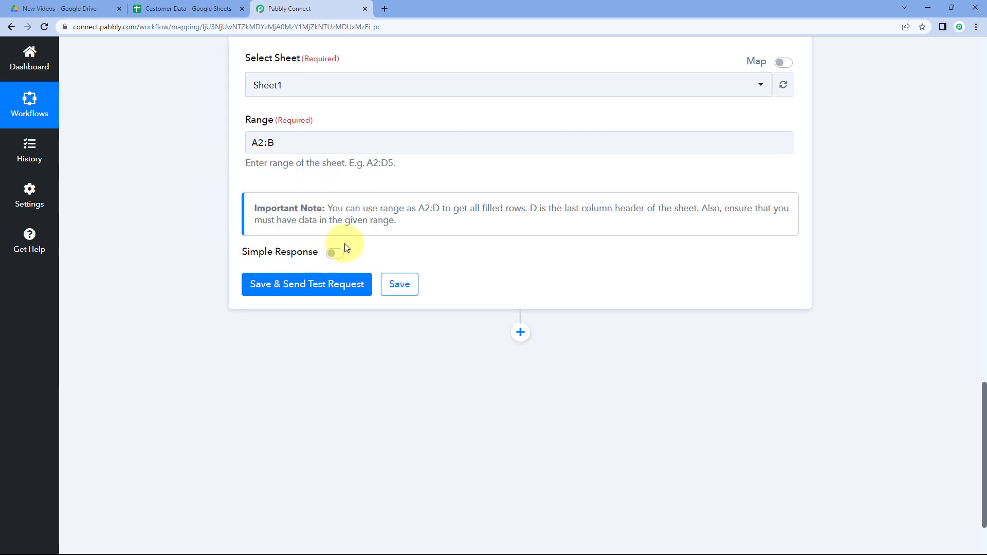
left_click(319, 281)
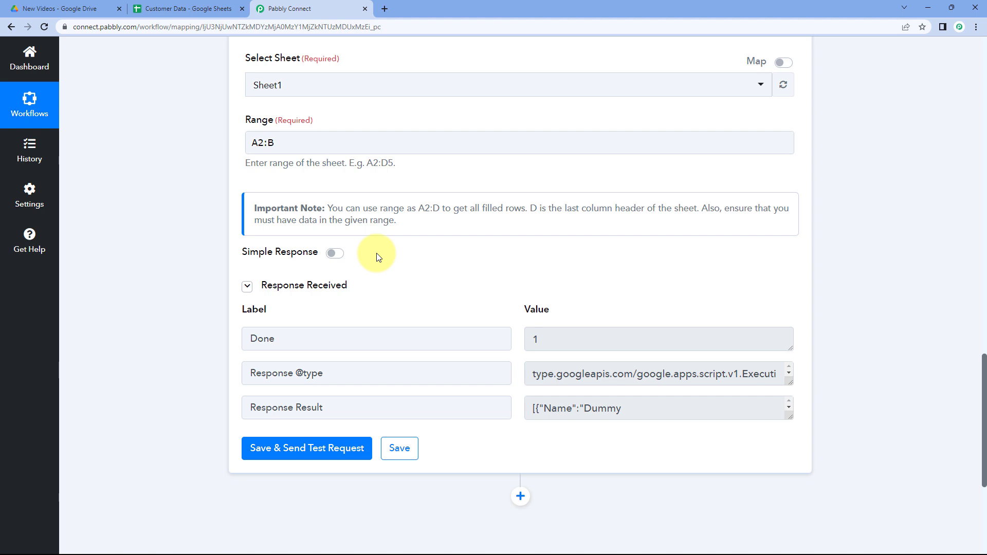
Enlarge the Response Result value box and read through the returned name and email records.
scroll(378, 257, "down", 1)
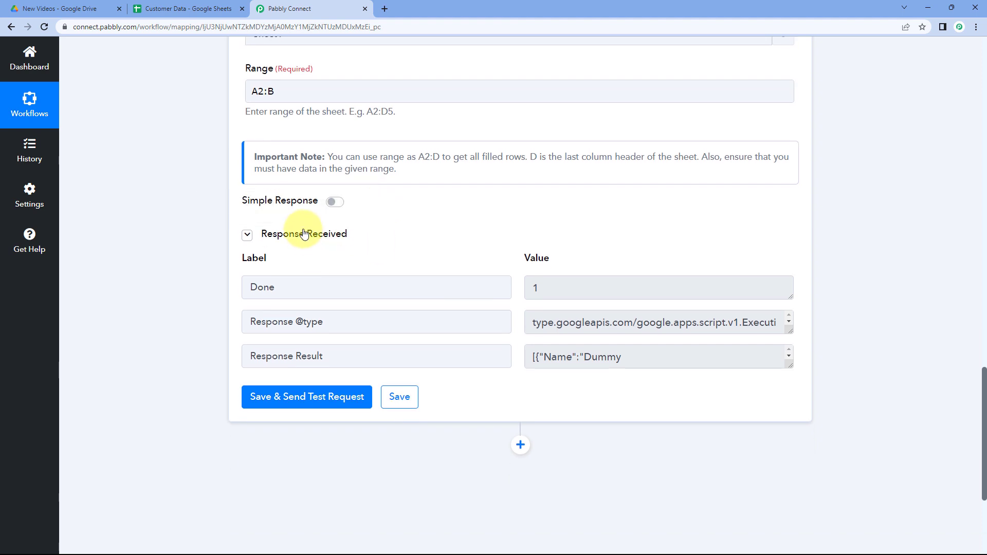
scroll(477, 242, "down", 1)
left_click_drag(340, 249, 238, 249)
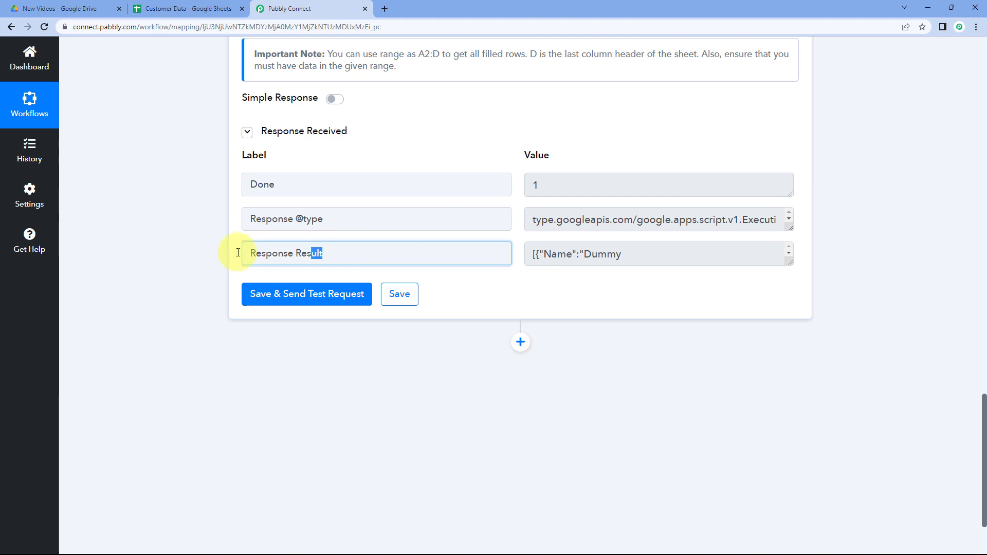
left_click(408, 249)
left_click_drag(789, 258, 795, 462)
scroll(514, 288, "down", 1)
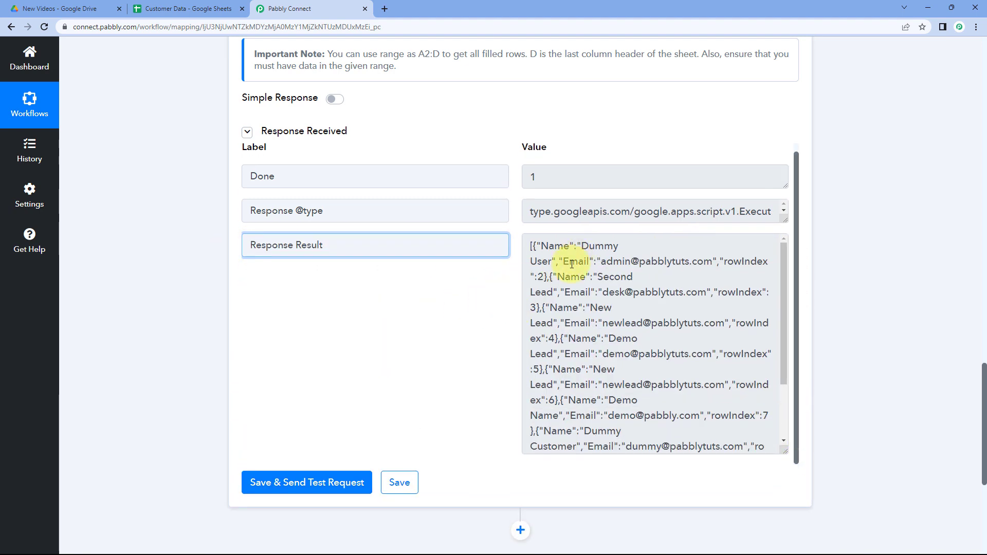
scroll(589, 294, "down", 2)
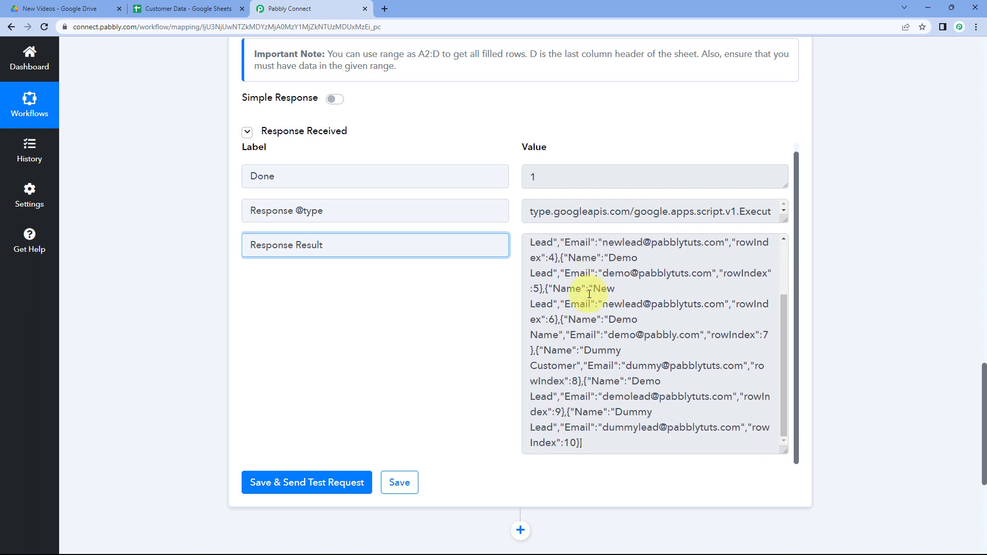
scroll(589, 294, "up", 3)
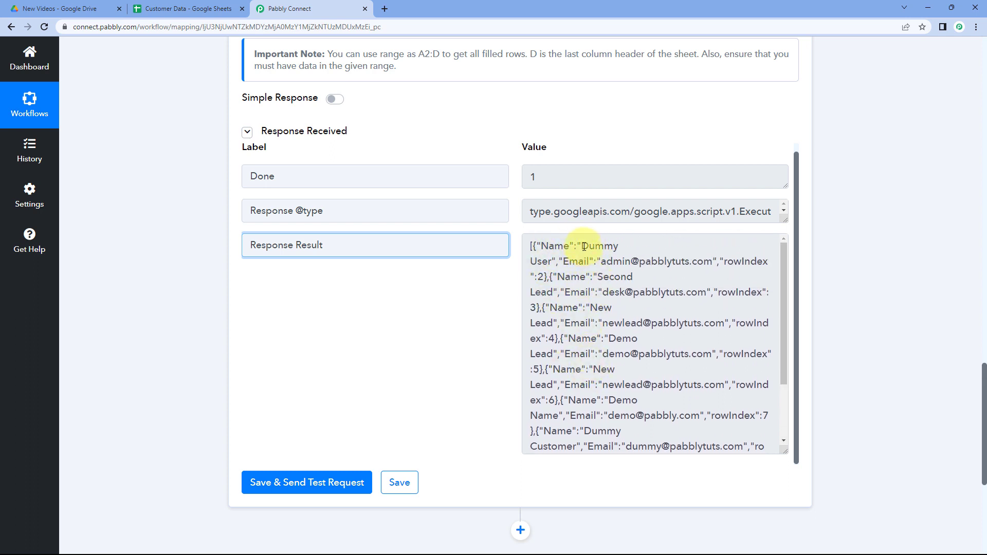
left_click_drag(581, 246, 548, 261)
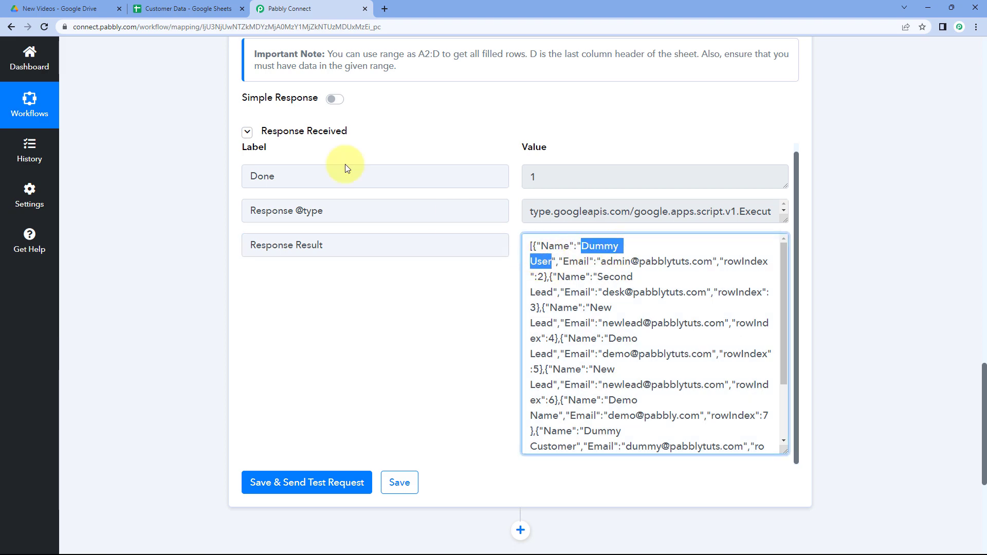
Compare the returned records with the spreadsheet rows, selecting individual entries in the response.
left_click(185, 9)
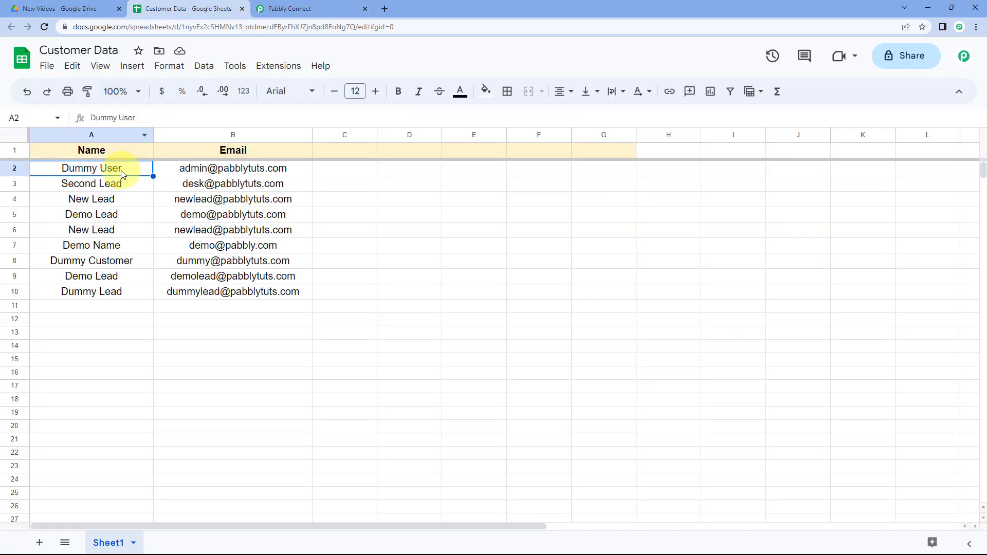
left_click(232, 171)
left_click(309, 9)
left_click(630, 264)
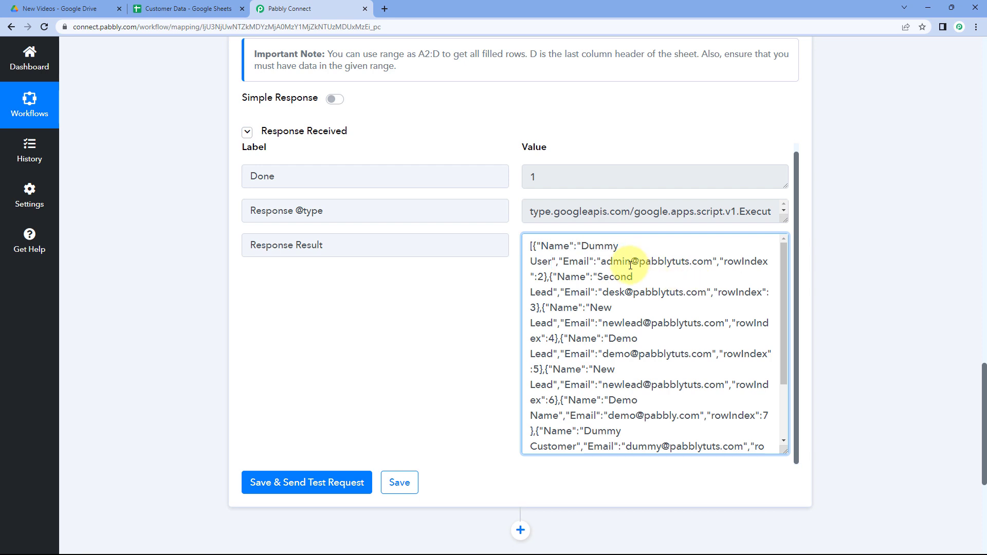
left_click_drag(621, 282, 553, 292)
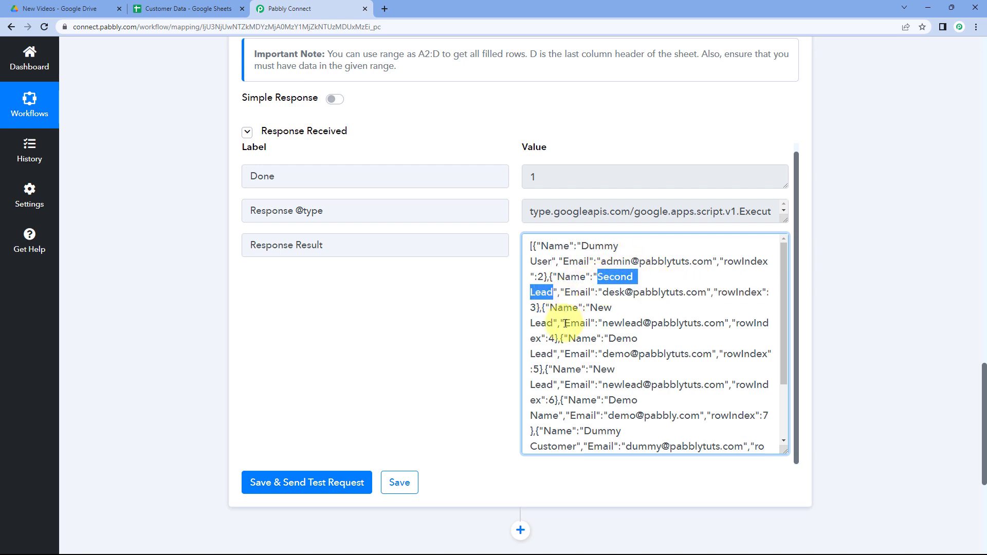
left_click(577, 356)
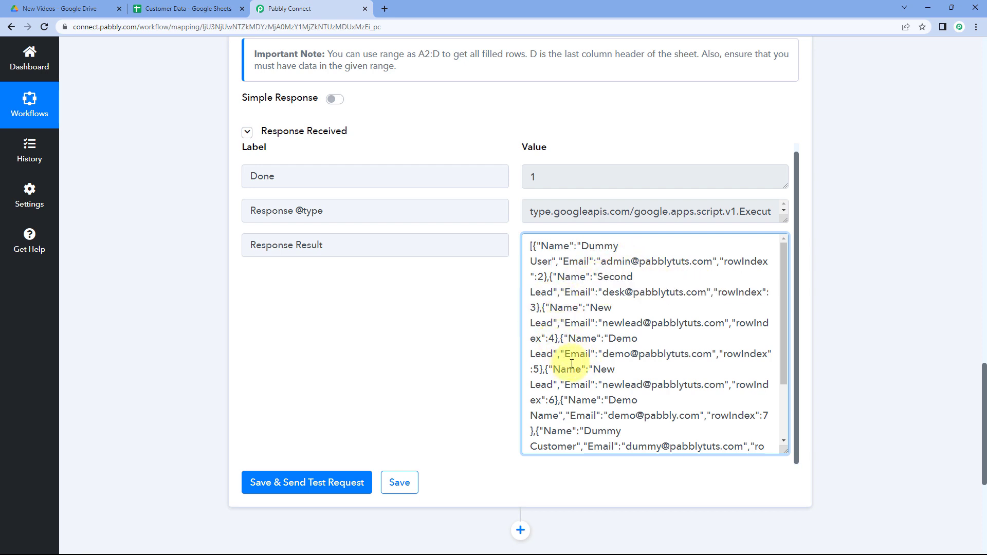
scroll(576, 370, "down", 3)
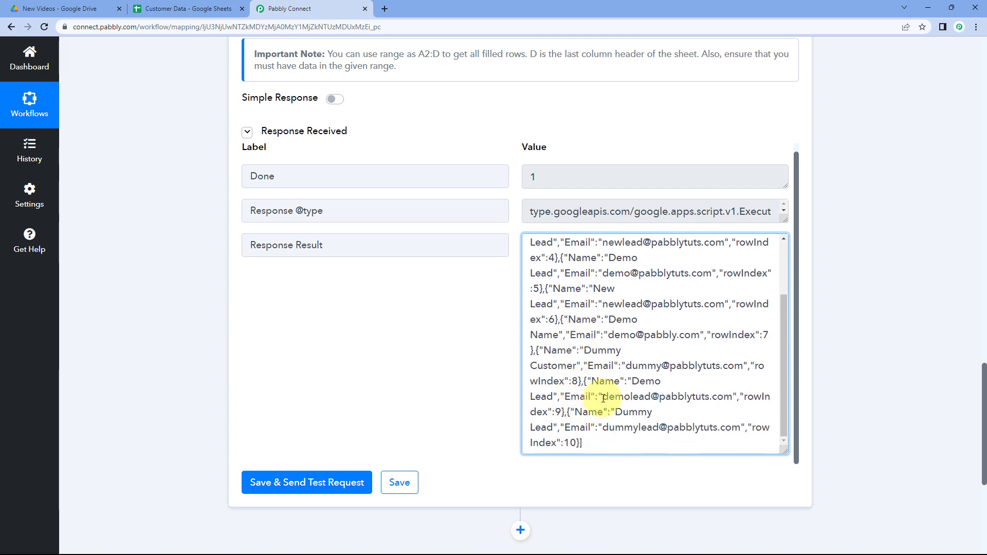
left_click(196, 9)
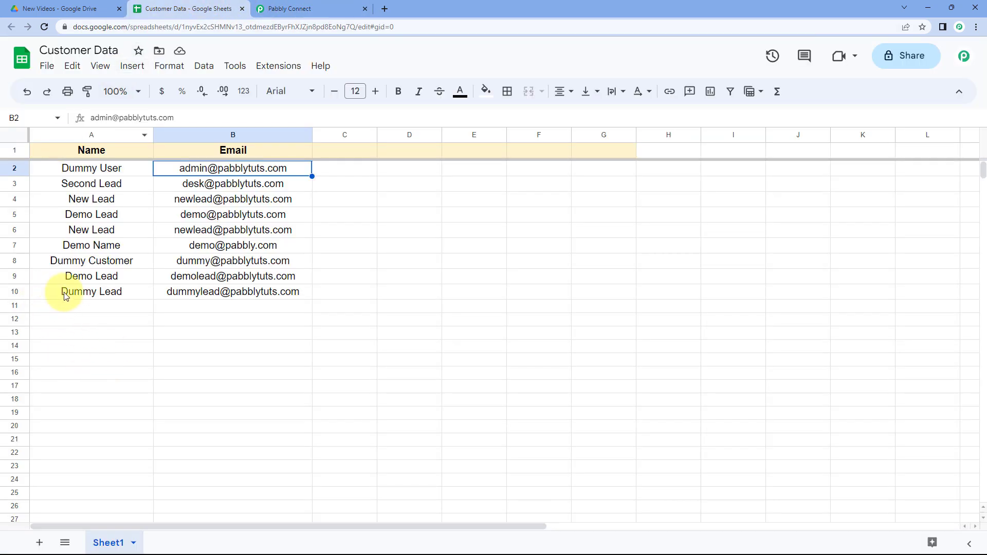
left_click(293, 9)
scroll(625, 386, "up", 1)
scroll(593, 428, "down", 1)
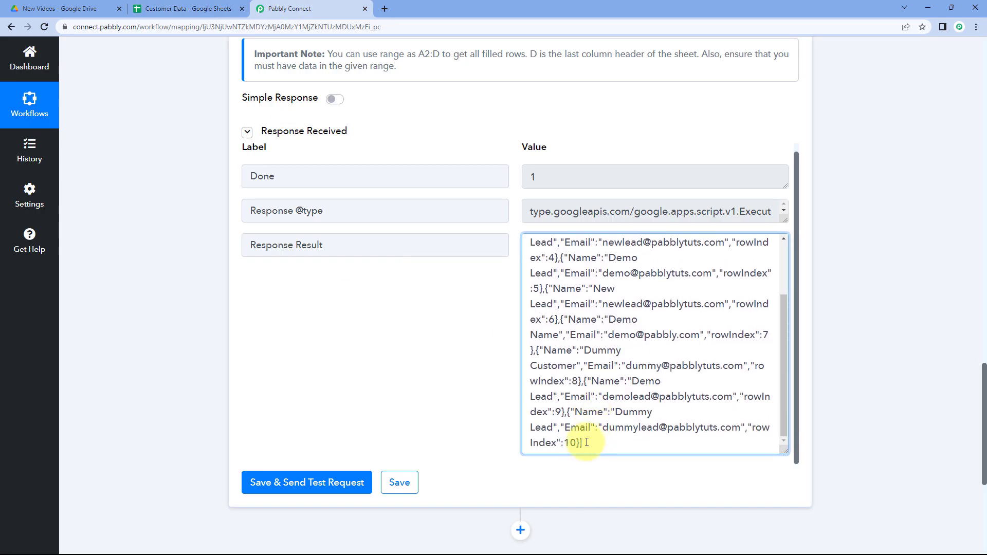
left_click_drag(587, 443, 531, 254)
left_click(508, 290)
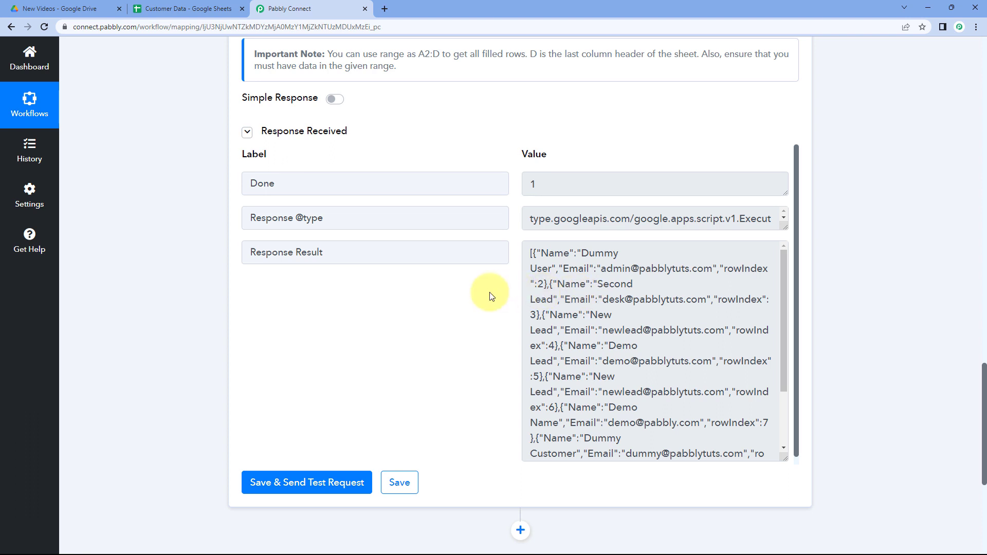
scroll(496, 293, "down", 1)
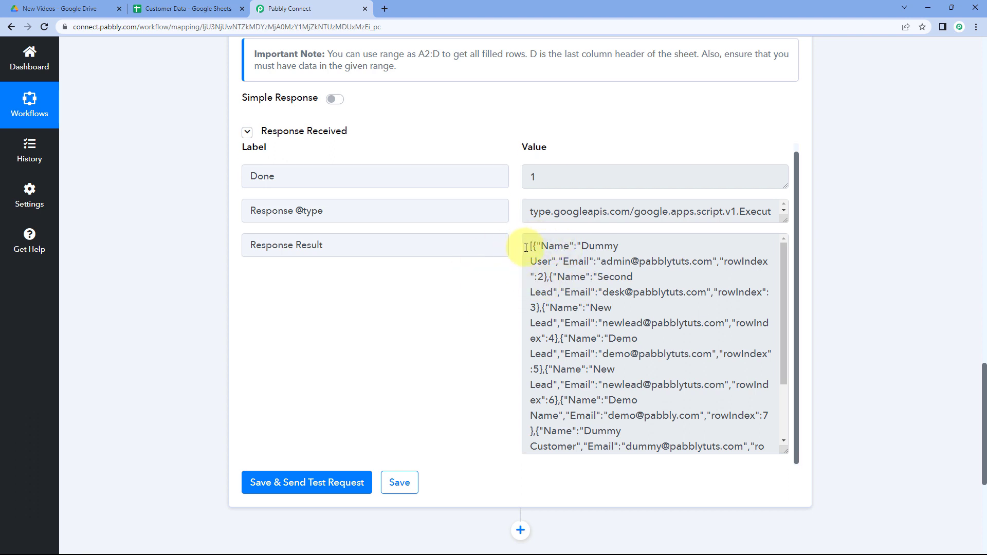
left_click_drag(526, 245, 633, 281)
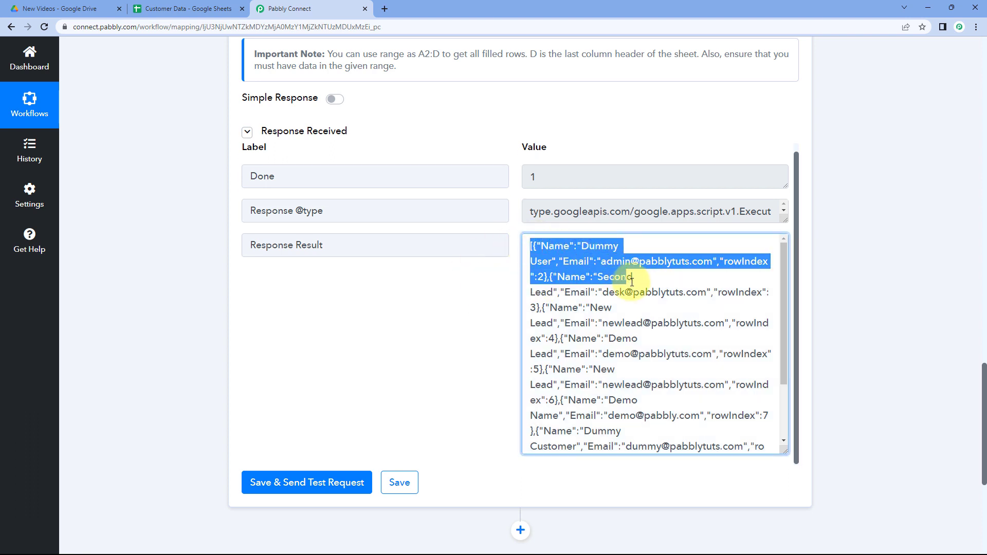
left_click(639, 280)
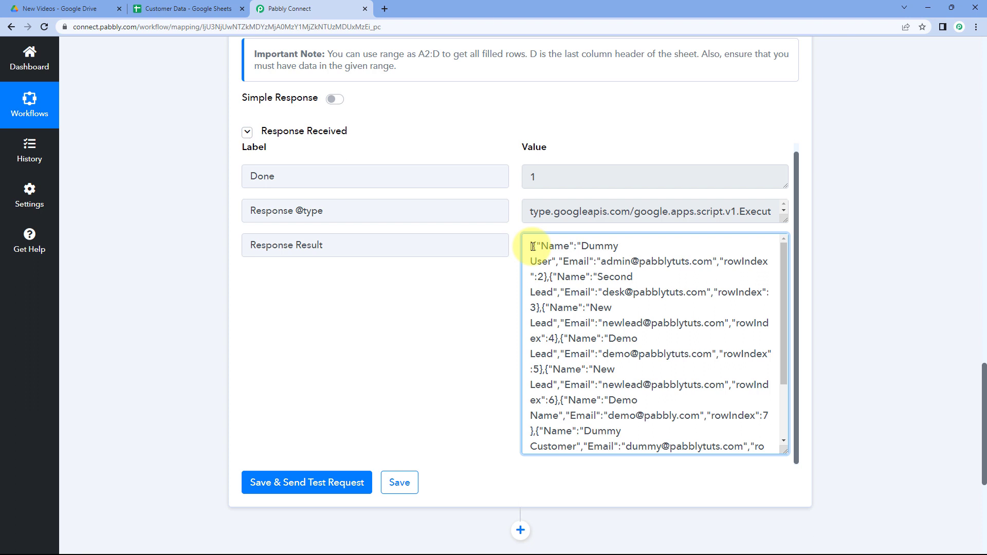
left_click_drag(533, 247, 545, 305)
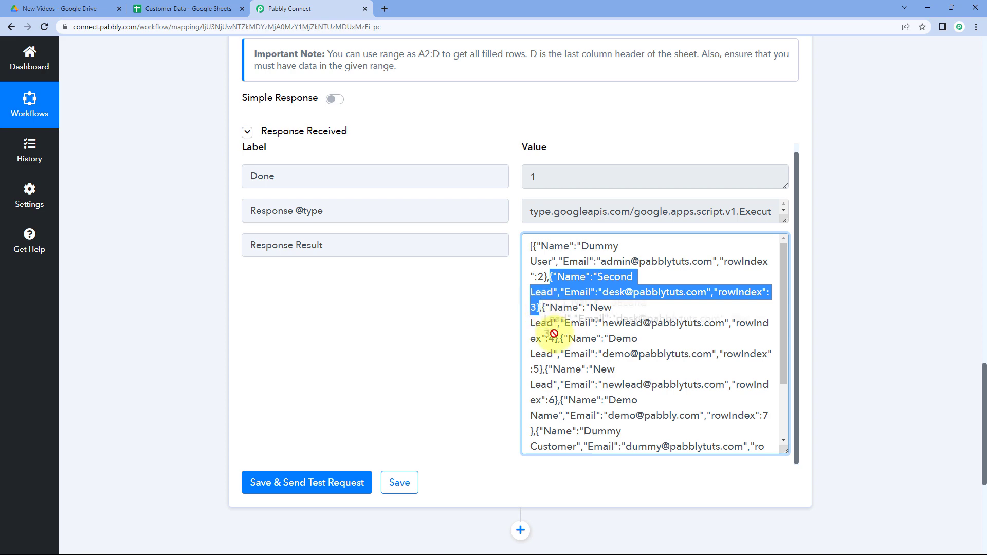
left_click(532, 309)
scroll(474, 300, "down", 1)
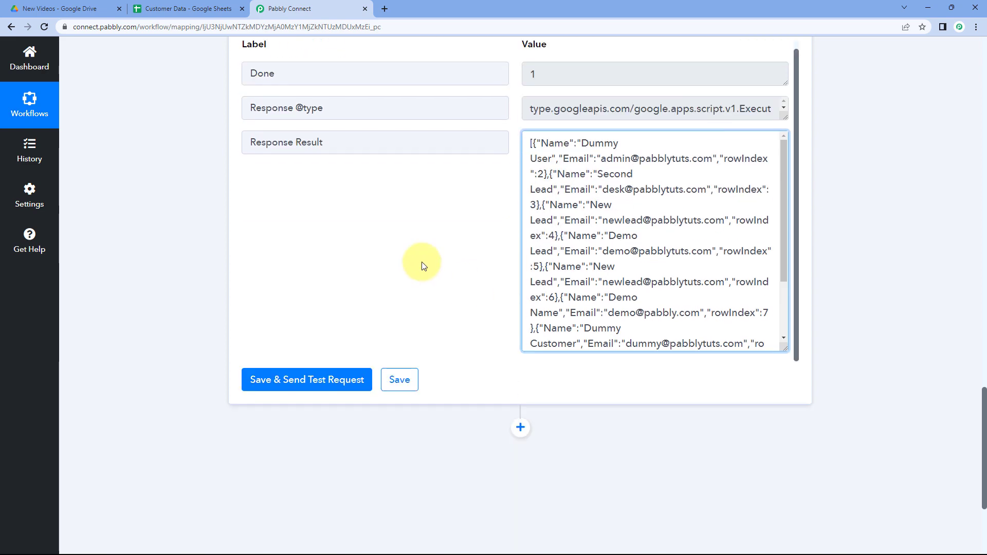
Add a new action step using Iterator by Pabbly below the Google Sheets step.
left_click(208, 7)
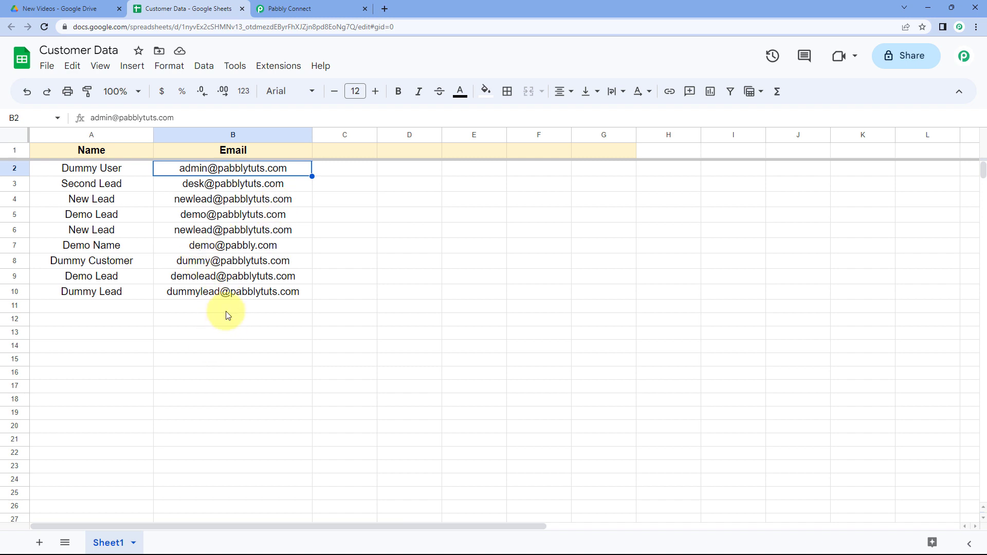
left_click(301, 6)
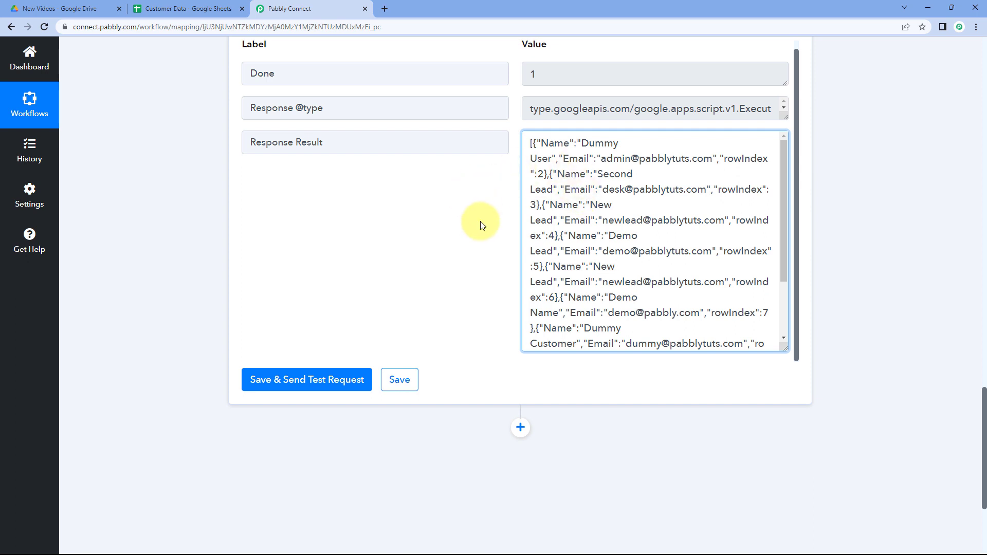
scroll(489, 214, "down", 1)
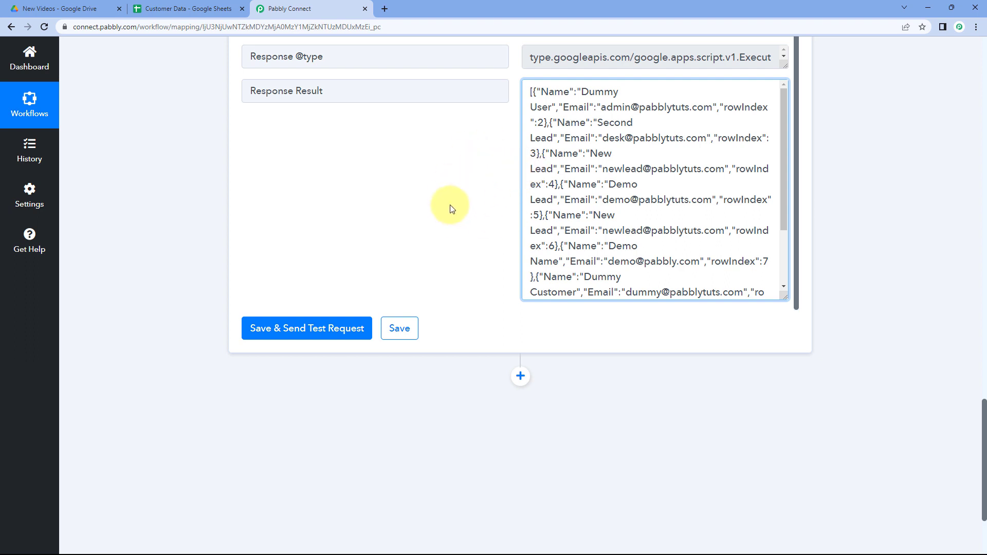
scroll(487, 210, "down", 2)
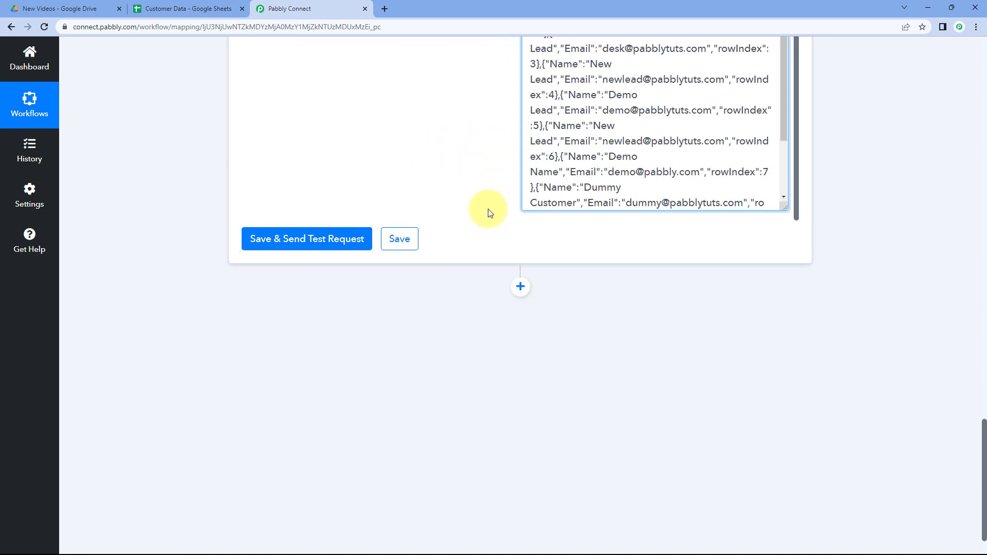
left_click(521, 273)
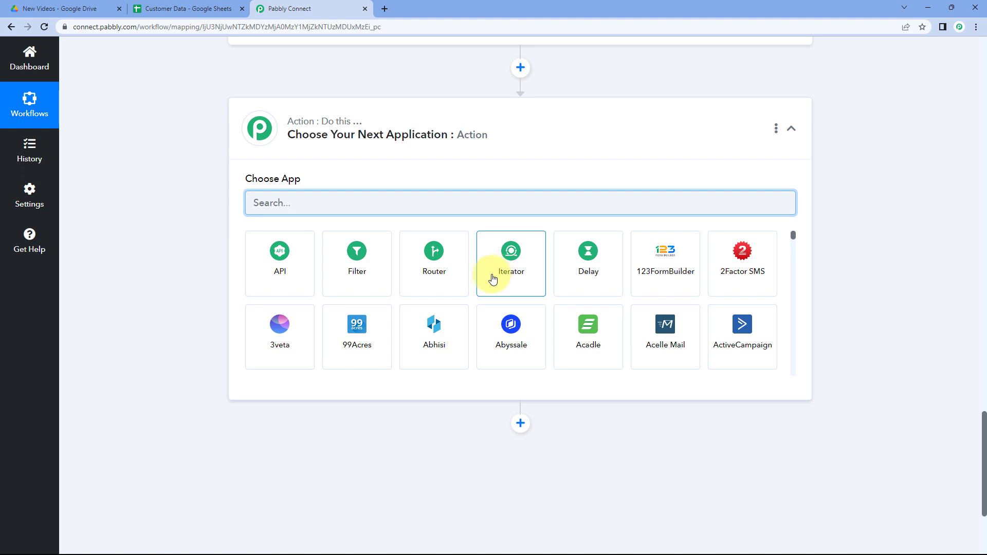
left_click(492, 278)
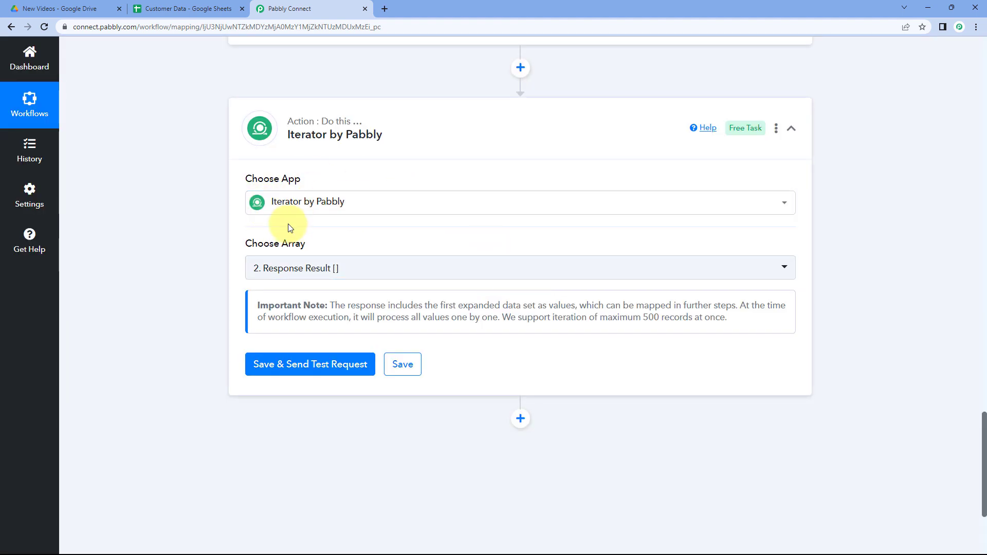
Set the Iterator's array to the Google Sheets Response Result.
scroll(371, 230, "down", 1)
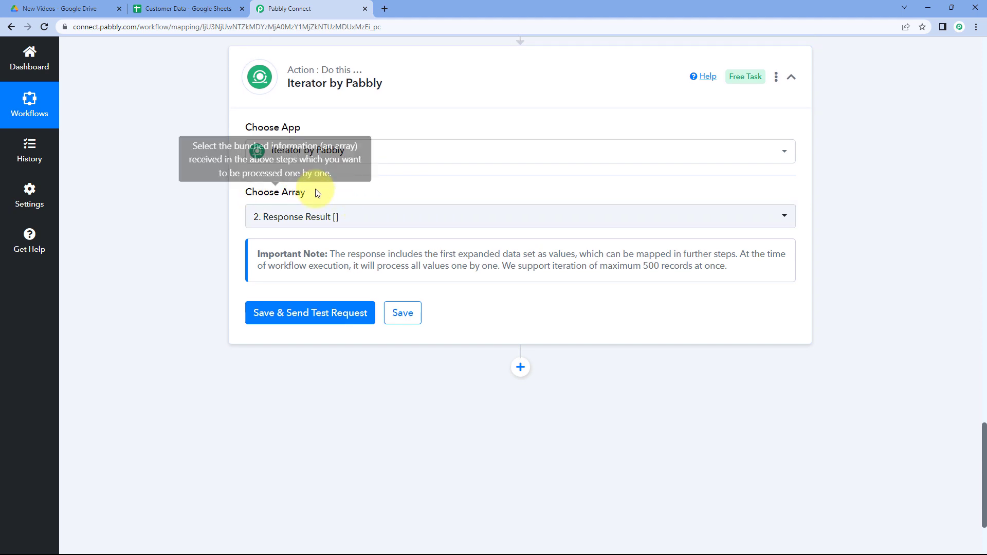
left_click(351, 219)
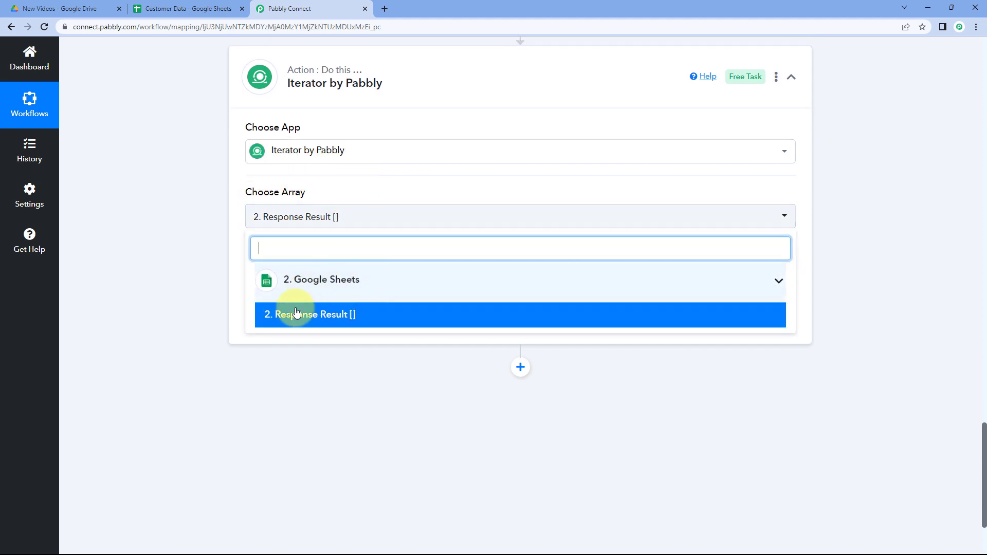
left_click(231, 266)
scroll(235, 269, "up", 7)
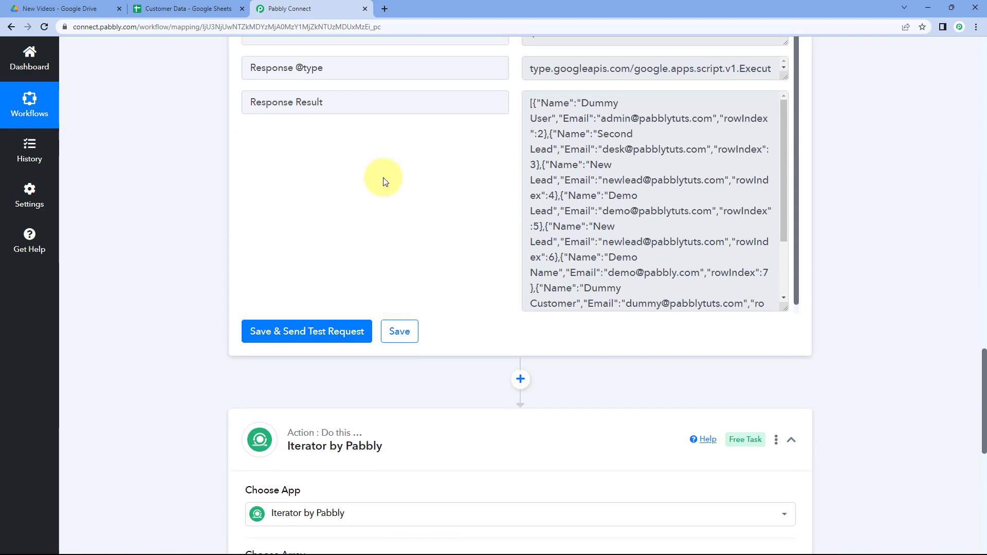
scroll(383, 181, "up", 1)
left_click_drag(346, 147, 238, 154)
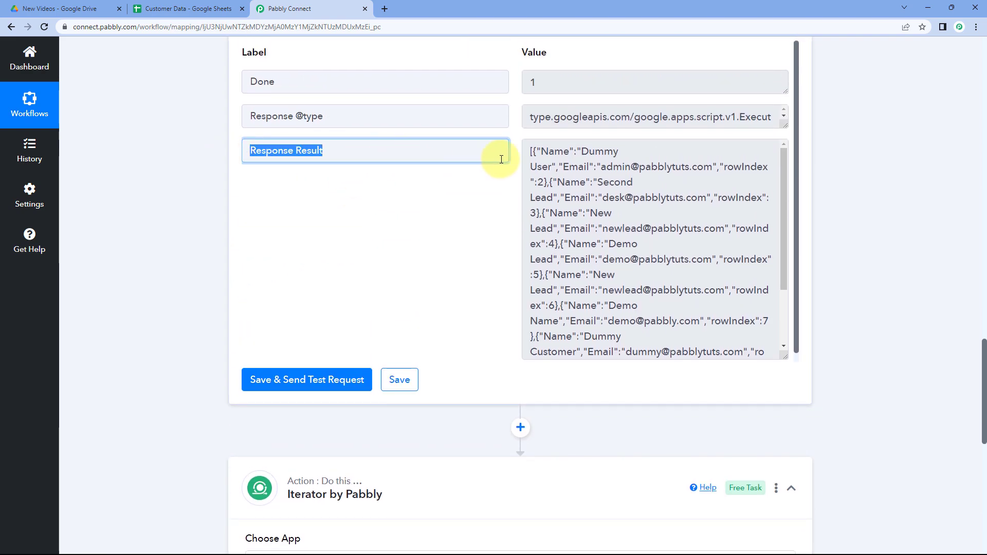
Save and send a test request for the Iterator step using the Response Result array.
left_click_drag(529, 153, 584, 227)
left_click(498, 240)
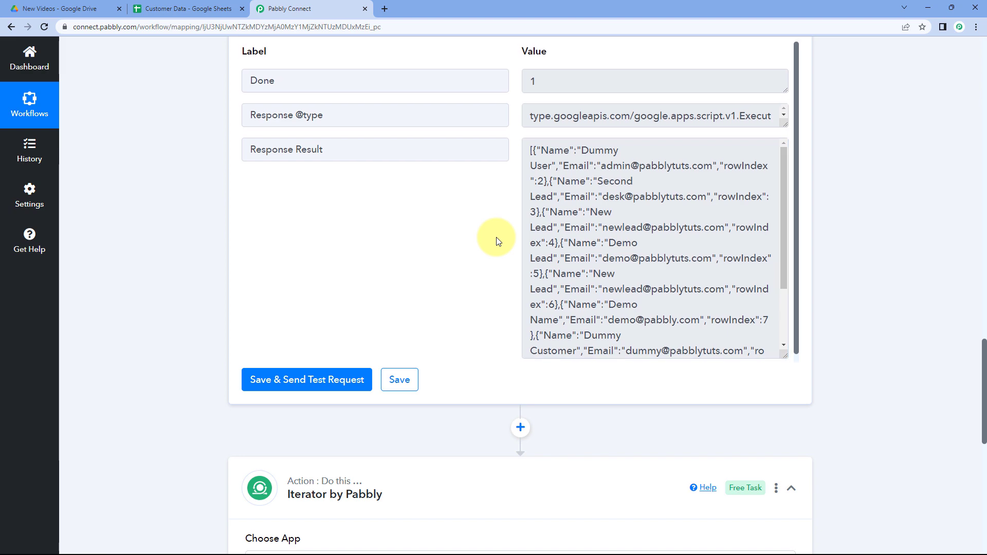
scroll(476, 233, "down", 1)
scroll(476, 233, "down", 8)
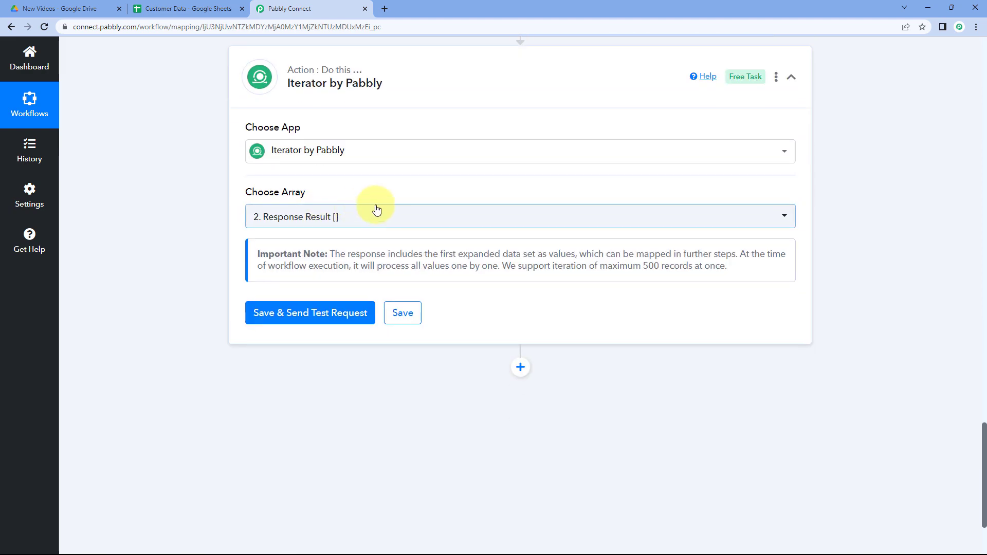
scroll(353, 205, "down", 1)
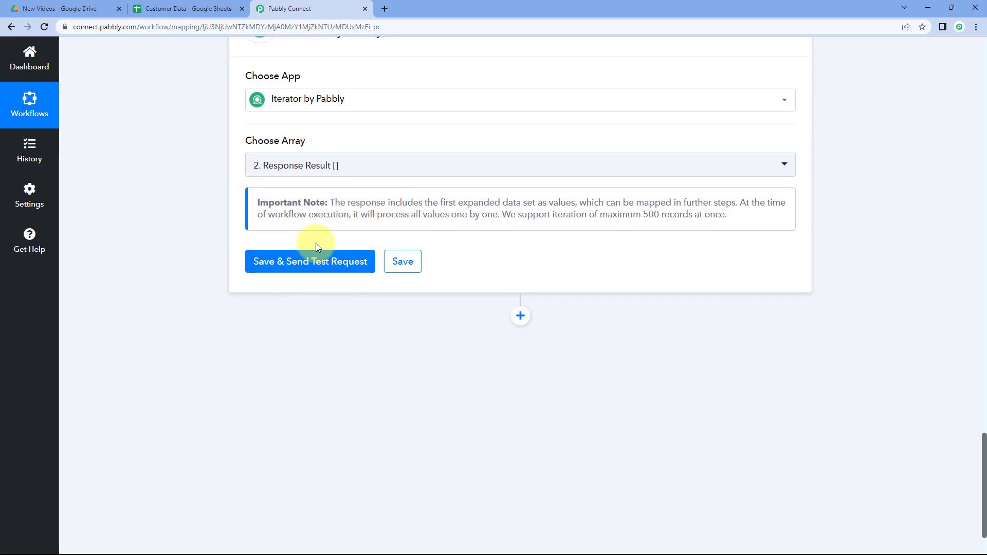
left_click(309, 262)
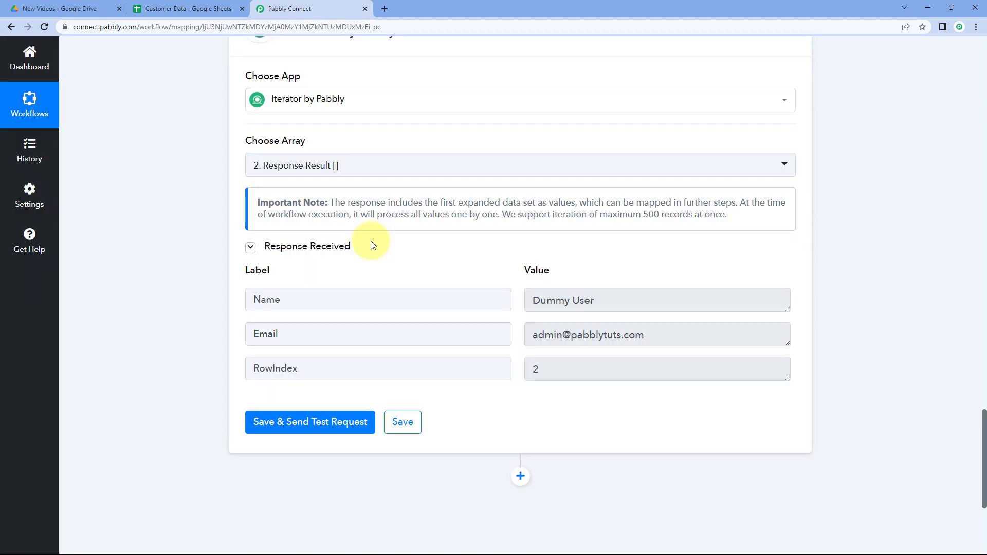
mouse_move(383, 265)
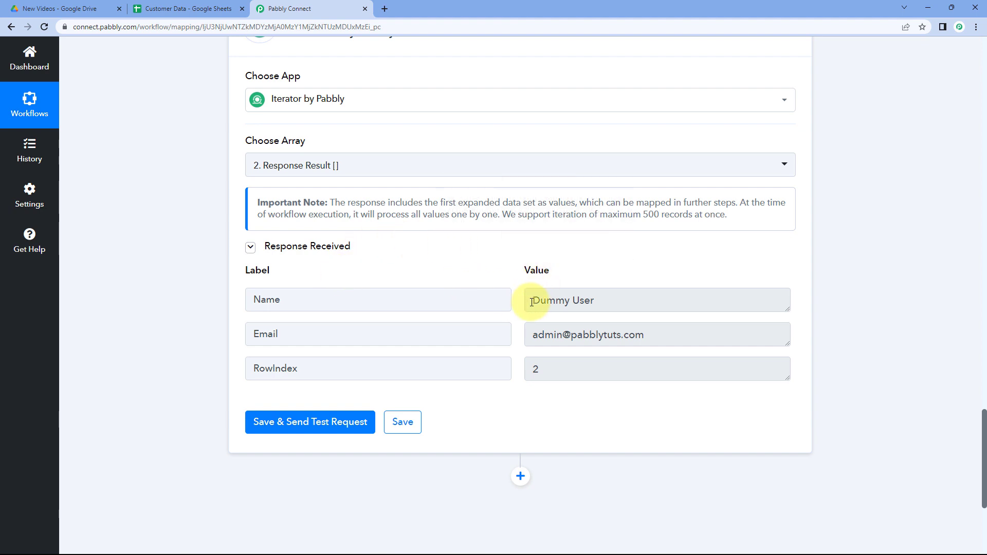
Compare the Iterator's returned Name, Email and RowIndex values with the first row of the Customer Data sheet.
scroll(531, 301, "up", 3)
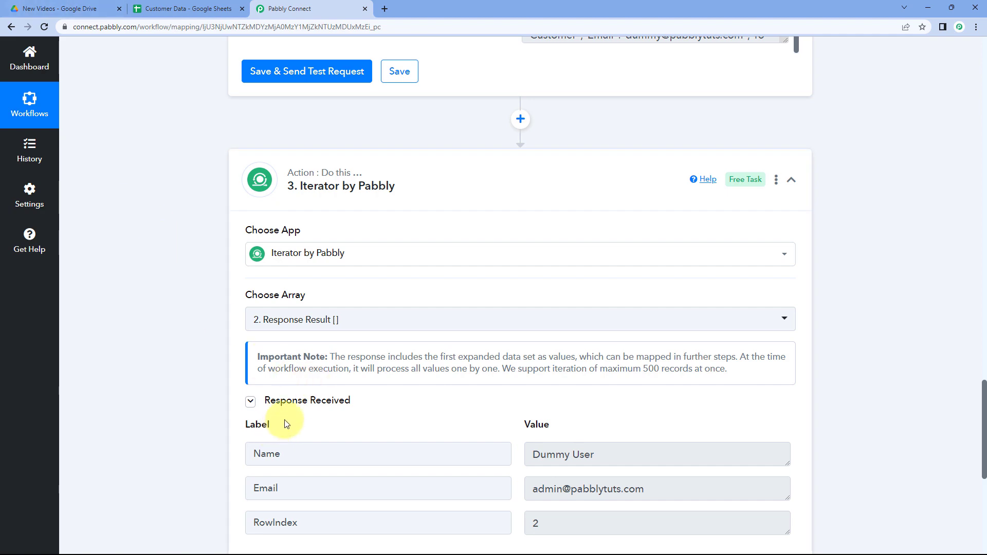
scroll(535, 352, "down", 2)
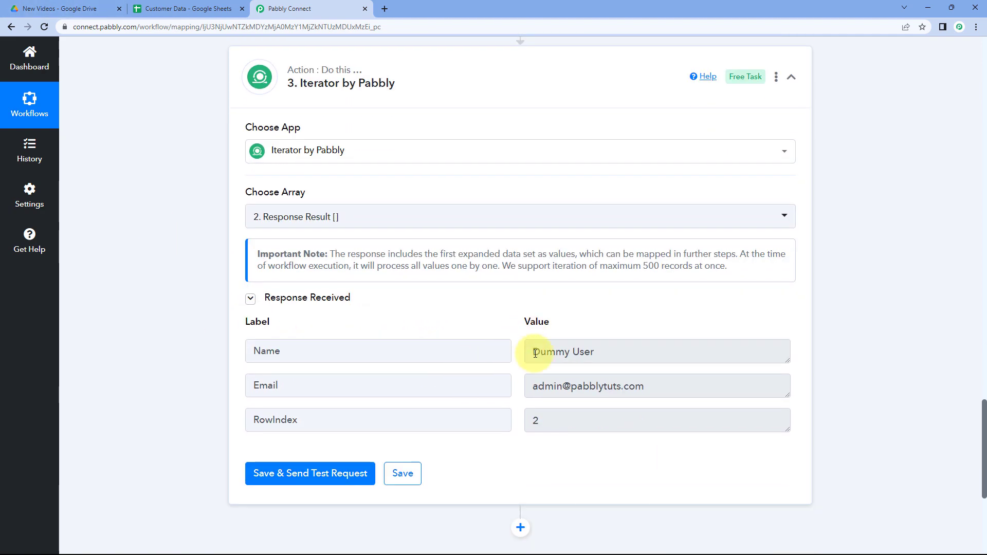
left_click(103, 11)
left_click(174, 8)
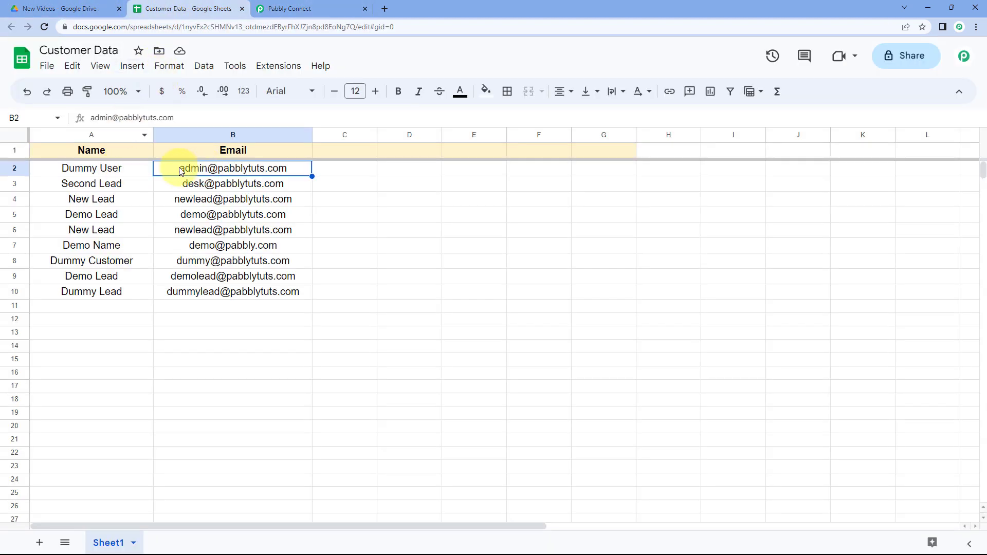
left_click(263, 11)
double_click(536, 420)
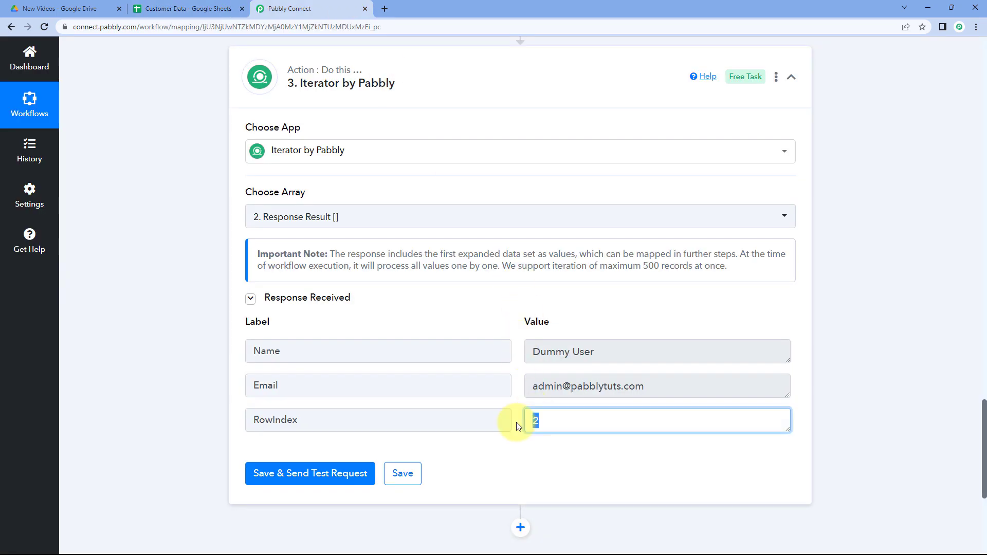
left_click_drag(670, 381, 521, 386)
left_click_drag(635, 362, 498, 356)
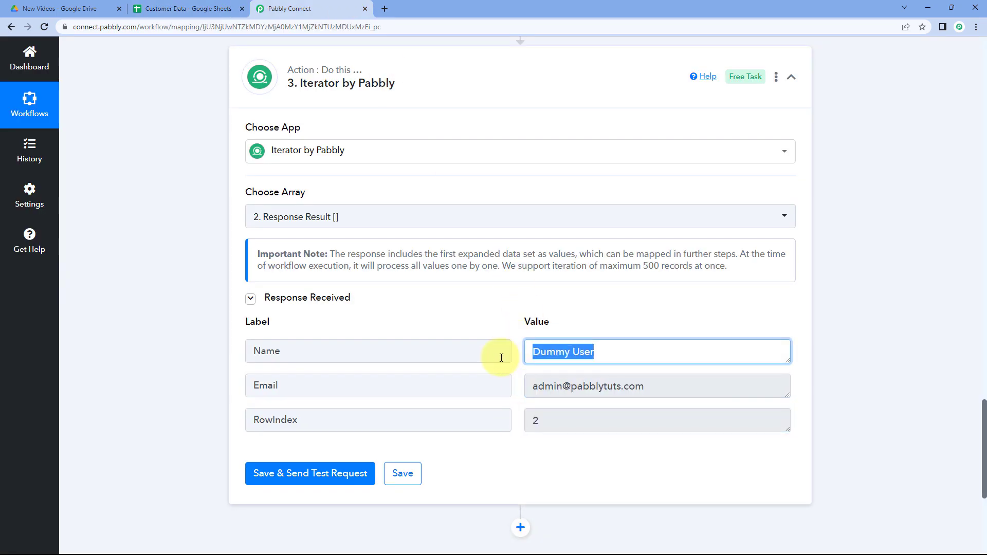
left_click(512, 322)
Review the Google Sheets response records against the Iterator's single-record output.
scroll(512, 321, "up", 4)
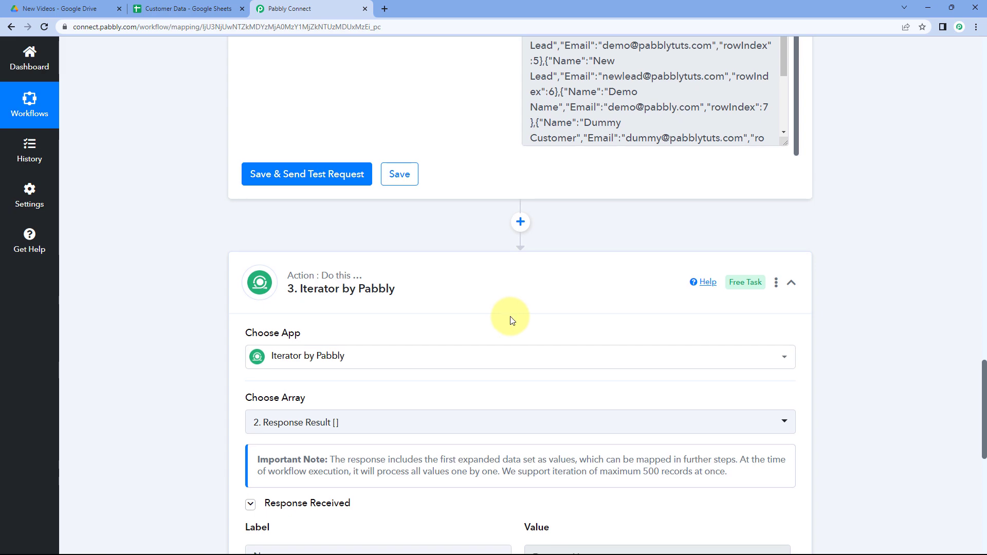
scroll(502, 279, "up", 3)
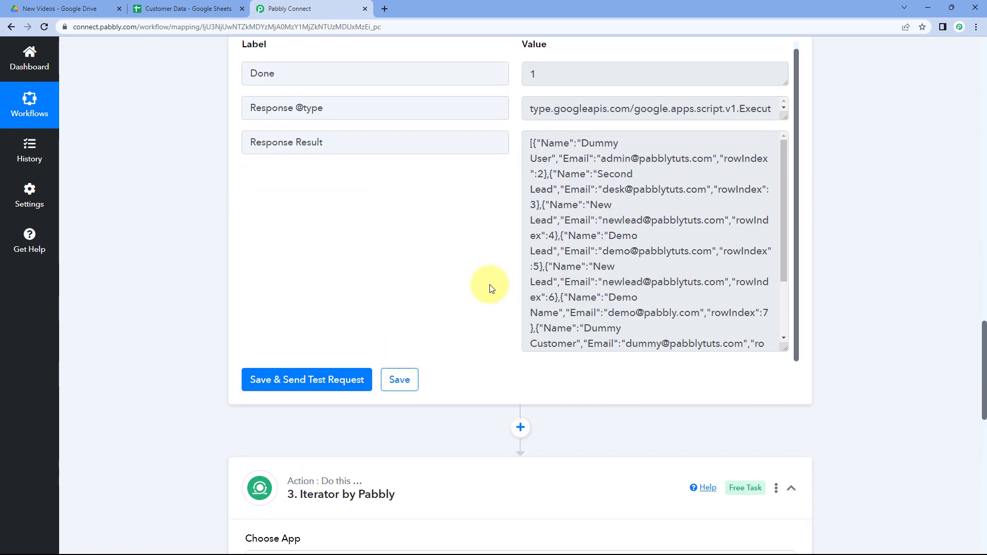
scroll(481, 308, "down", 5)
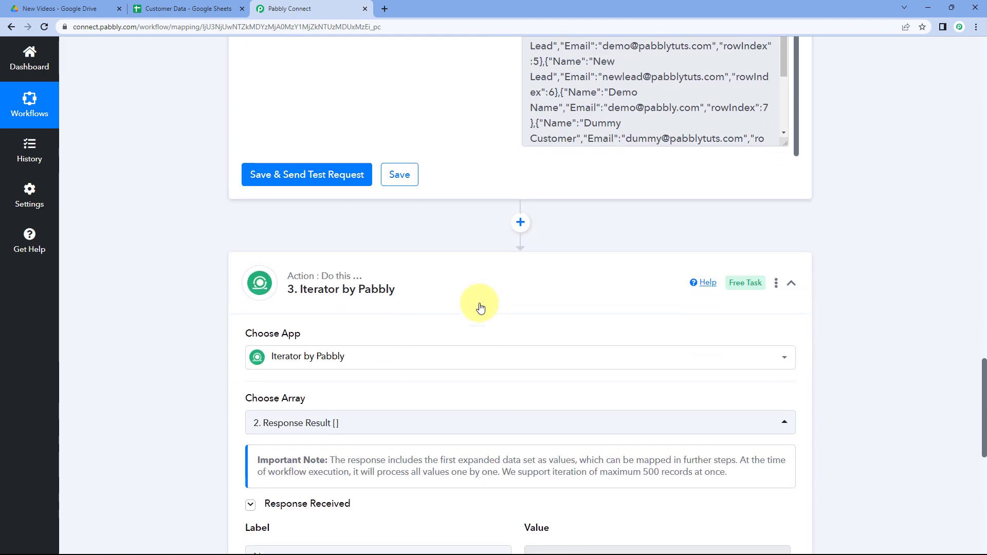
scroll(535, 231, "down", 1)
scroll(532, 261, "down", 4)
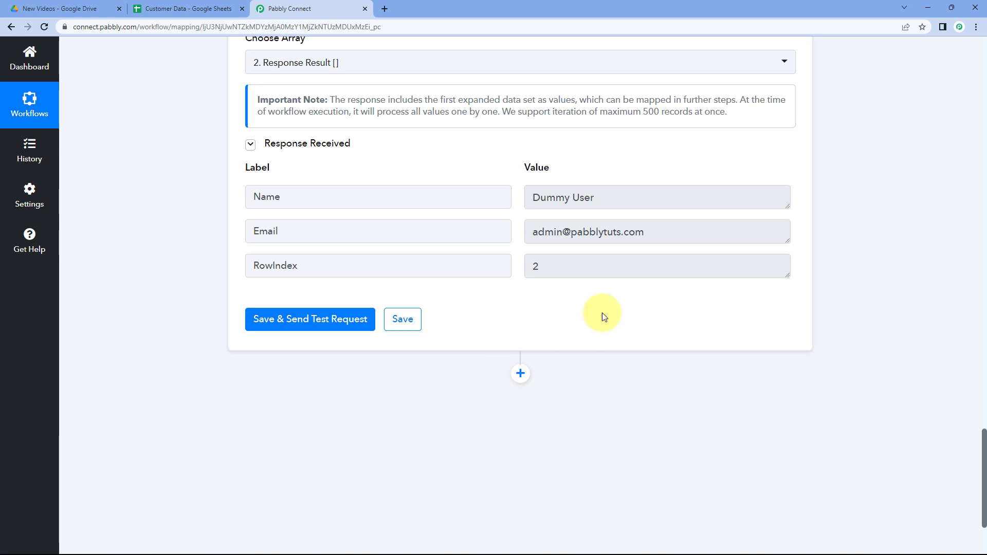
scroll(560, 242, "up", 8)
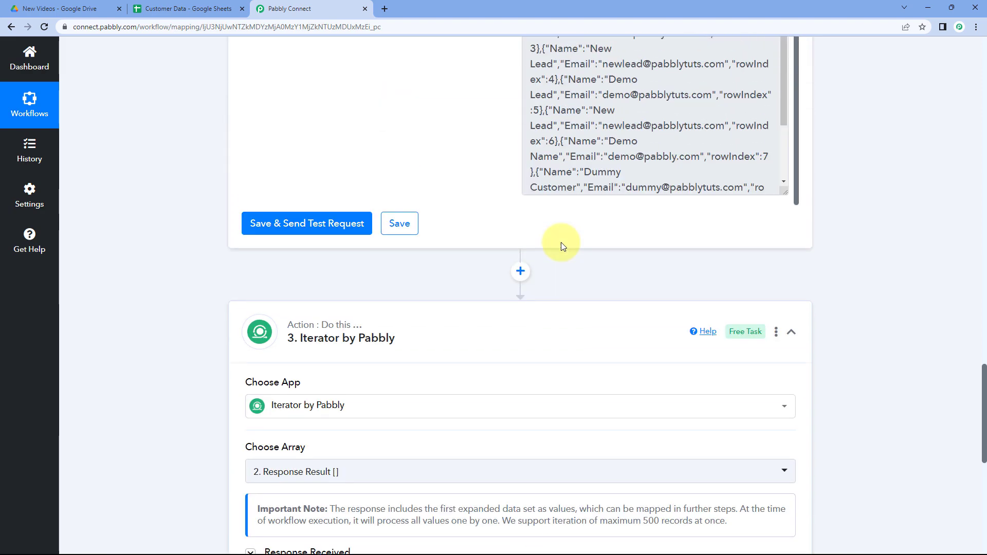
scroll(560, 242, "up", 1)
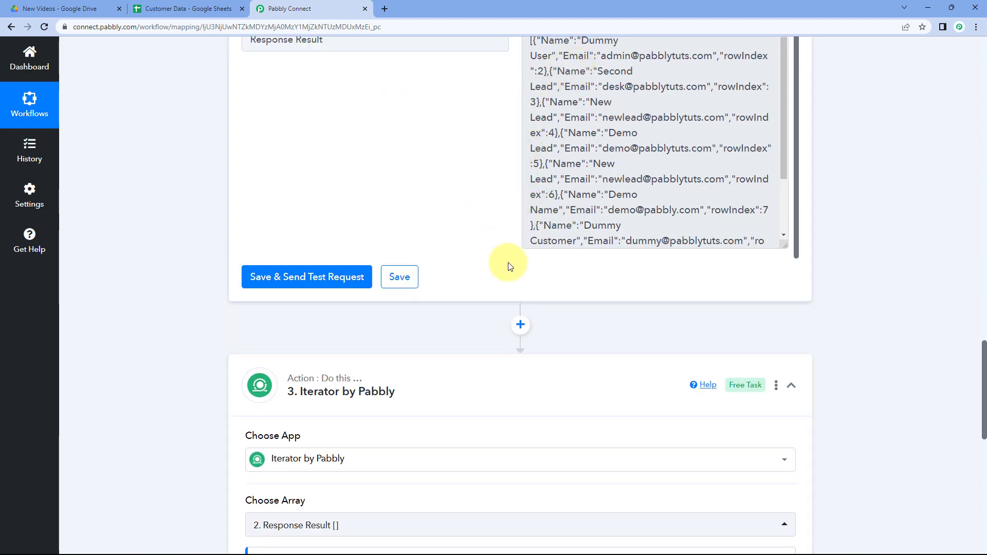
scroll(469, 267, "down", 5)
scroll(483, 303, "down", 3)
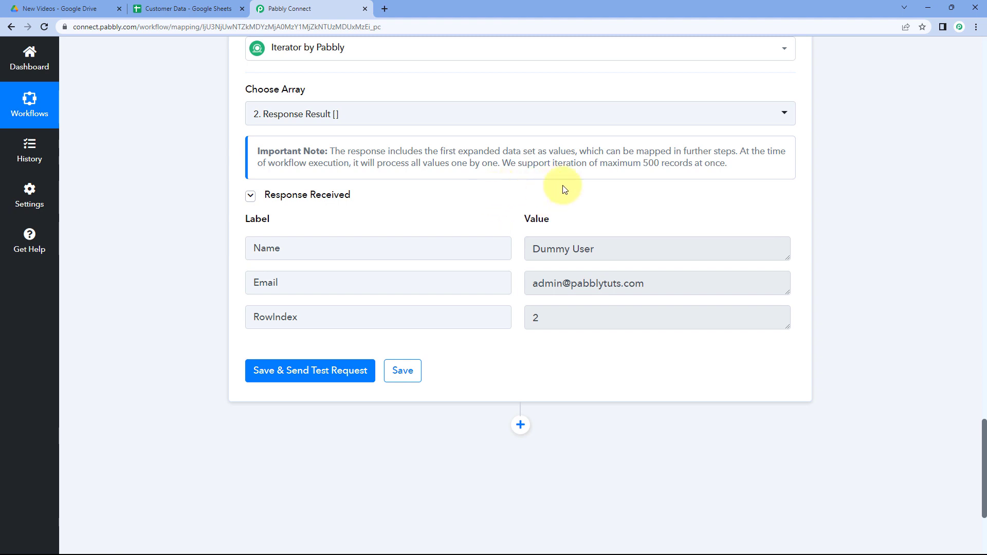
scroll(470, 206, "up", 2)
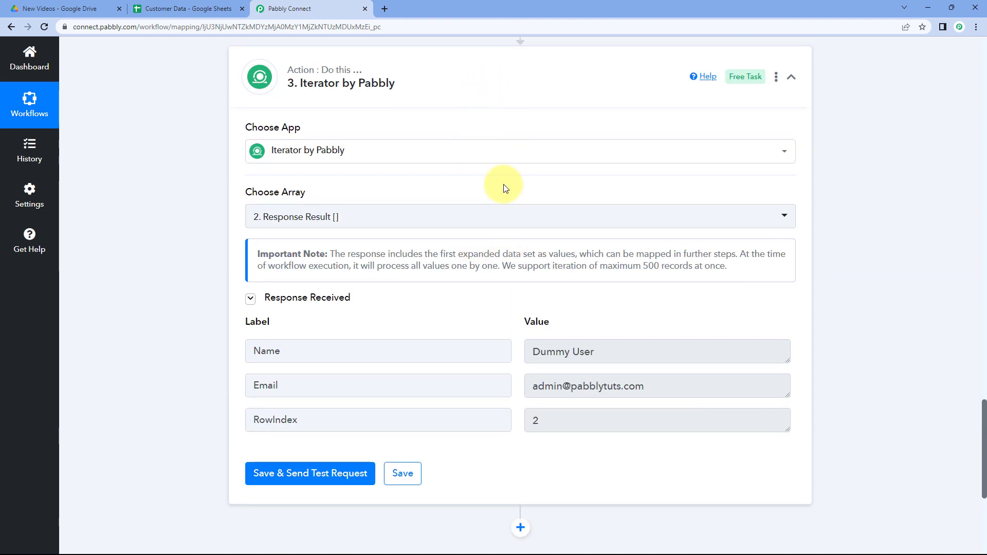
scroll(499, 193, "down", 2)
scroll(555, 208, "down", 1)
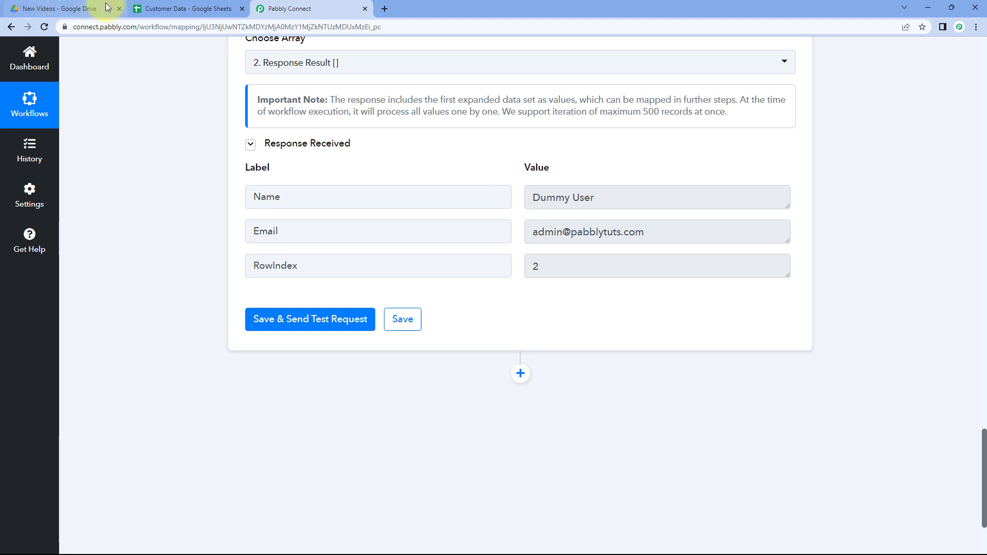
left_click(77, 8)
left_click(304, 9)
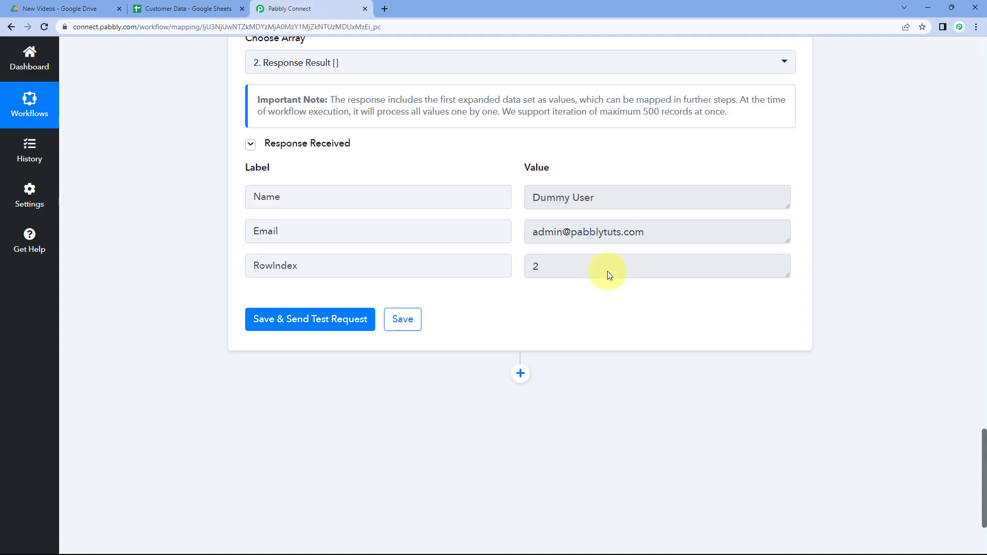
left_click_drag(639, 234, 524, 233)
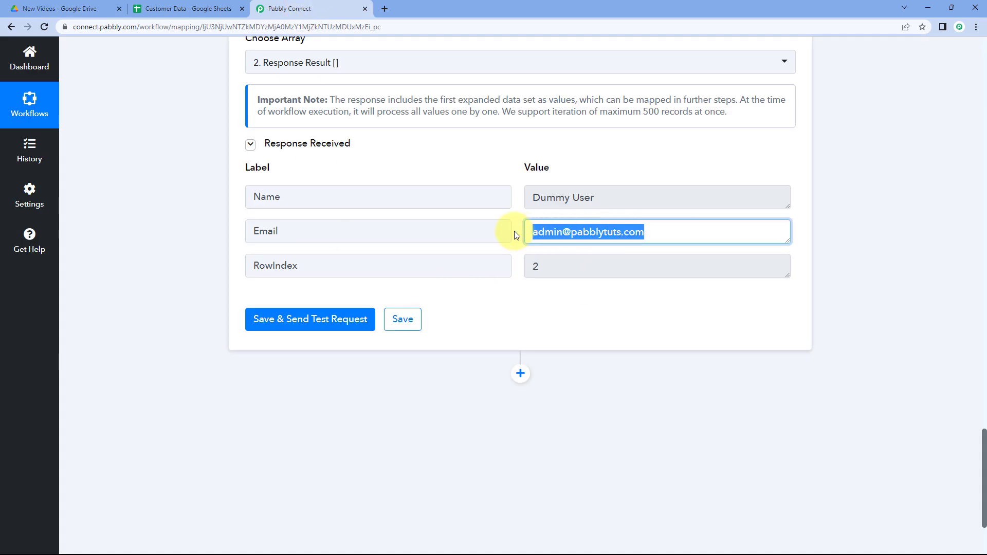
left_click(516, 235)
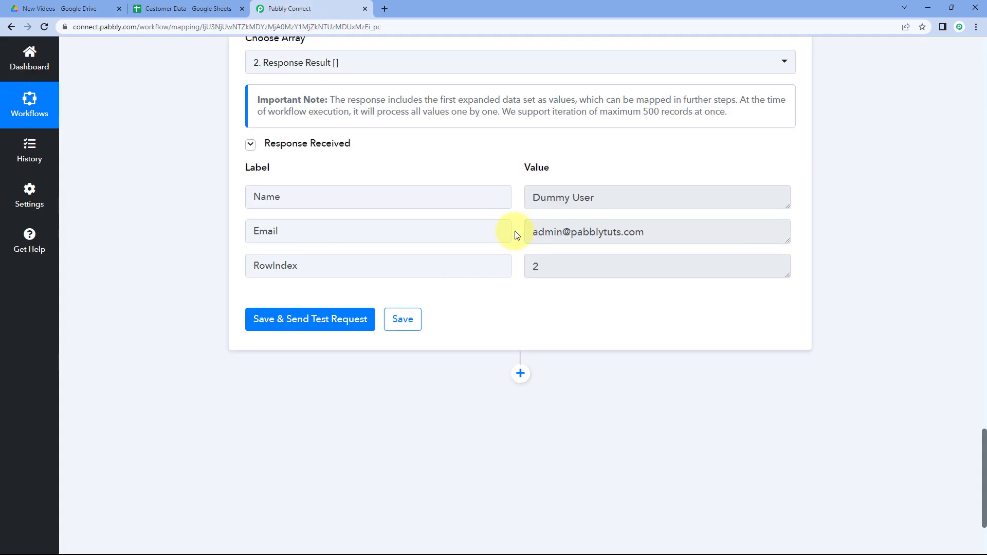
Add a new action step below the Iterator and choose Google Drive as its app.
scroll(516, 235, "down", 3)
left_click(522, 238)
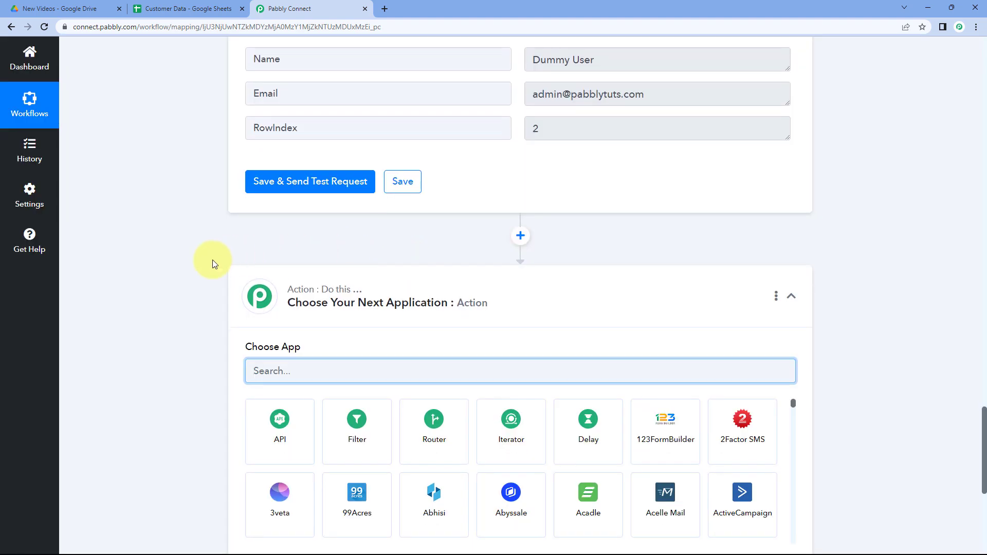
type("Goog")
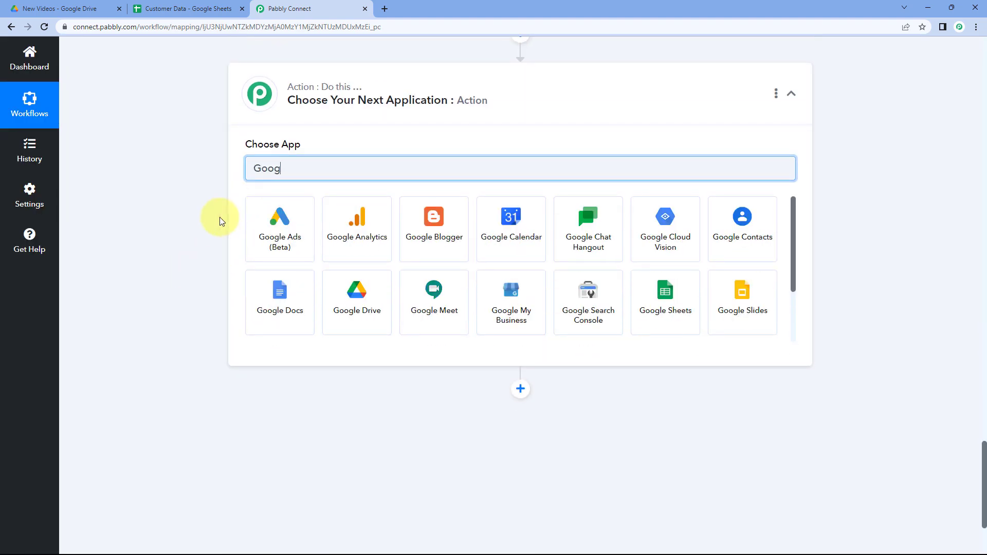
type("le Drive")
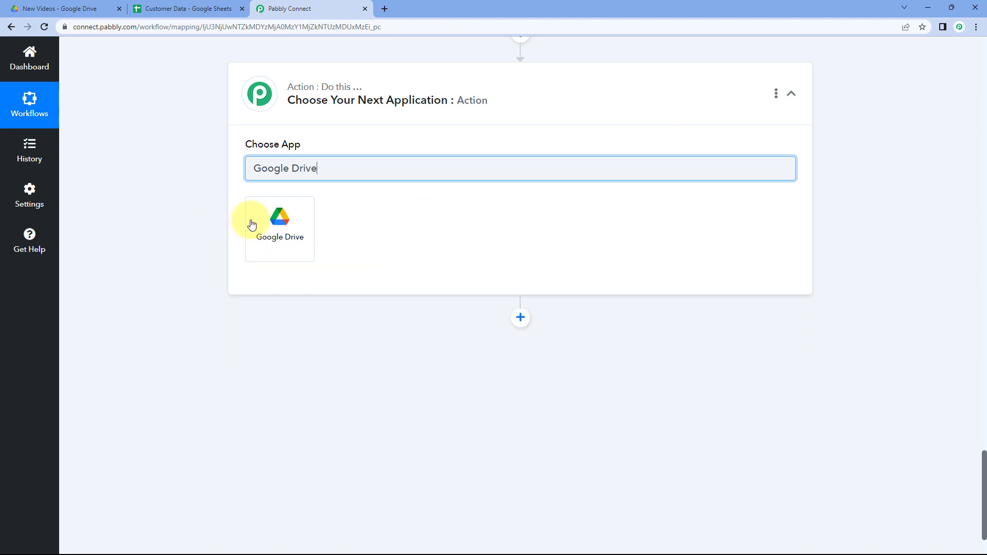
left_click(254, 222)
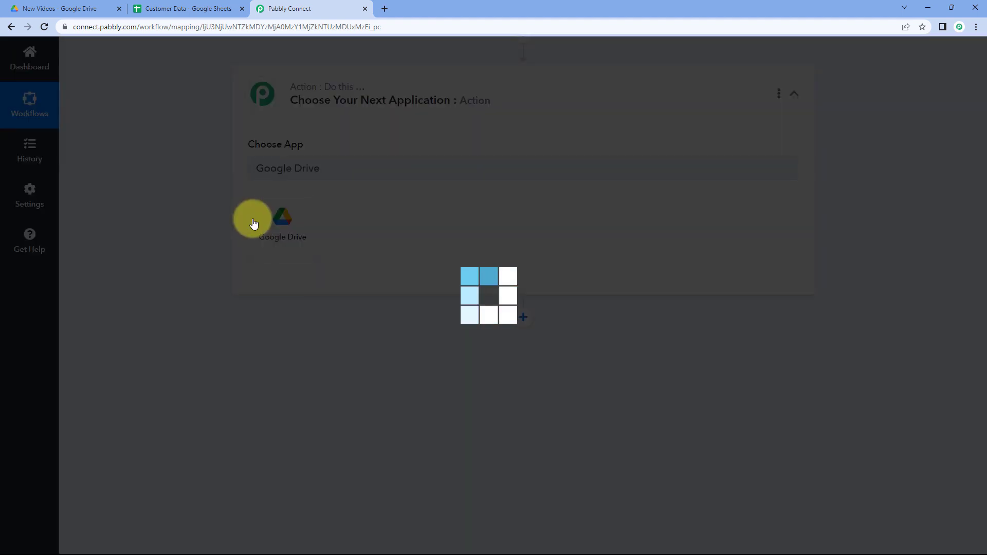
Set the Google Drive action event to Share a File and connect using the existing Google Drive connection.
scroll(262, 164, "down", 1)
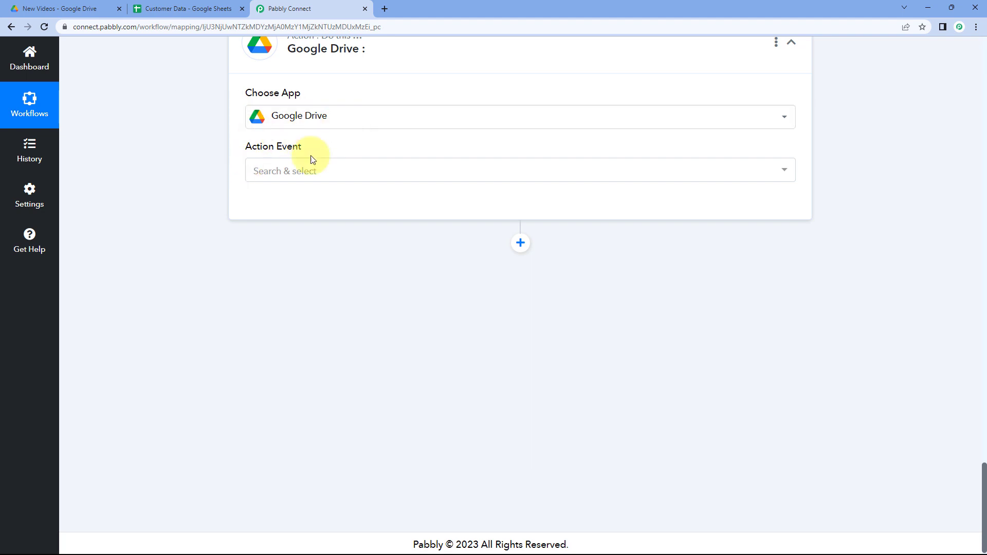
left_click(322, 175)
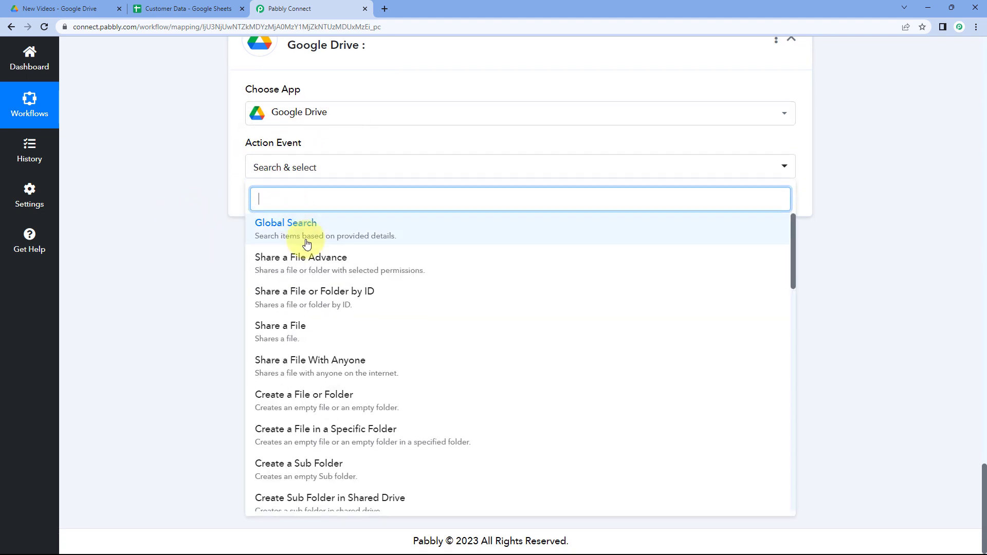
left_click(303, 333)
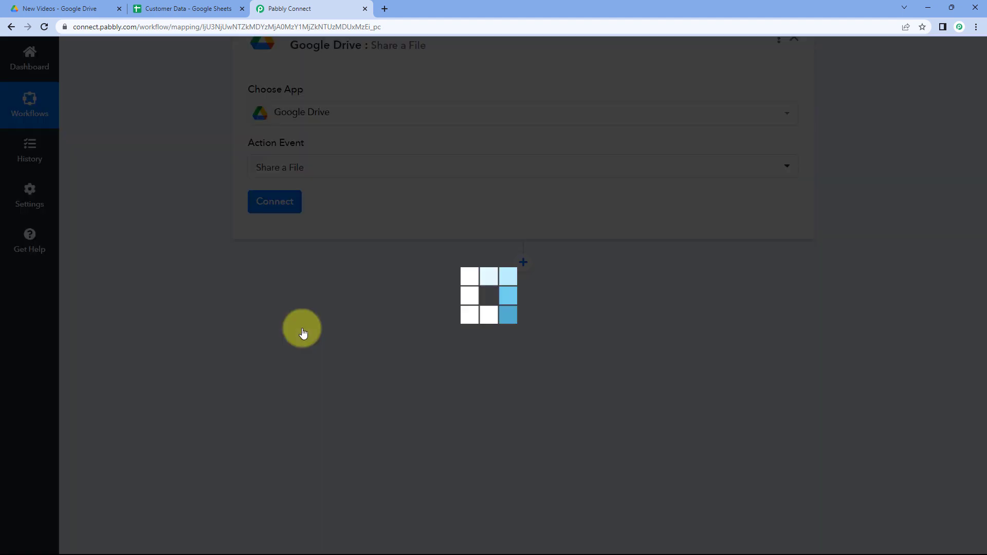
left_click(274, 202)
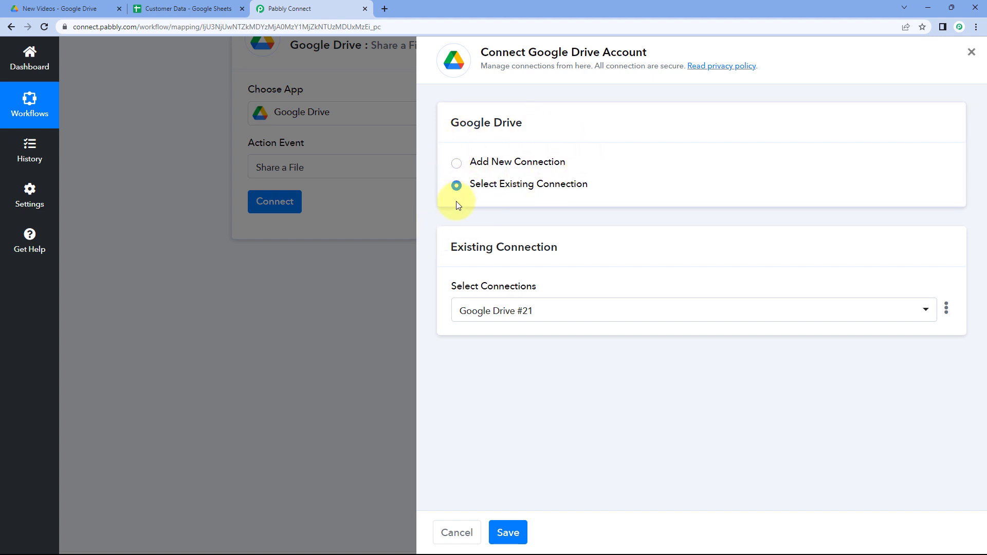
left_click(508, 532)
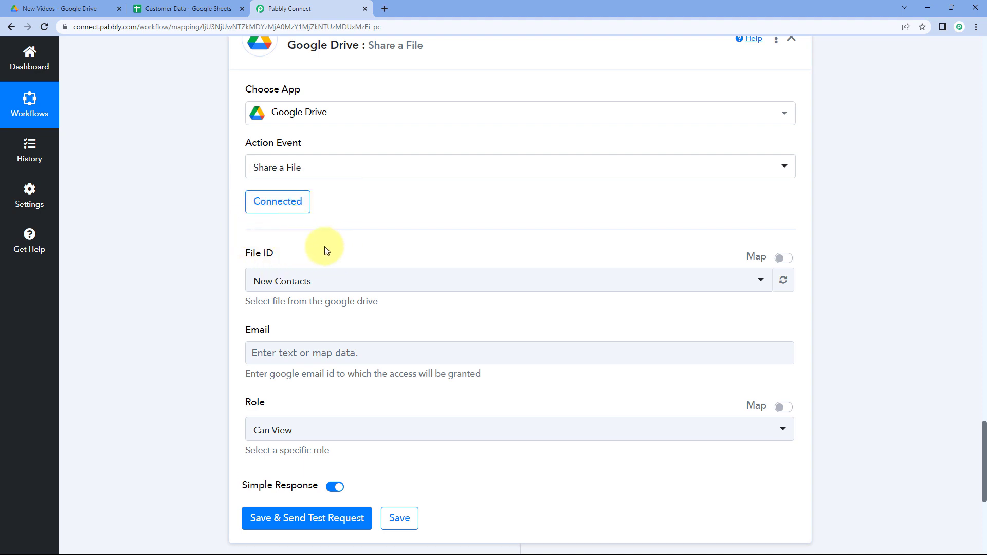
Review the Google Drive trigger's response fields, focusing on the new file's Id.
scroll(410, 240, "up", 3)
scroll(818, 247, "up", 20)
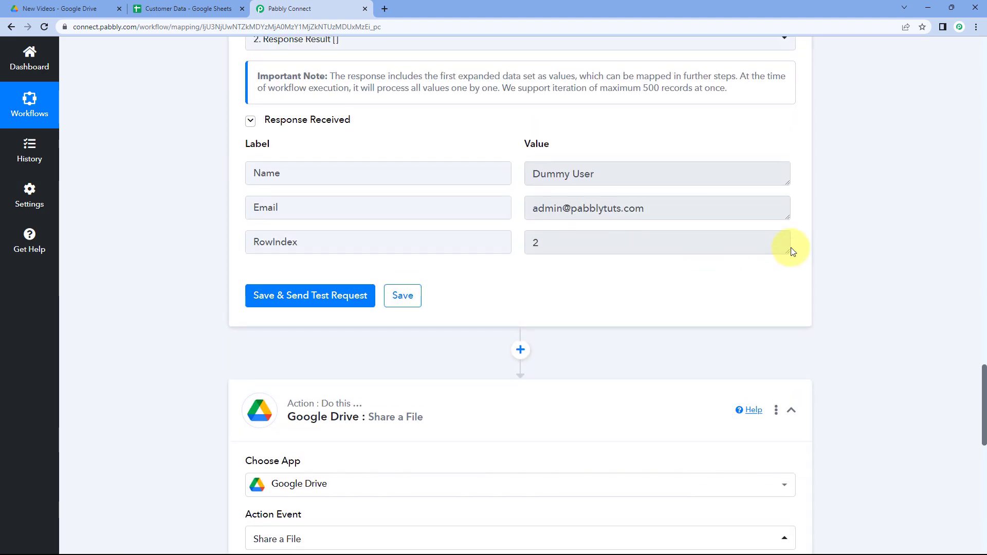
scroll(818, 248, "up", 15)
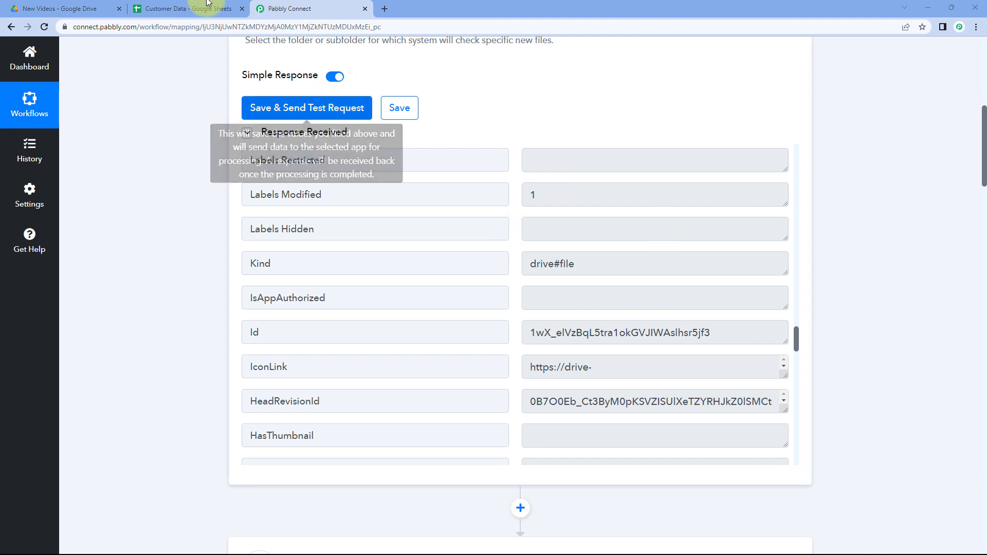
left_click(56, 7)
left_click(323, 5)
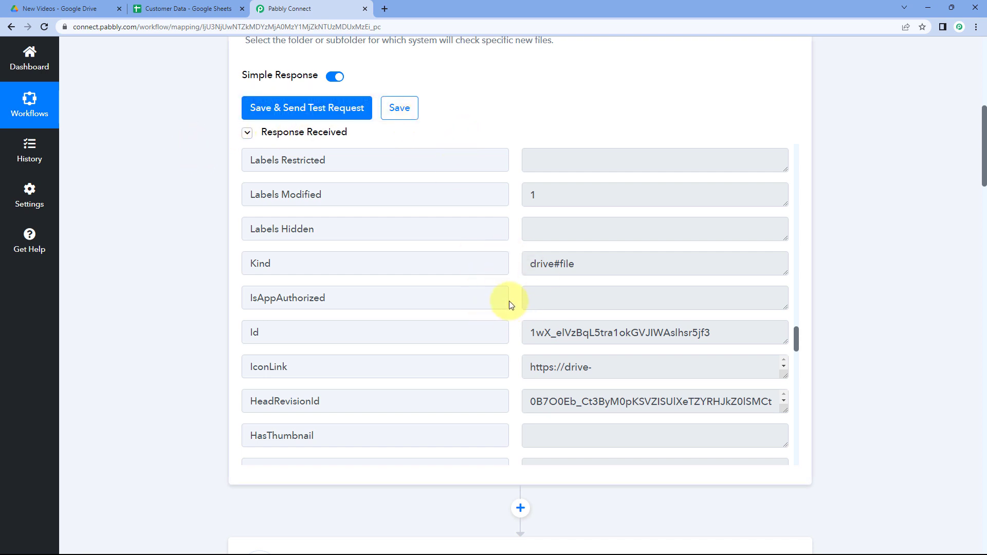
scroll(511, 303, "down", 2)
left_click_drag(527, 231, 710, 228)
left_click(352, 229)
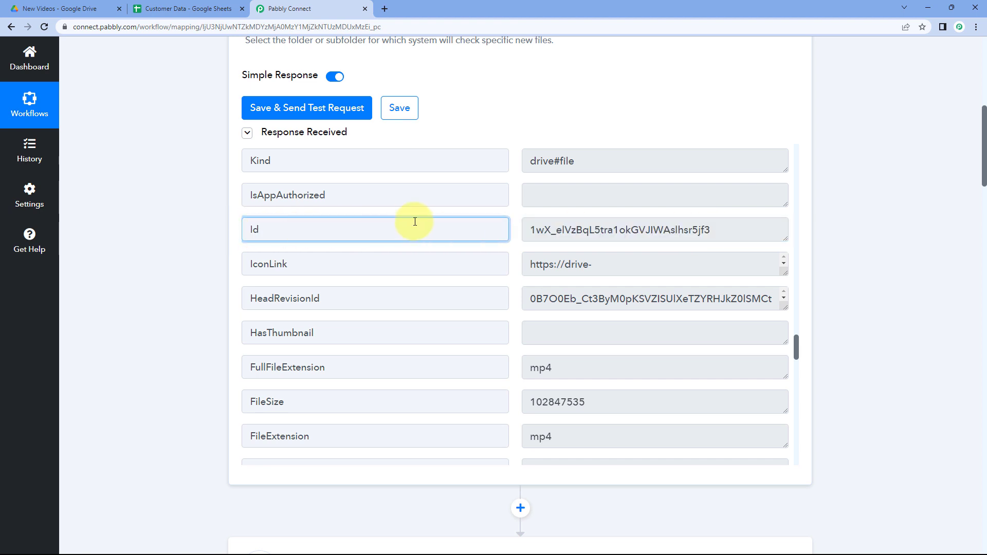
Inspect the trigger's file Id value and browse the file list in the share action's File ID dropdown.
left_click_drag(527, 227, 664, 230)
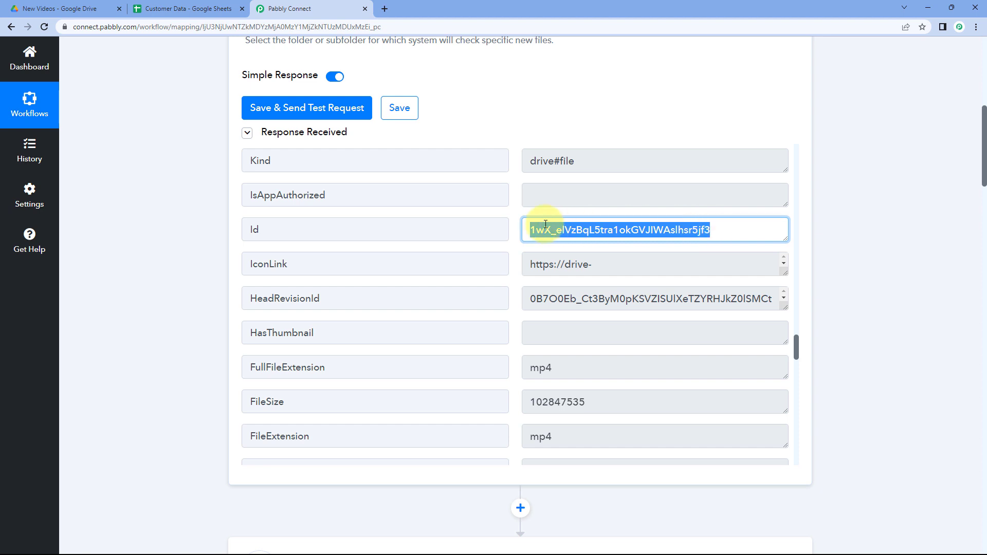
left_click(512, 229)
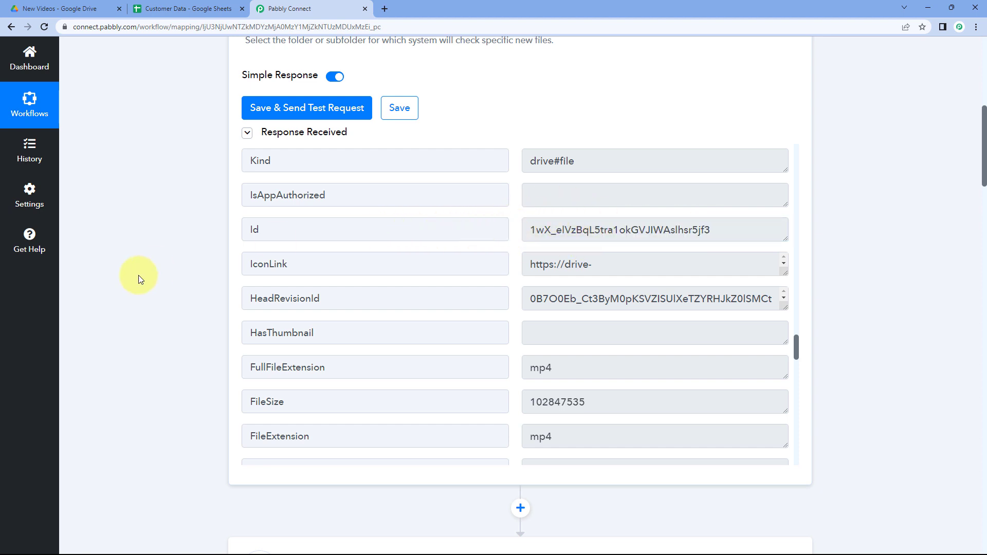
scroll(140, 279, "down", 20)
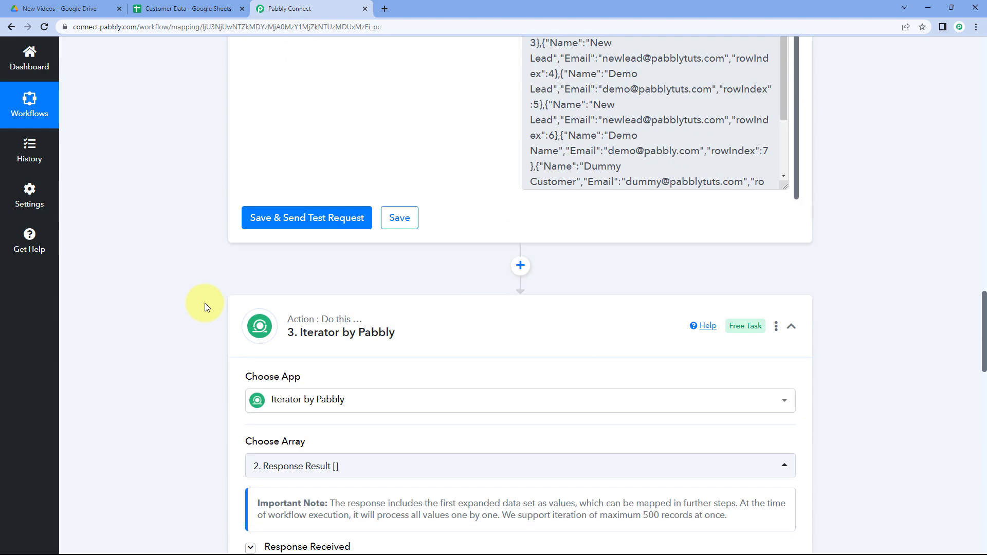
scroll(205, 303, "down", 15)
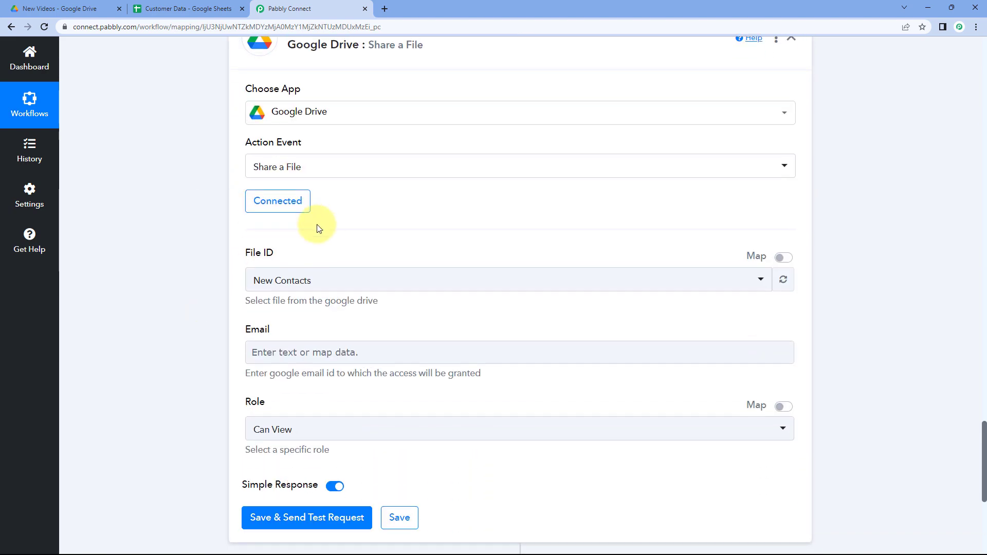
scroll(288, 175, "down", 2)
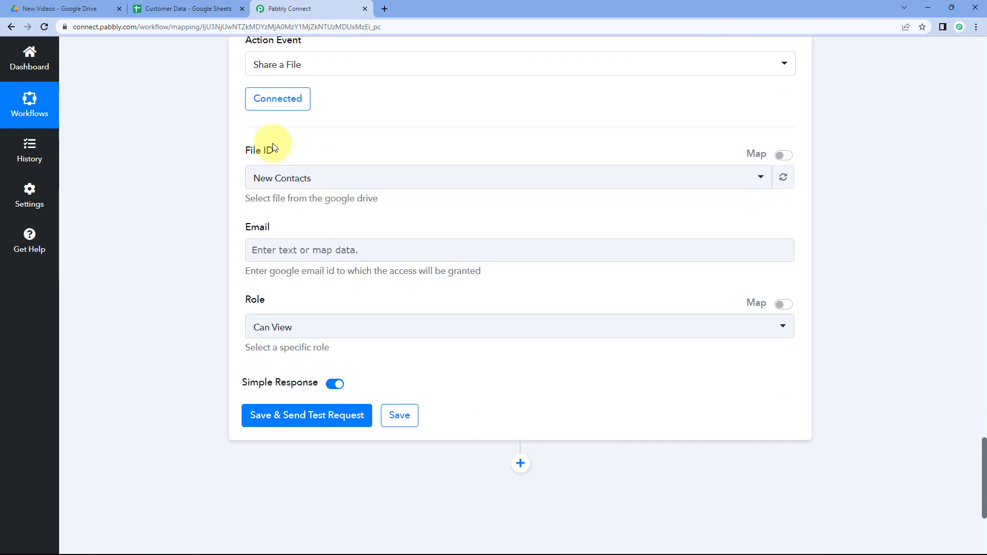
left_click(358, 175)
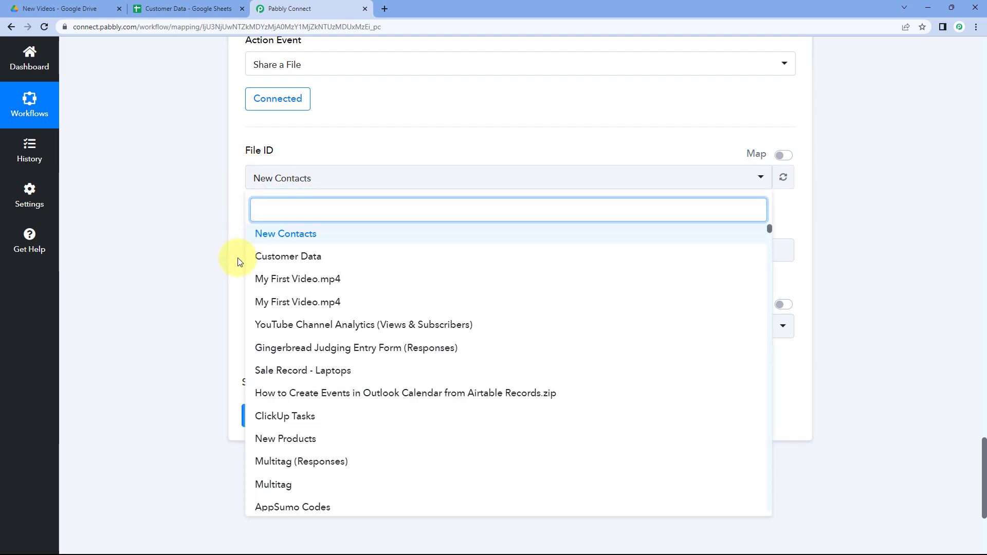
scroll(273, 287, "down", 1)
scroll(272, 286, "down", 10)
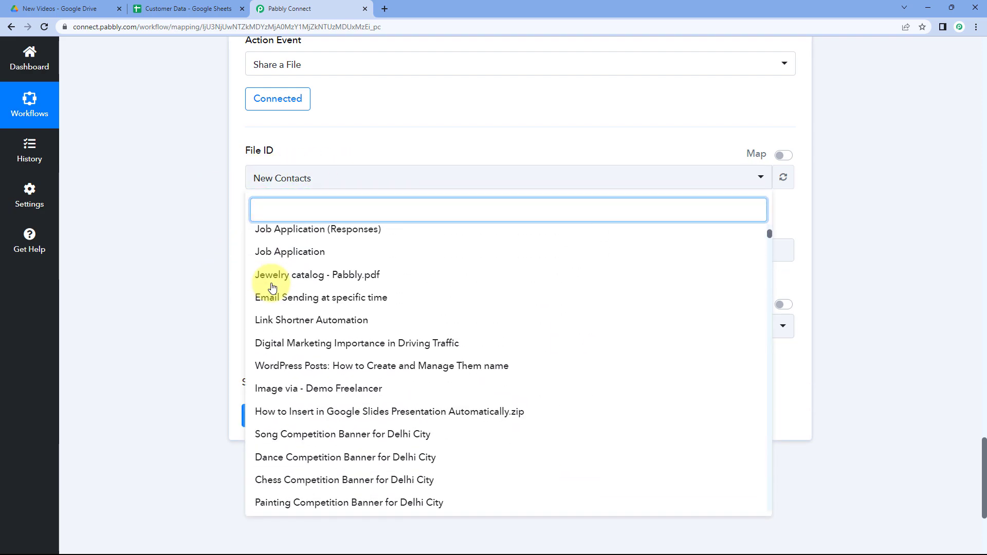
scroll(272, 287, "up", 5)
scroll(273, 286, "up", 3)
left_click(351, 156)
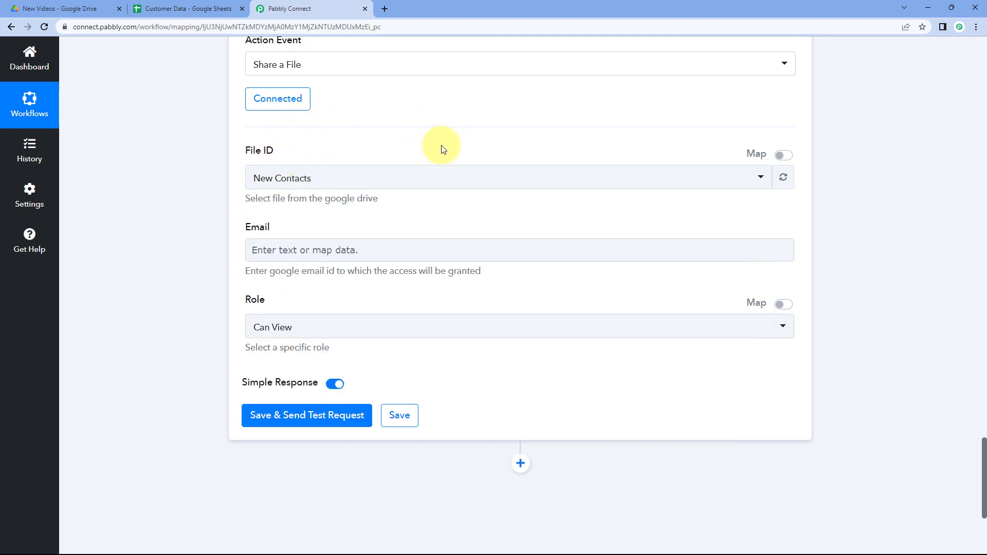
Switch File ID to mapping mode, clear its value, and map it to the Google Drive trigger's Id field.
left_click(781, 160)
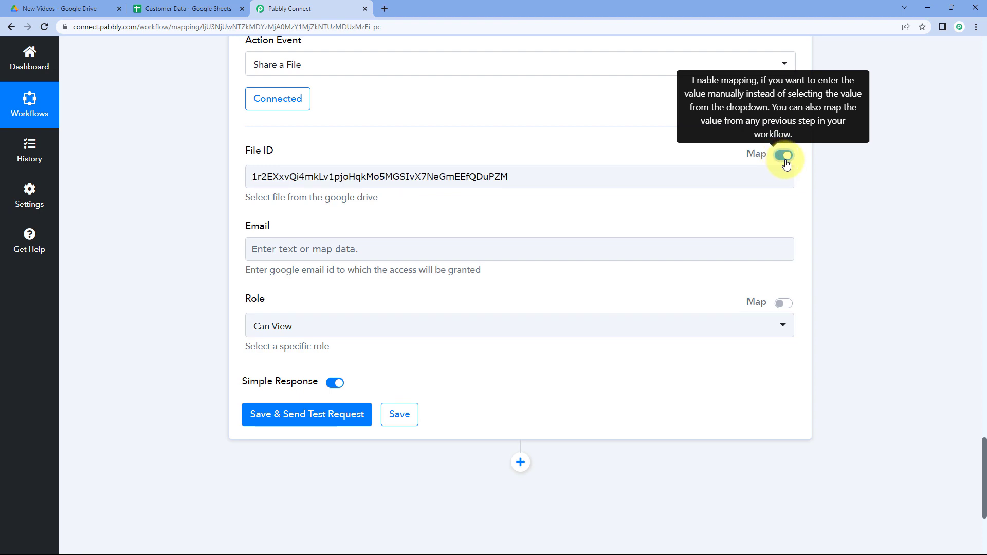
left_click_drag(560, 176, 215, 189)
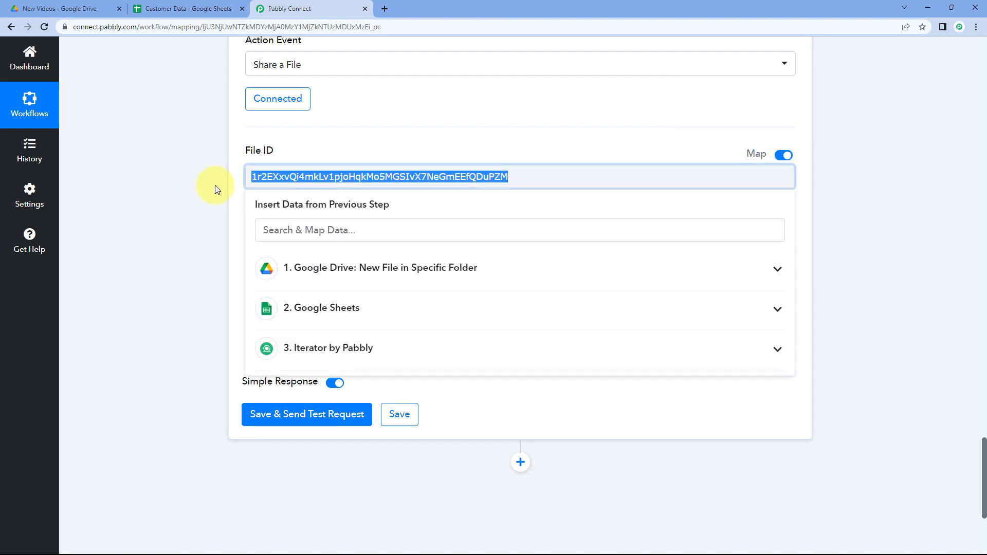
key("BackSpace")
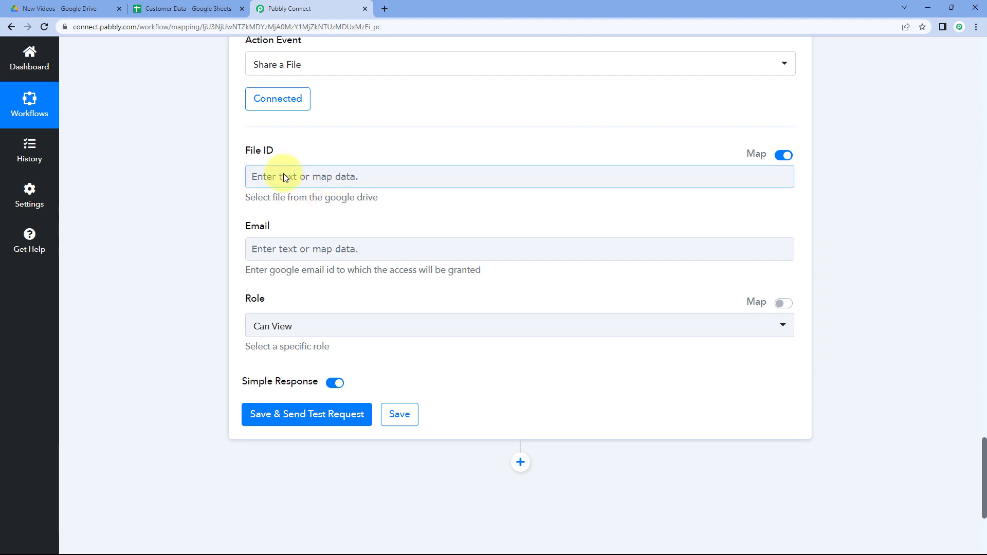
left_click(284, 177)
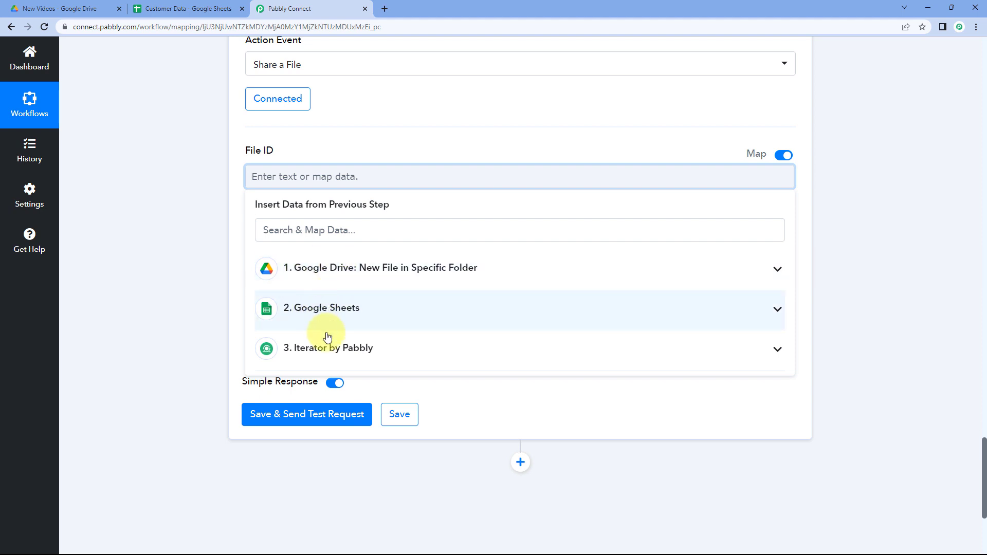
left_click(342, 348)
left_click(342, 309)
left_click(351, 277)
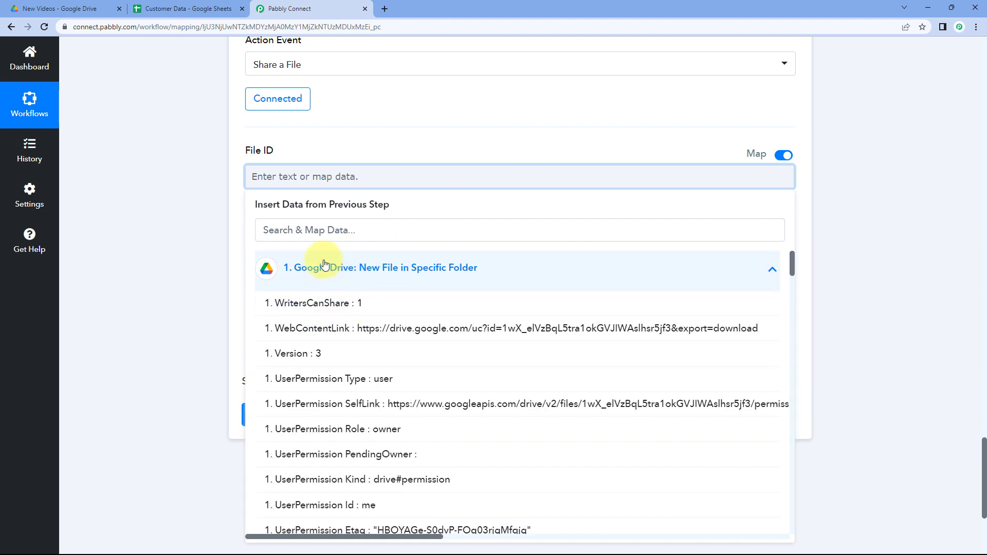
scroll(355, 314, "down", 4)
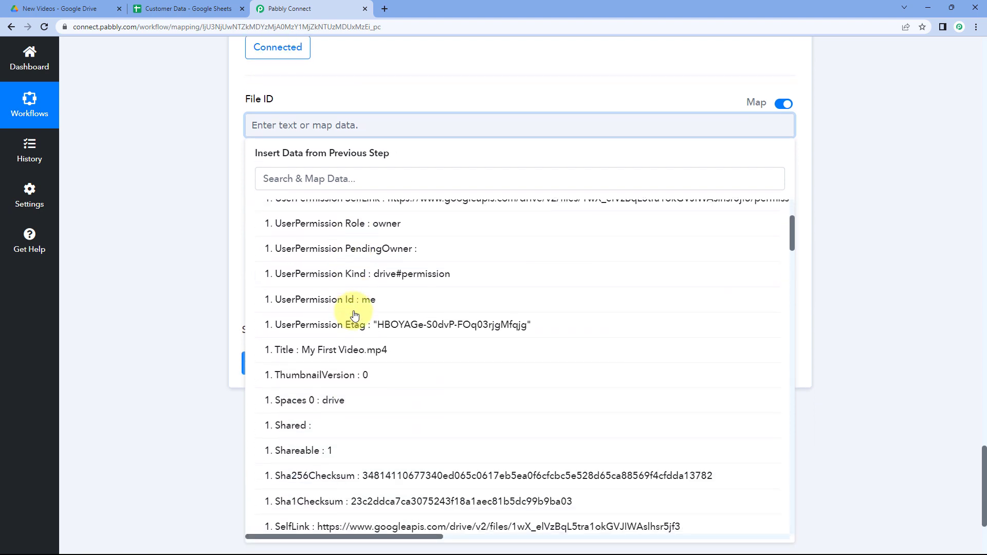
scroll(355, 314, "down", 6)
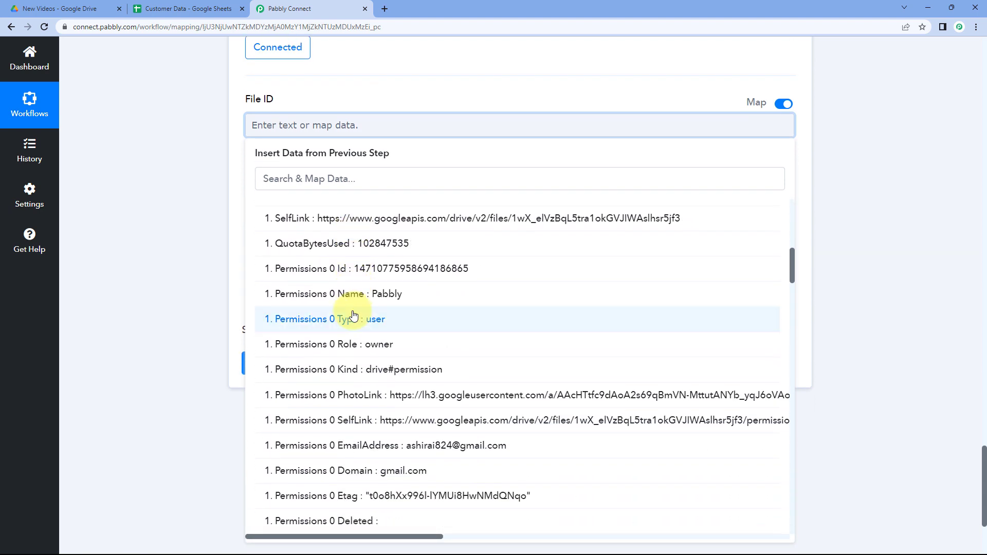
scroll(353, 314, "down", 7)
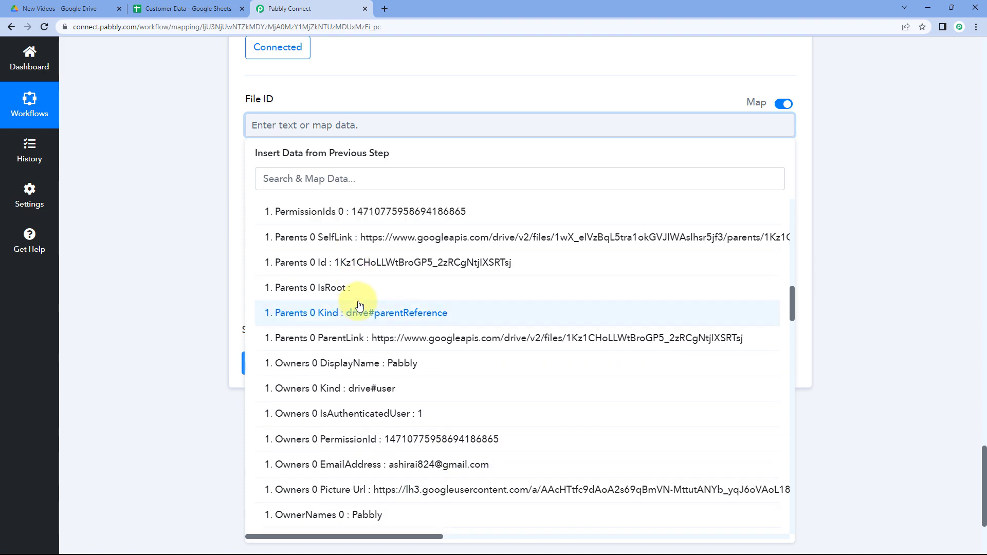
scroll(360, 305, "down", 6)
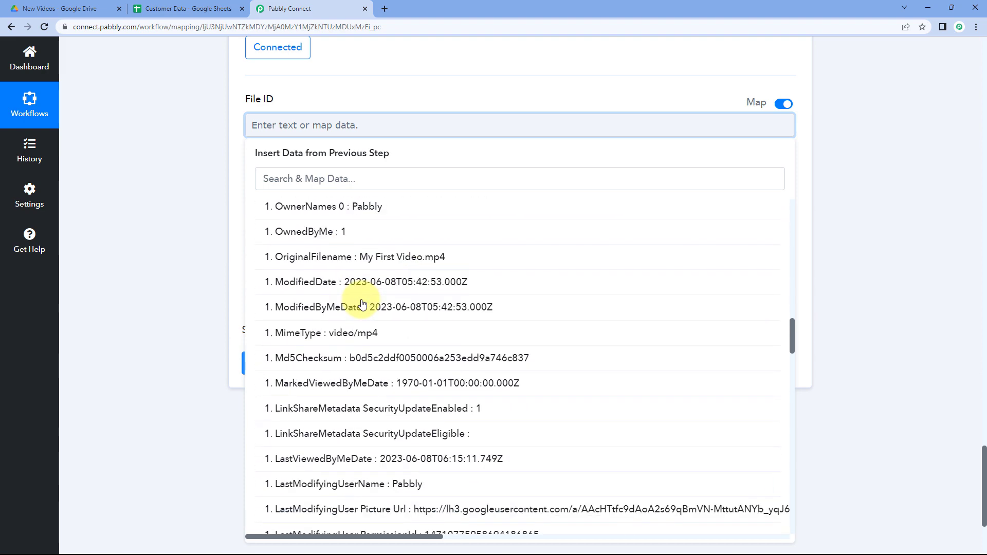
scroll(362, 304, "down", 11)
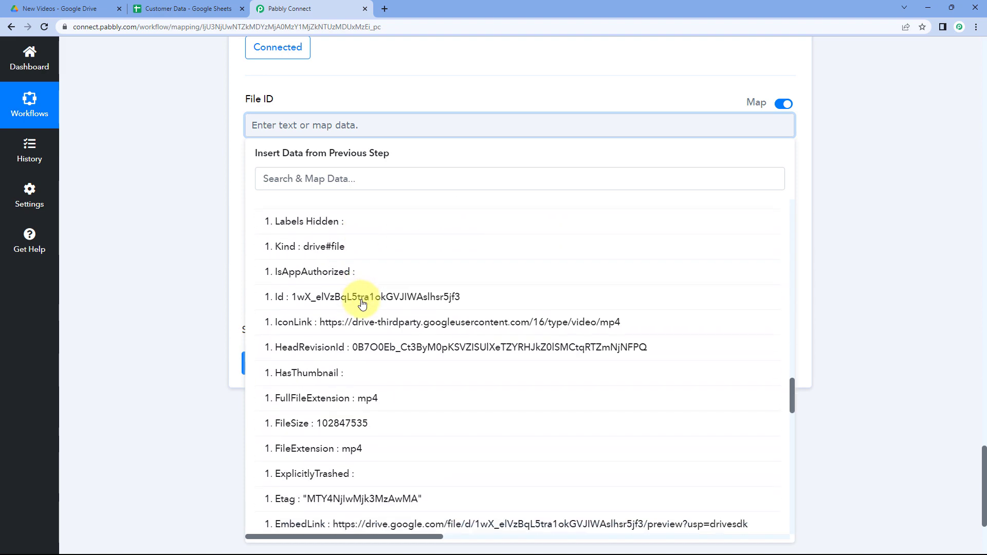
scroll(361, 304, "down", 1)
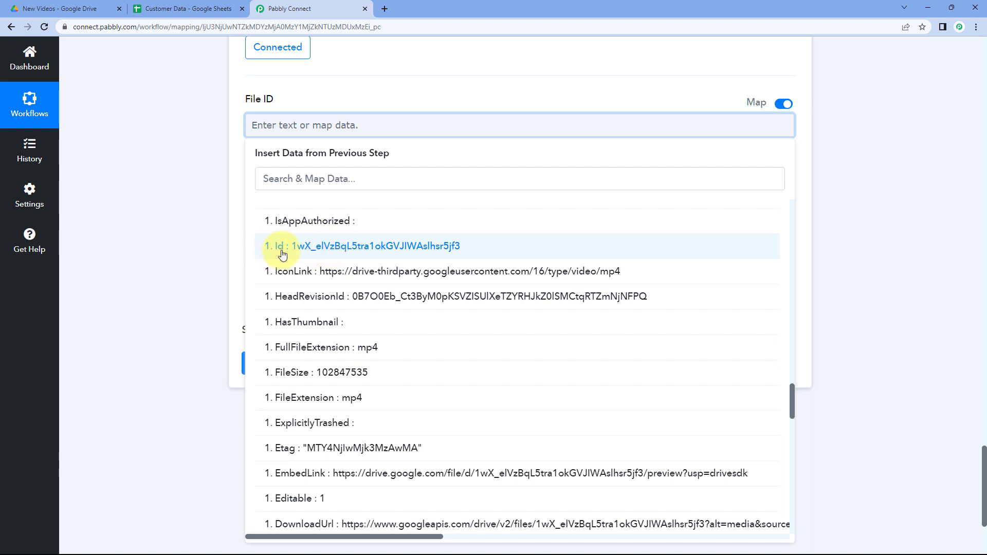
left_click(287, 248)
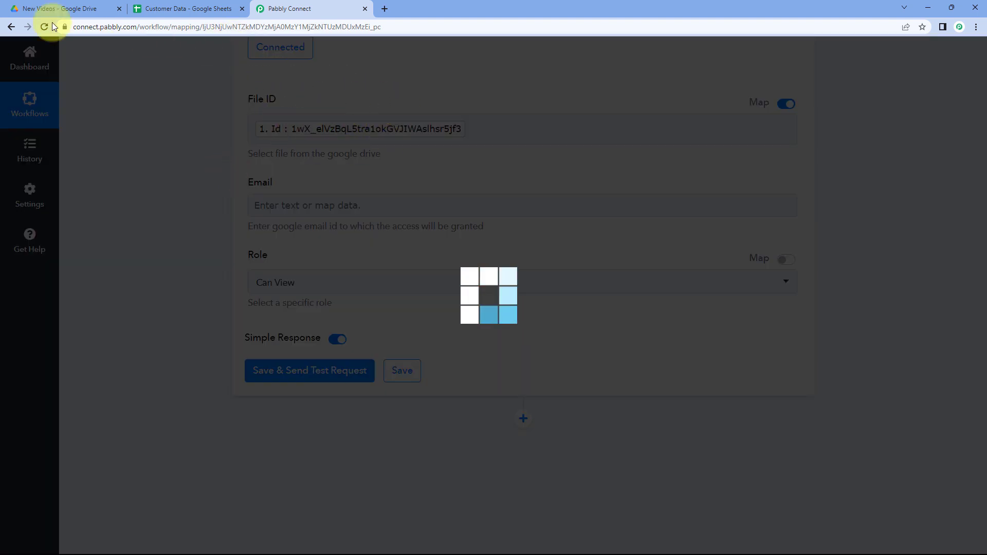
Compare the New Videos folder and Customer Data sheet tabs with the Iterator's Email output value.
left_click(94, 9)
left_click(319, 9)
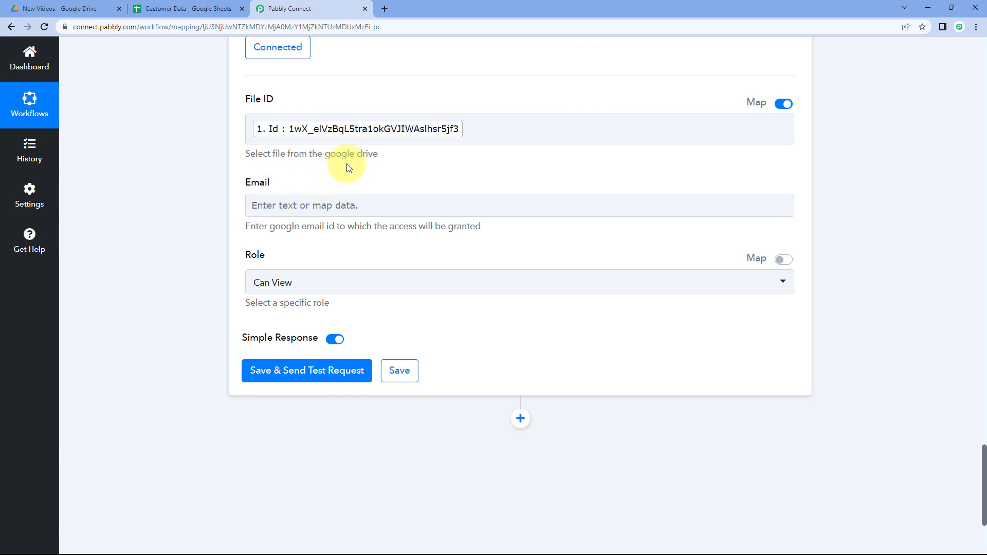
left_click(58, 8)
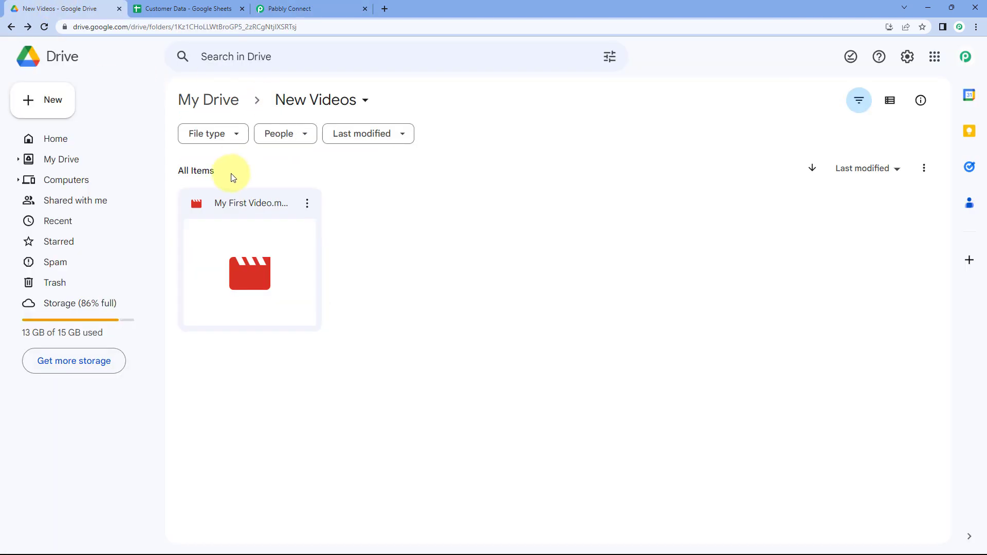
left_click(286, 7)
left_click(220, 7)
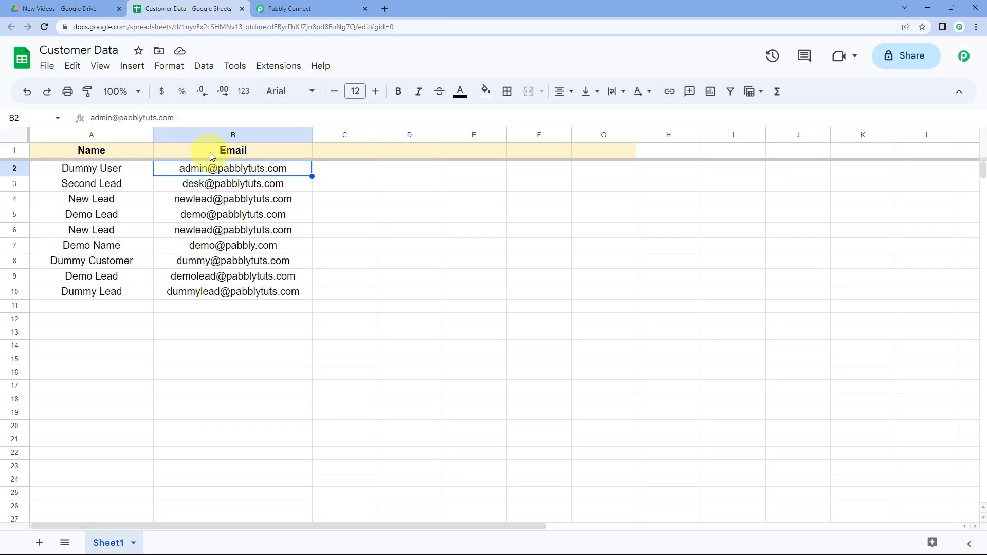
left_click(287, 7)
scroll(229, 160, "up", 3)
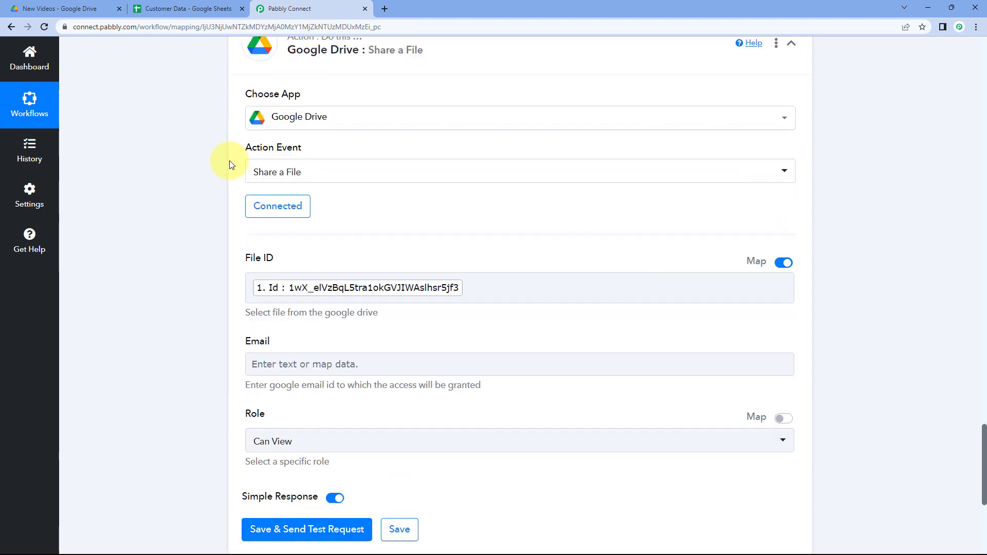
scroll(230, 165, "up", 8)
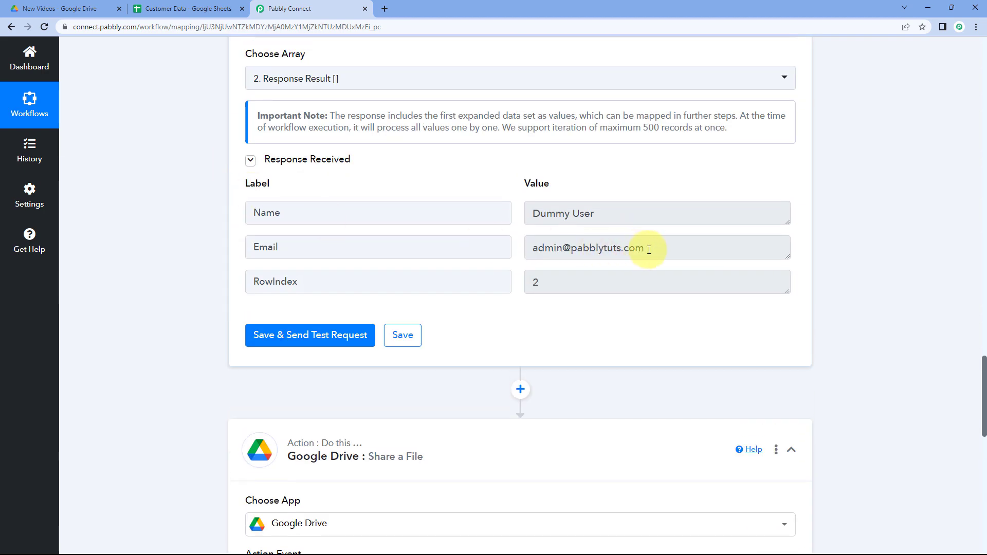
left_click_drag(649, 250, 533, 250)
left_click(521, 249)
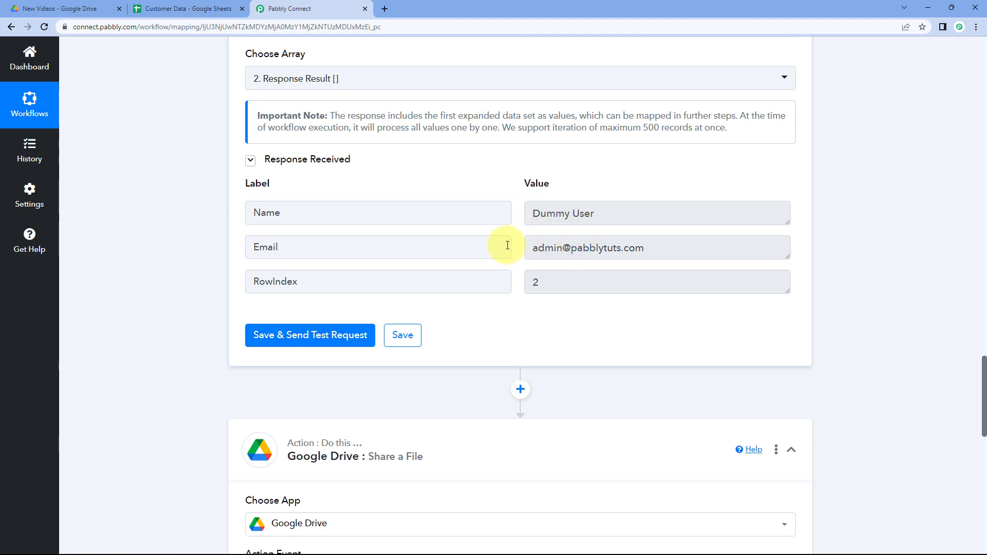
left_click_drag(663, 251, 521, 250)
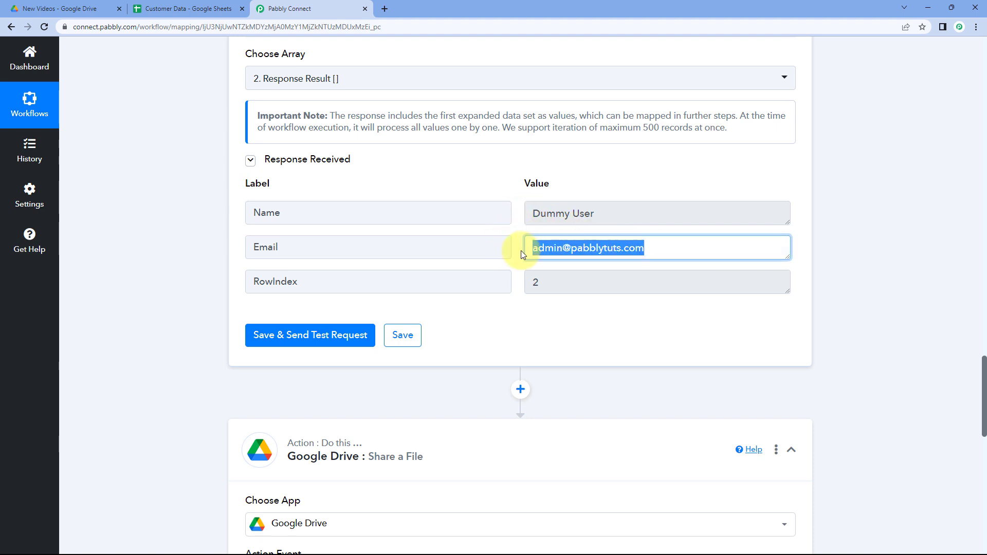
left_click(521, 249)
Map the share action's Email field to the Iterator's Email value.
scroll(514, 247, "down", 5)
scroll(503, 242, "down", 6)
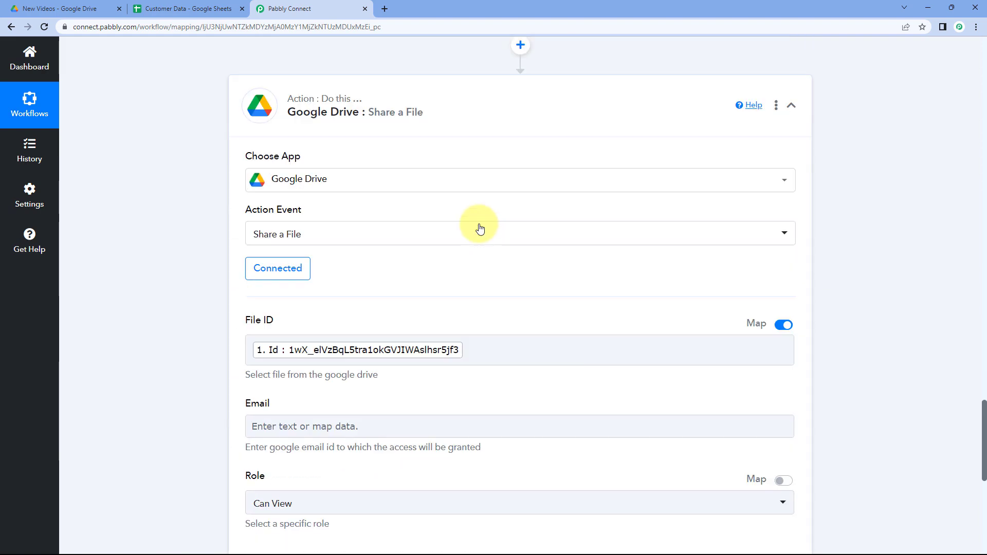
left_click(283, 204)
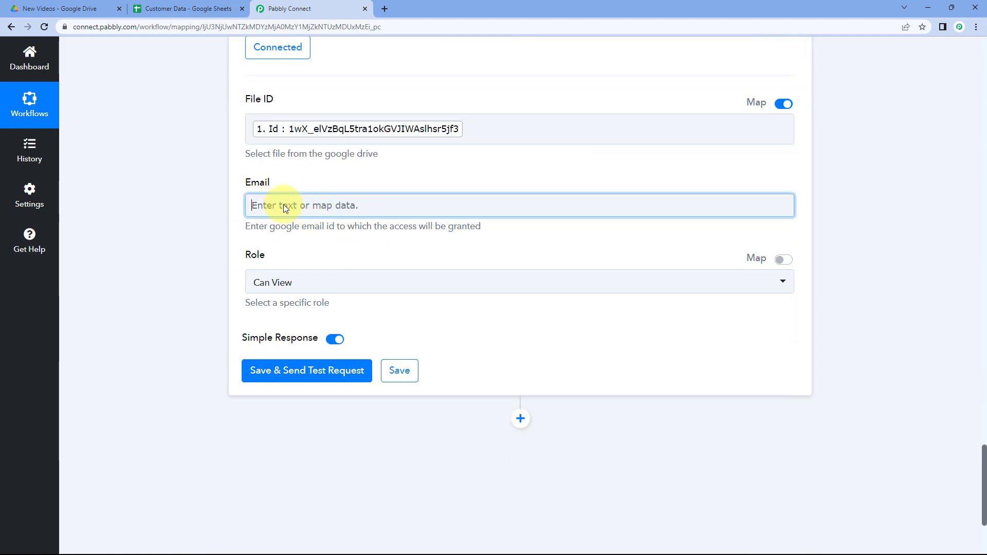
scroll(208, 212, "down", 1)
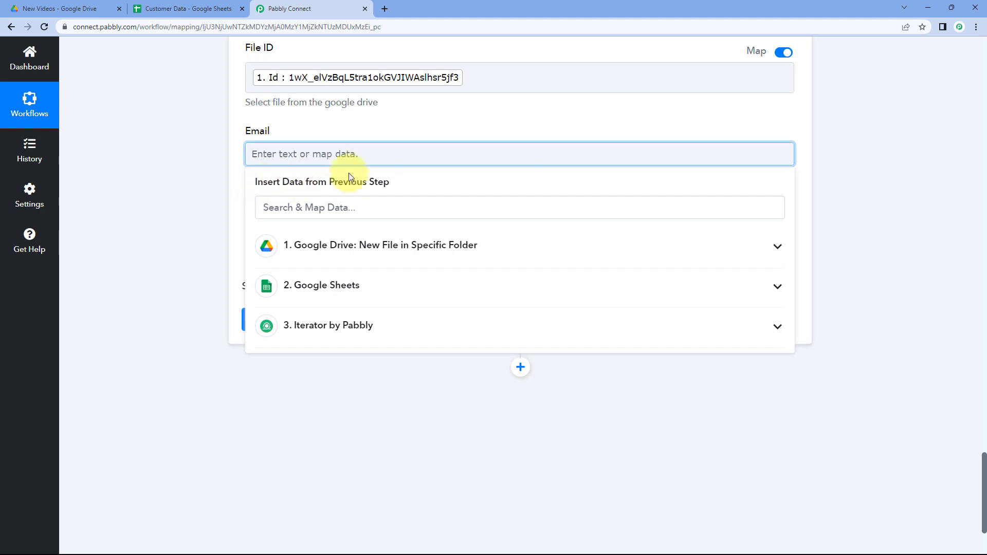
left_click(381, 322)
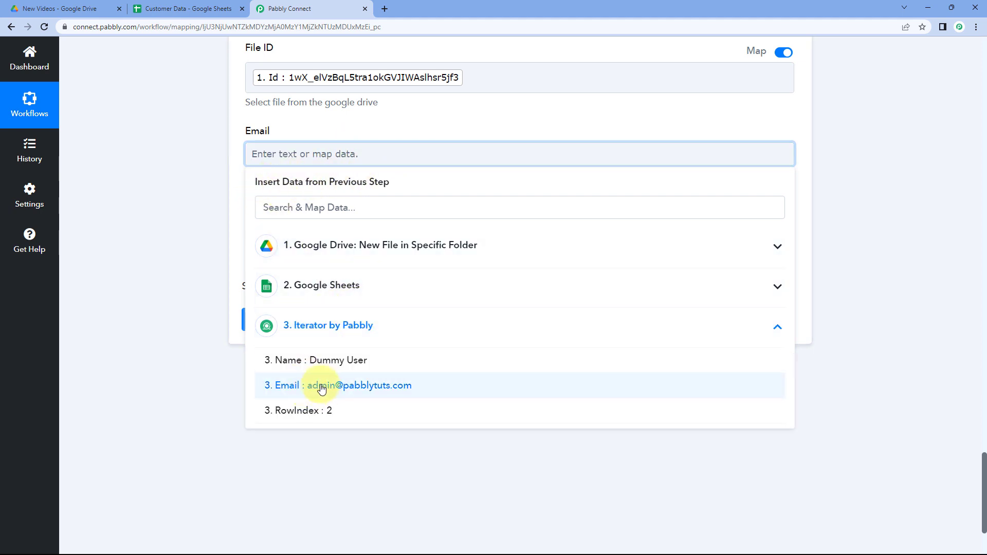
left_click(300, 384)
left_click(226, 220)
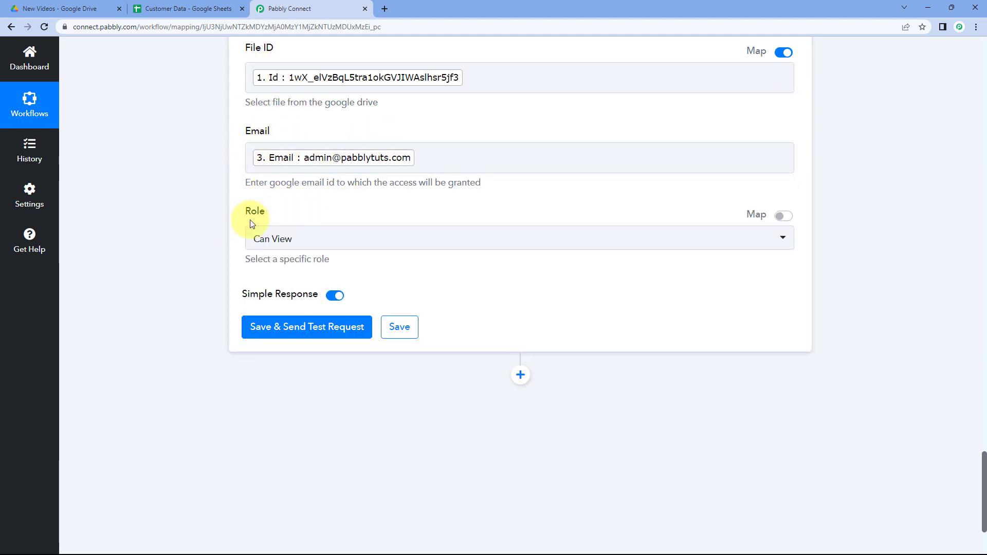
Keep the share action's Role as Can View, then save and send a test request.
left_click(334, 240)
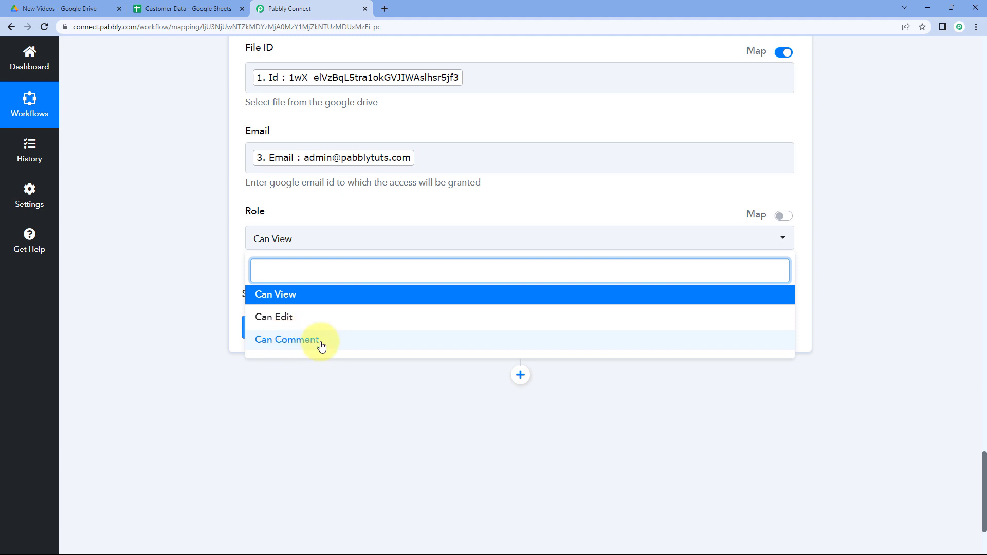
left_click(291, 300)
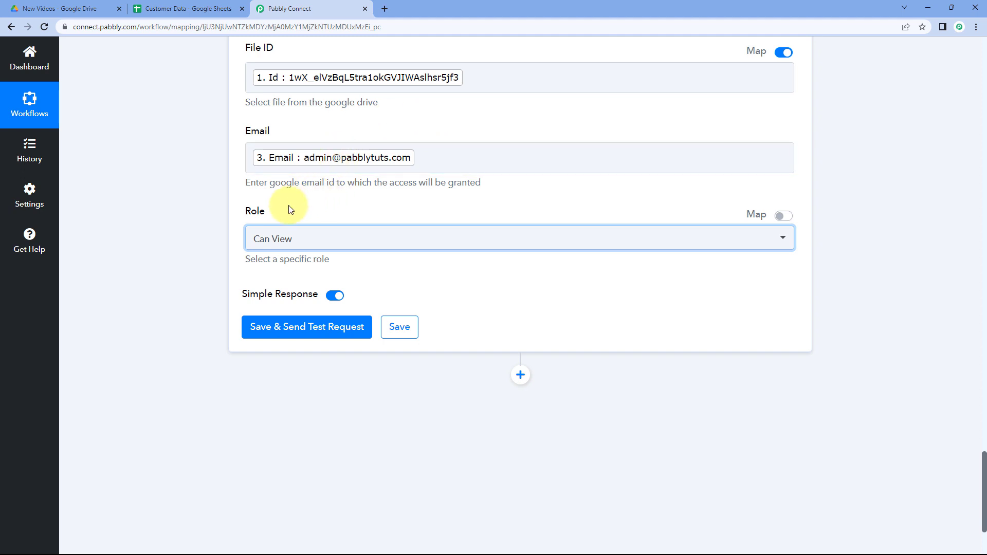
left_click(332, 205)
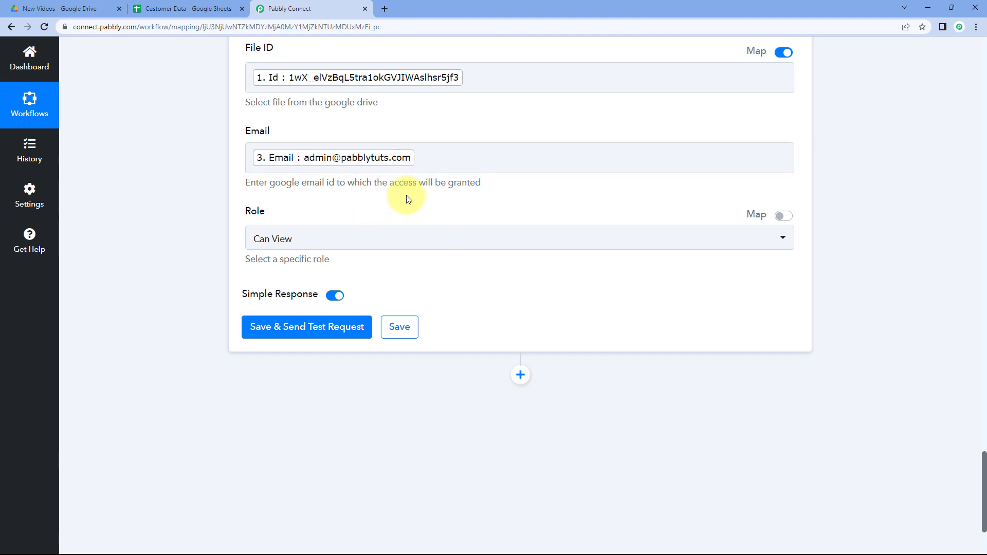
left_click(312, 241)
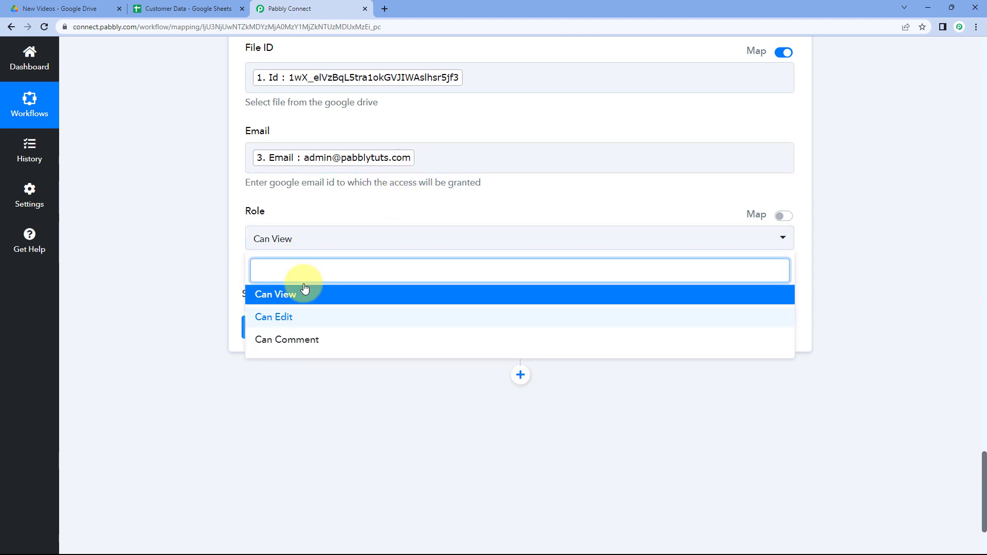
left_click(337, 217)
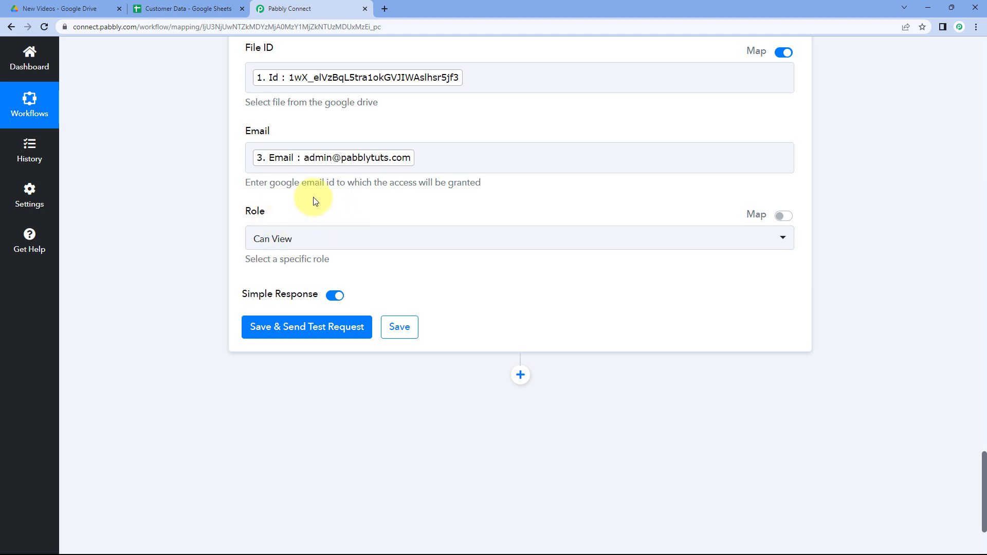
scroll(316, 203, "down", 1)
left_click(308, 277)
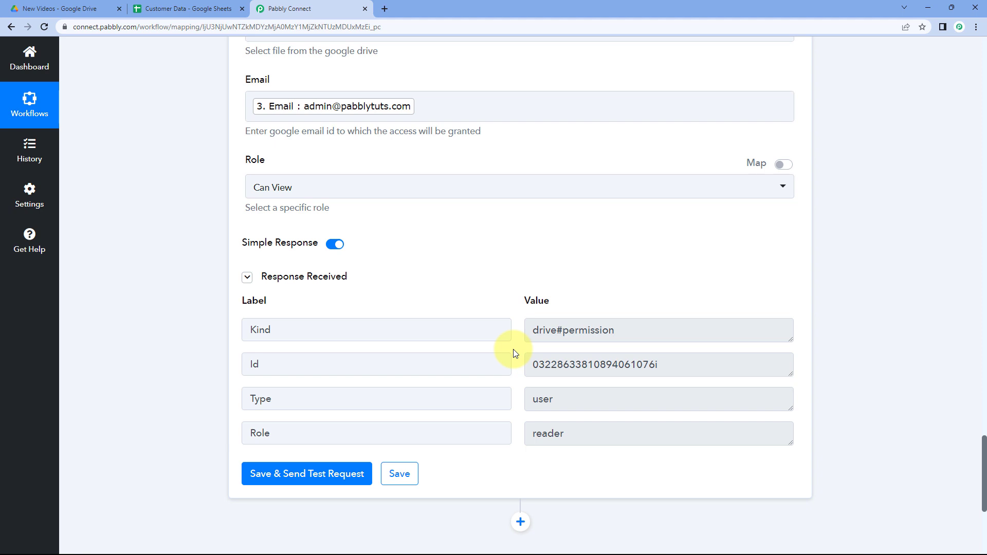
Compare the share action's settings with the New Videos folder and Customer Data sheet tabs.
scroll(451, 286, "up", 4)
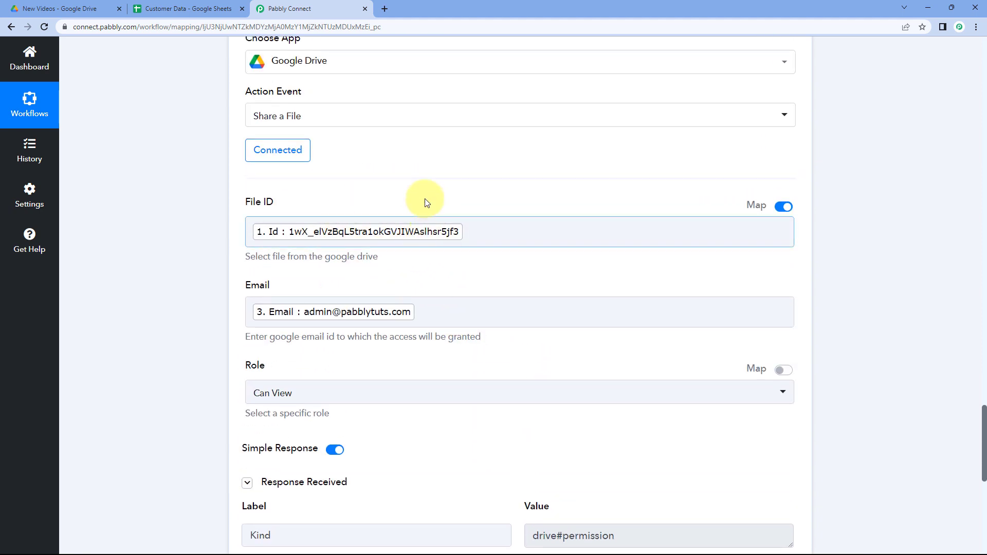
left_click(92, 9)
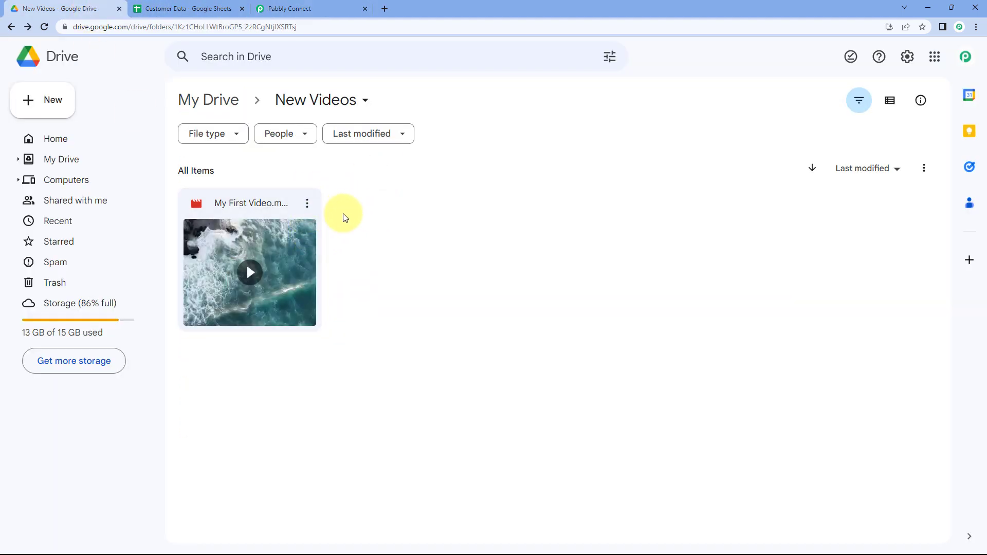
left_click(326, 9)
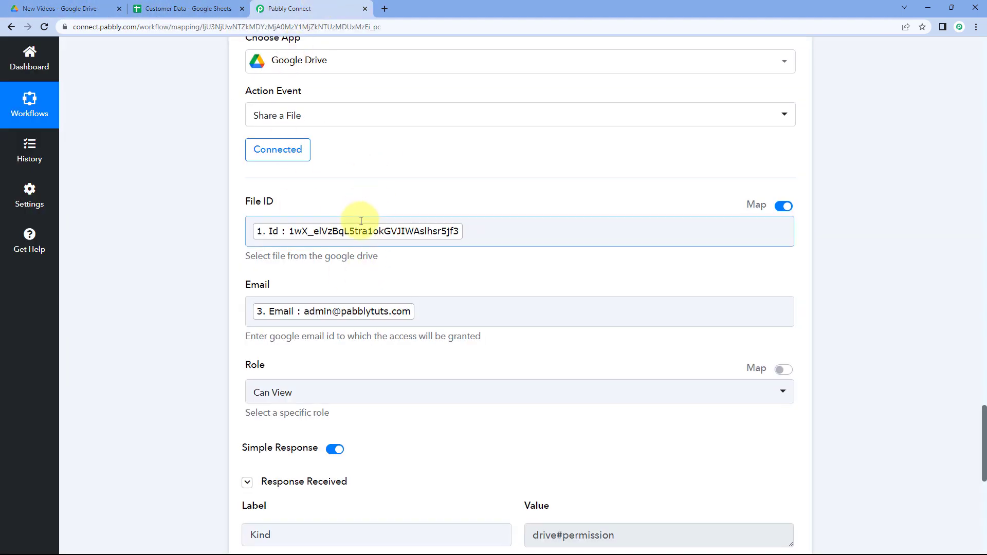
scroll(361, 221, "down", 1)
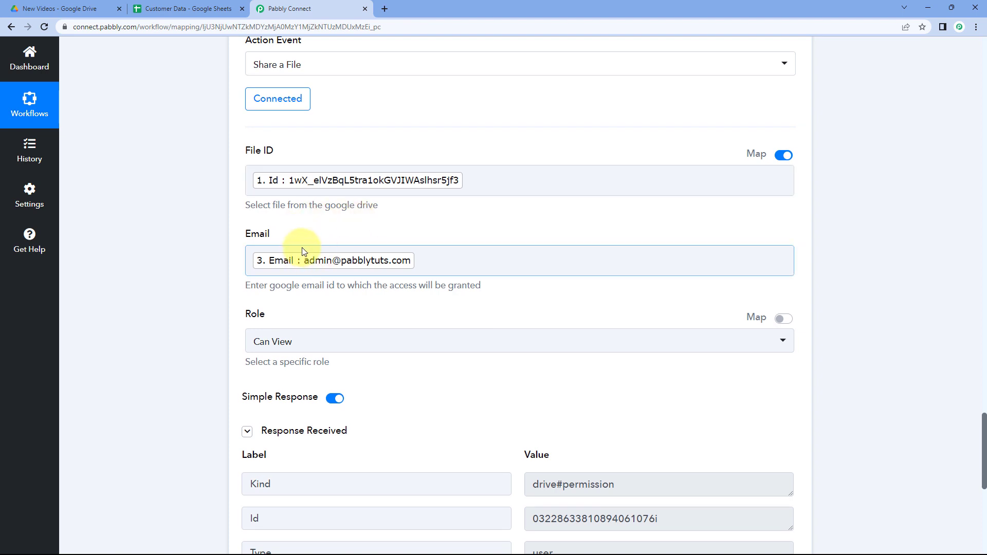
left_click(174, 8)
left_click(316, 6)
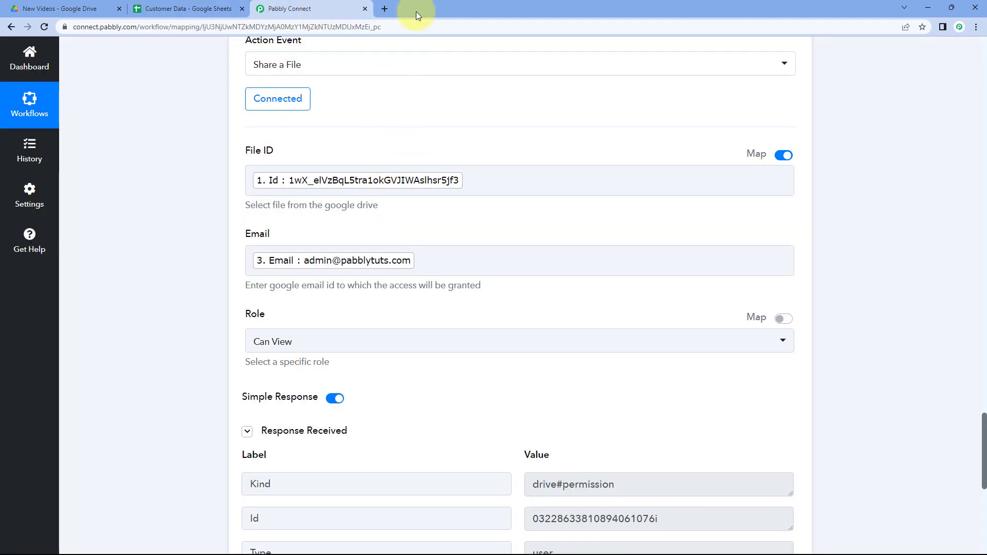
Open Gmail in a new tab, open the shared-item notification for My First Video.mp4, and open the shared video.
left_click(384, 9)
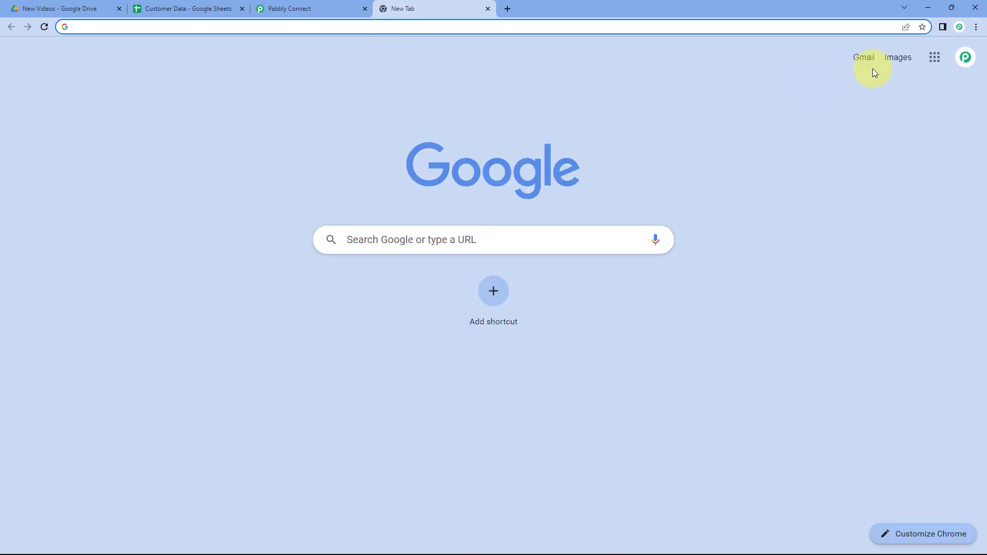
left_click(865, 59)
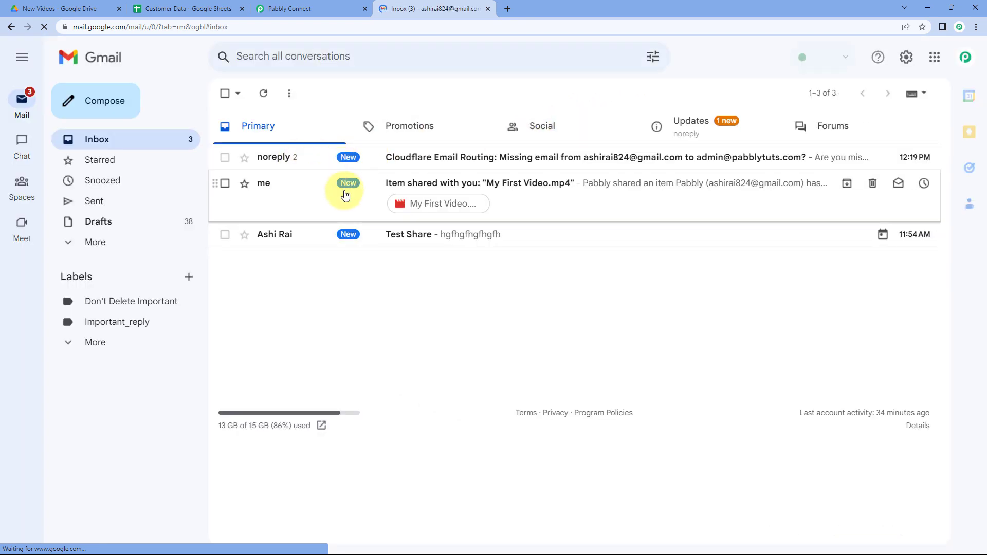
left_click(345, 196)
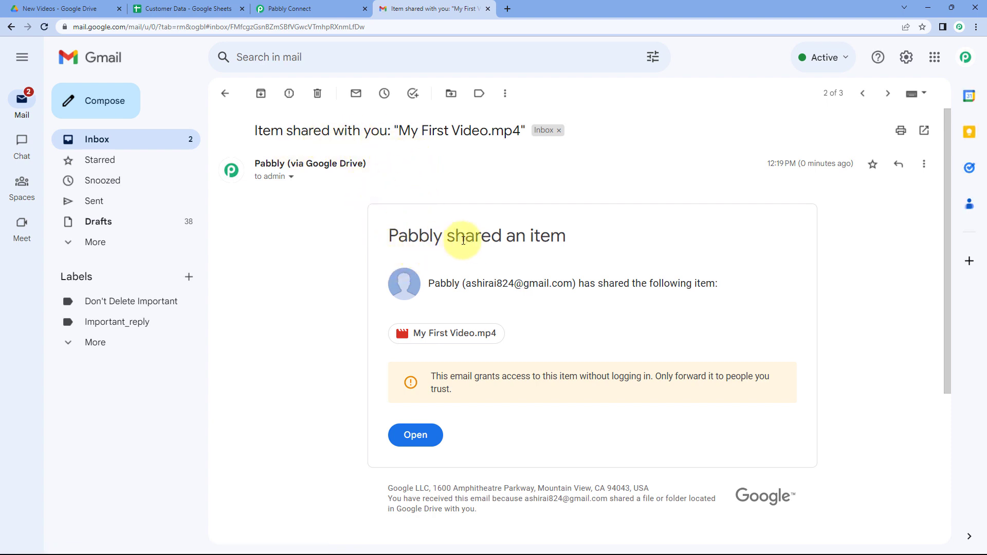
left_click(420, 436)
left_click(93, 9)
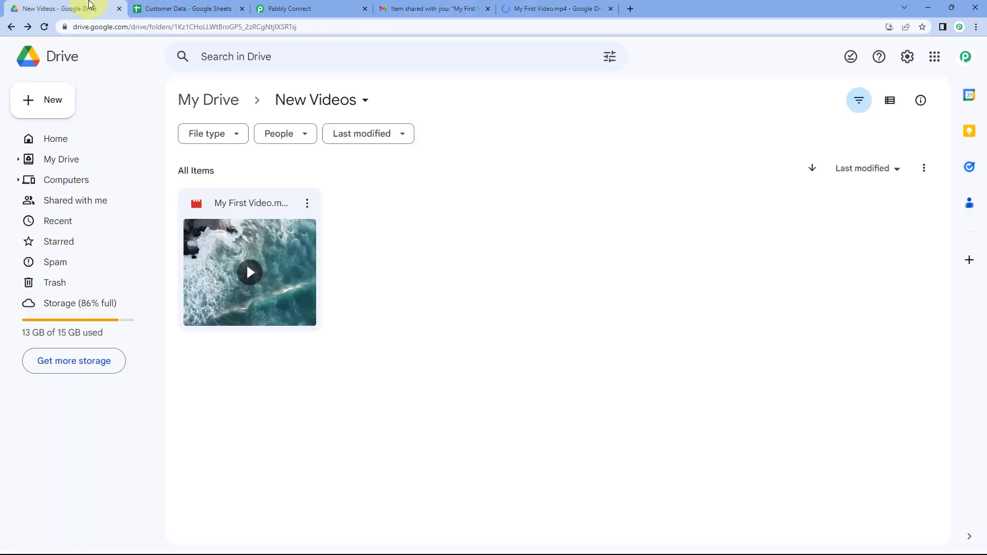
left_click(580, 6)
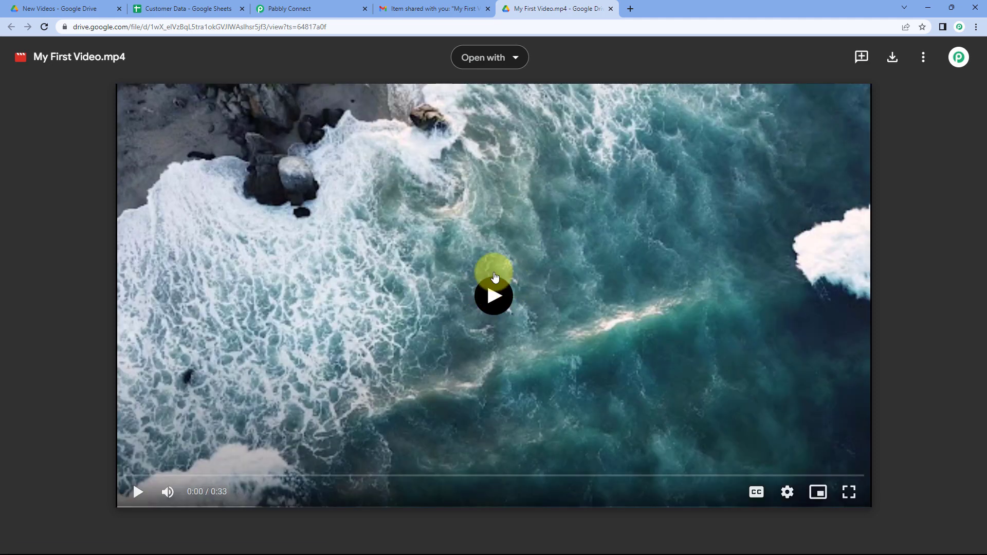
left_click(346, 5)
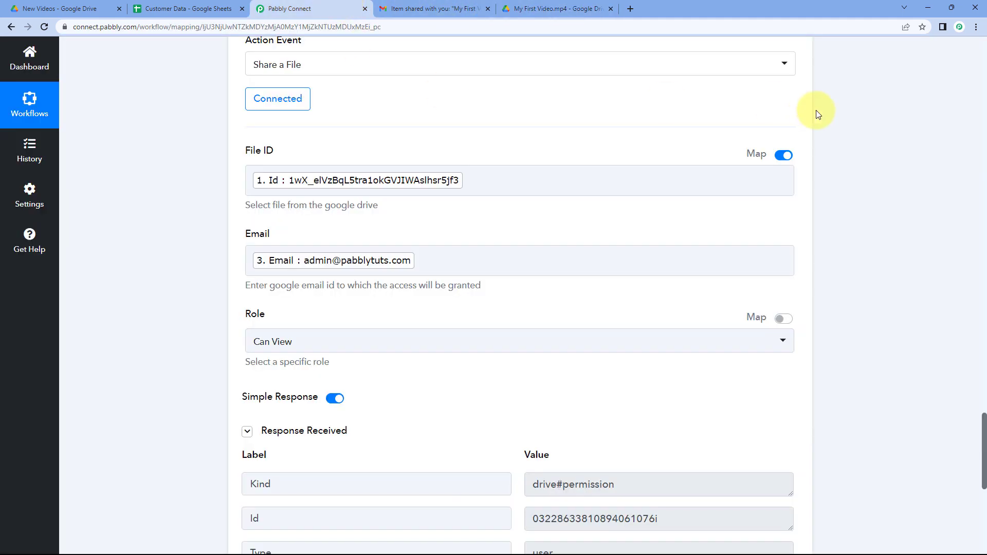
Review the workflow's steps from the top alongside the Customer Data sheet and New Videos folder.
scroll(815, 115, "up", 5)
scroll(805, 175, "up", 10)
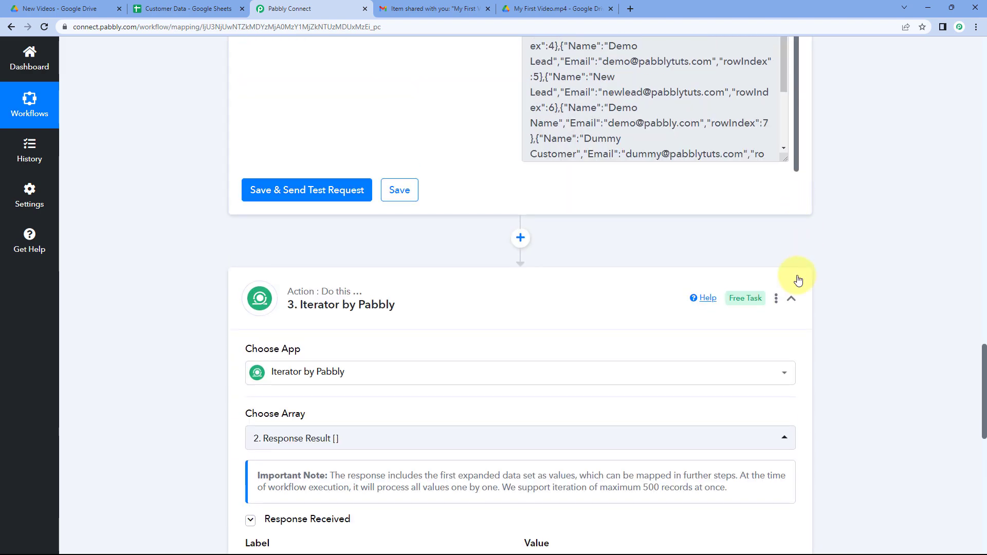
scroll(797, 205, "up", 10)
scroll(800, 208, "up", 10)
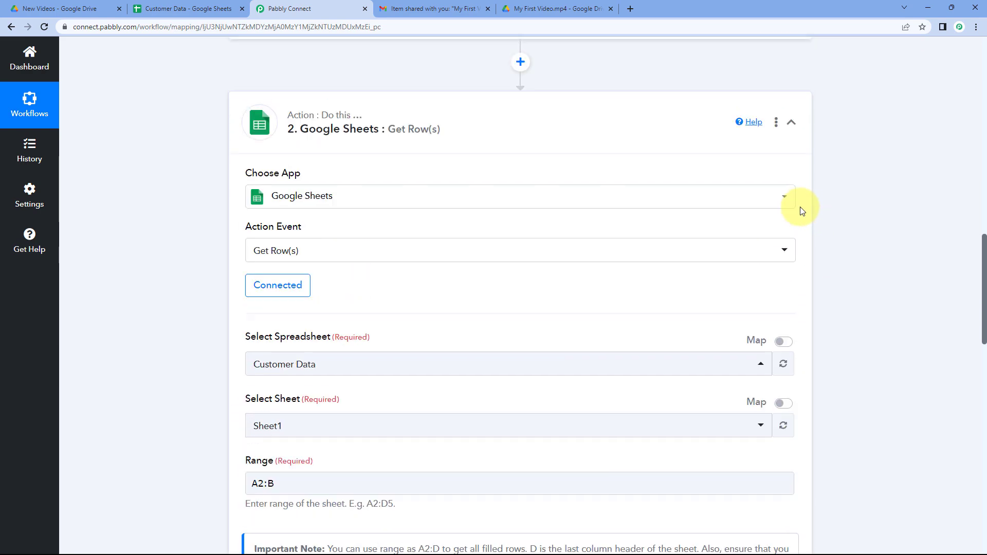
scroll(812, 168, "up", 5)
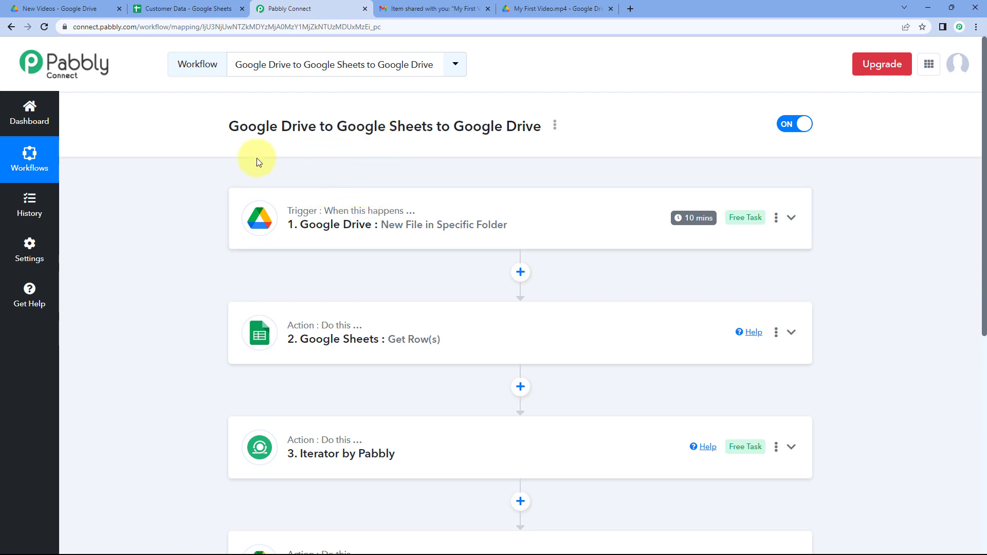
scroll(223, 214, "down", 1)
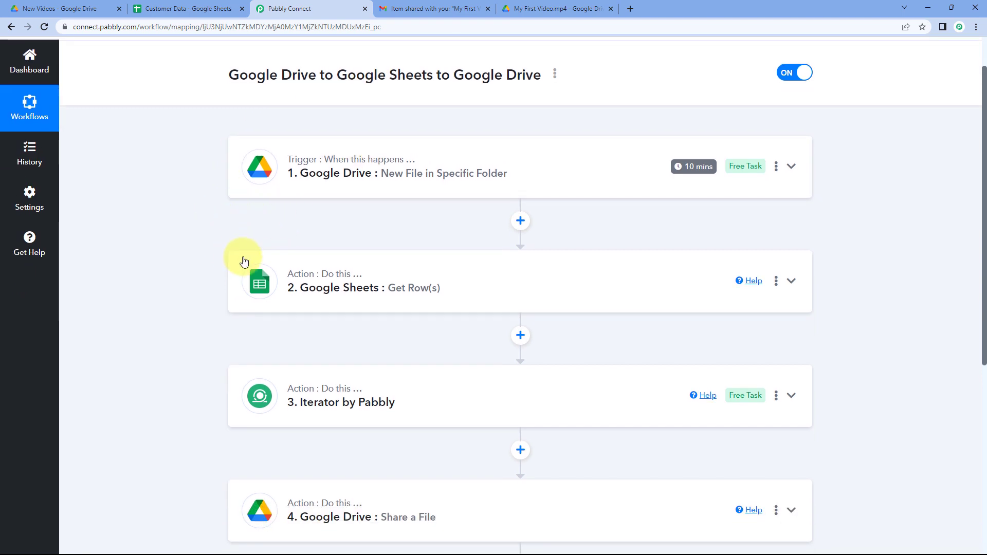
left_click(176, 8)
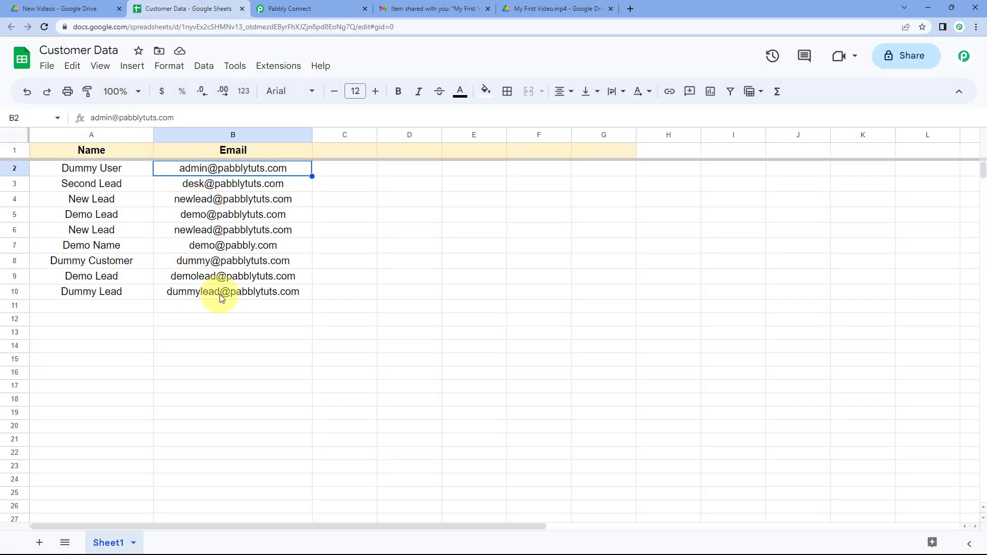
left_click(324, 8)
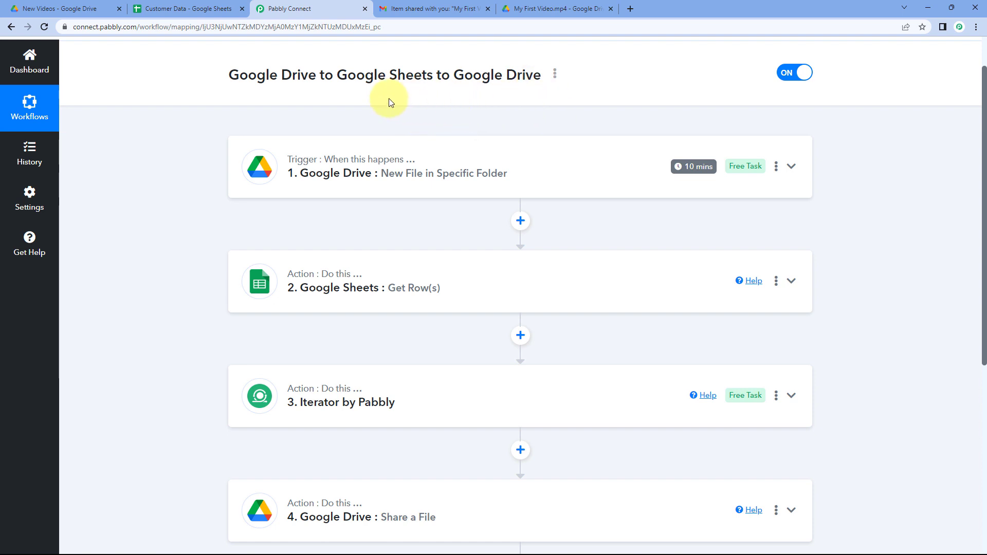
mouse_move(298, 163)
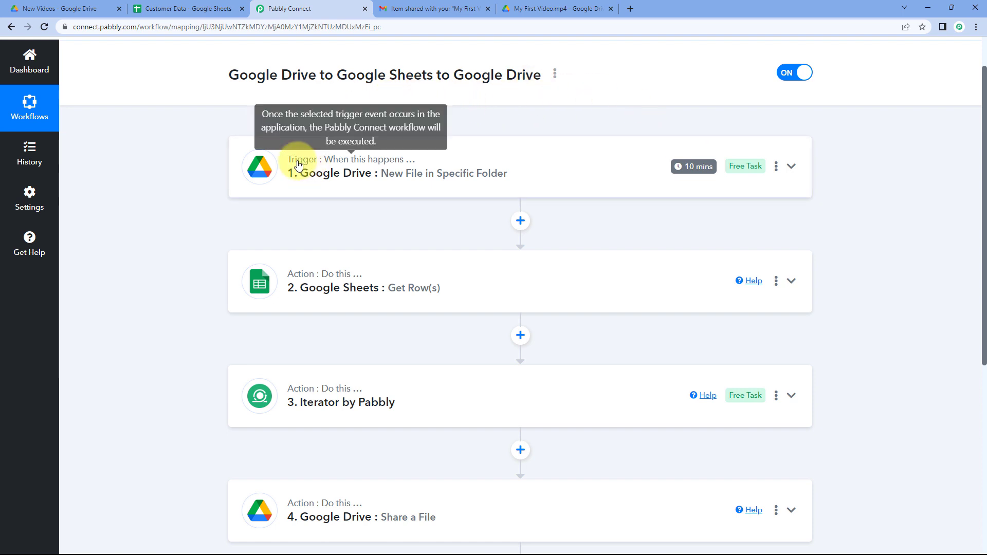
mouse_move(684, 173)
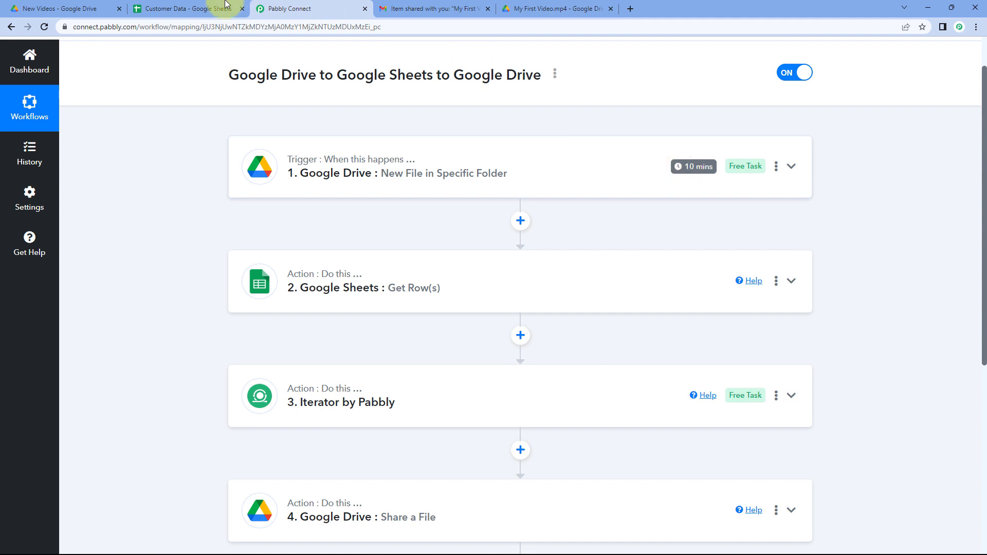
left_click(88, 9)
left_click(342, 7)
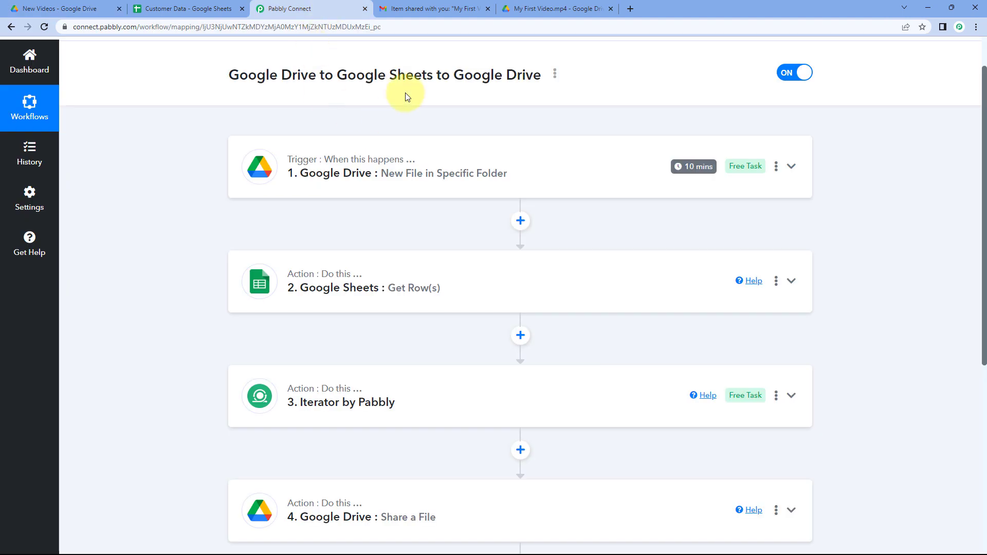
scroll(504, 119, "up", 1)
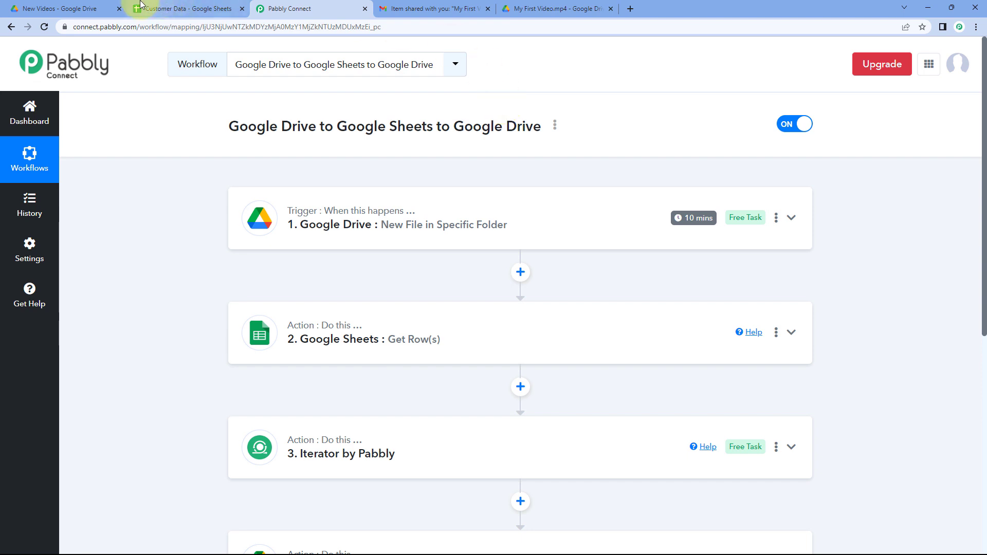
Upload the file My Second Video into the New Videos Drive folder.
left_click(77, 8)
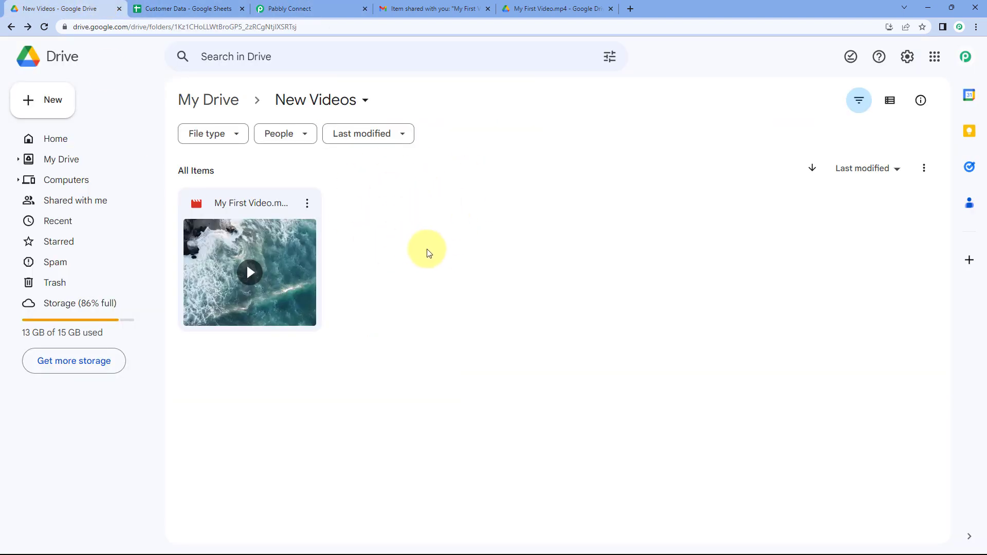
left_click(50, 100)
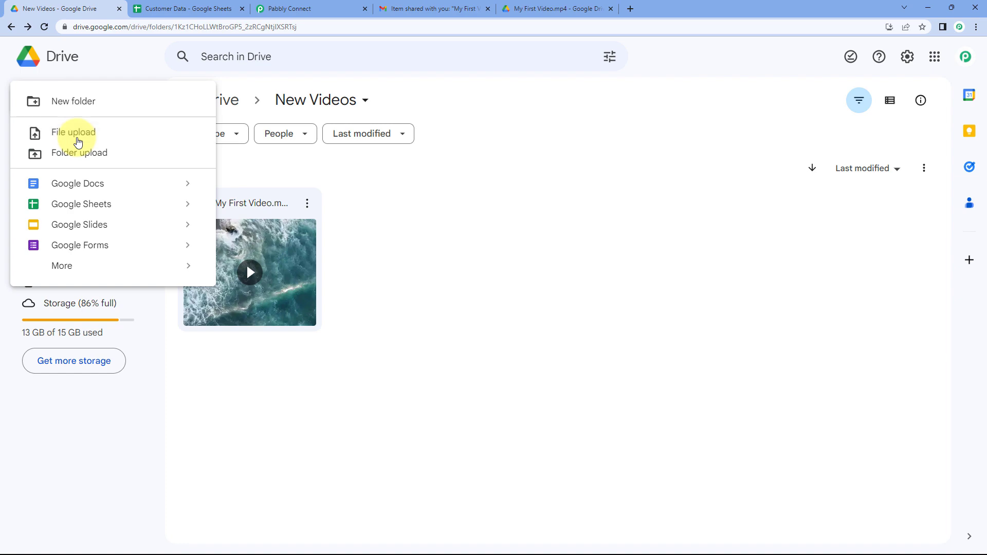
left_click(78, 142)
left_click(123, 106)
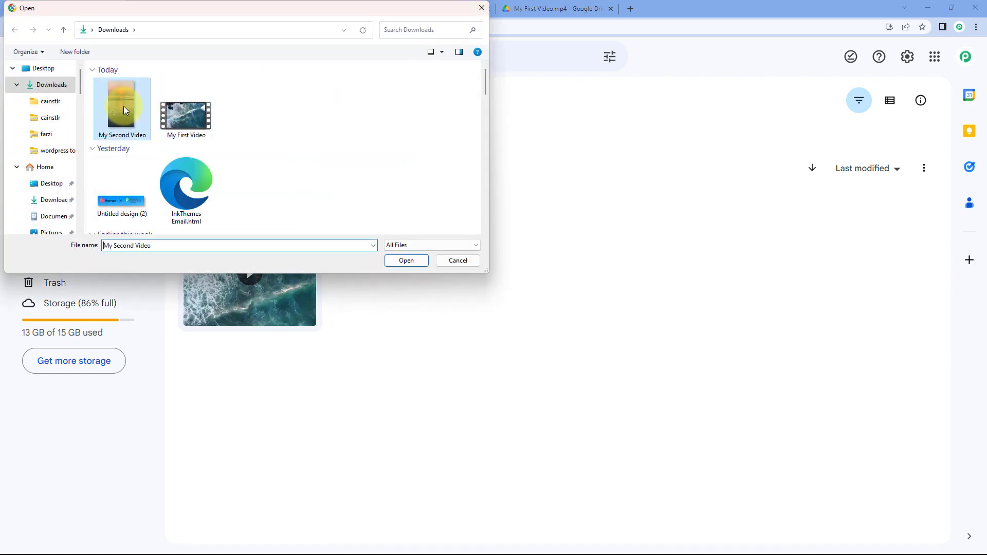
left_click(404, 263)
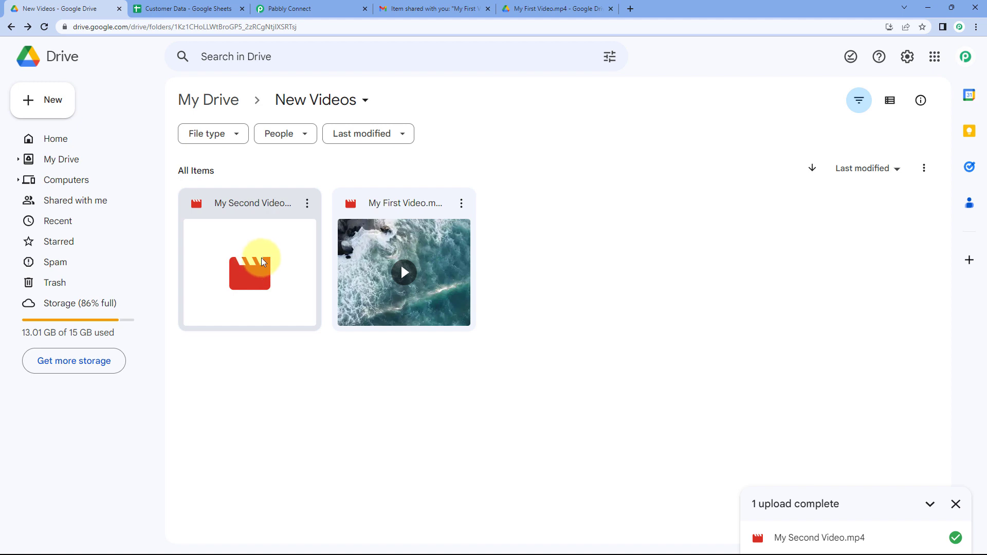
Examine the Customer Data sheet rows, such as the Second Lead row, alongside the workflow.
left_click(339, 6)
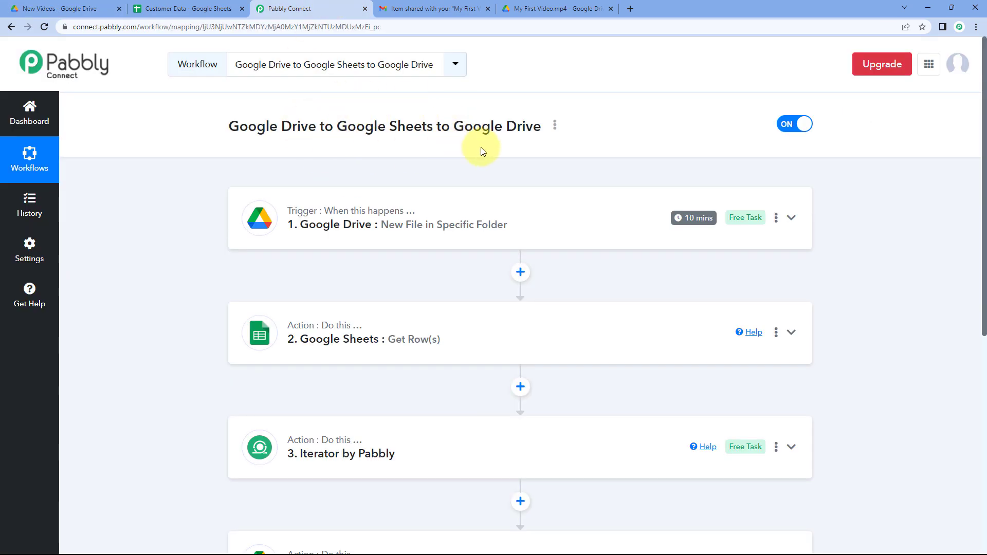
left_click(198, 4)
left_click(131, 186)
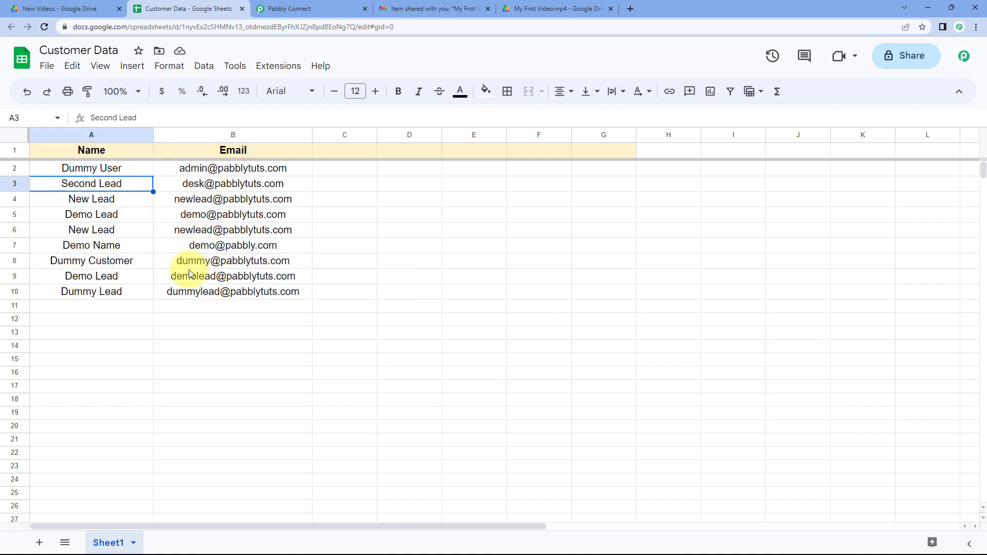
left_click(313, 9)
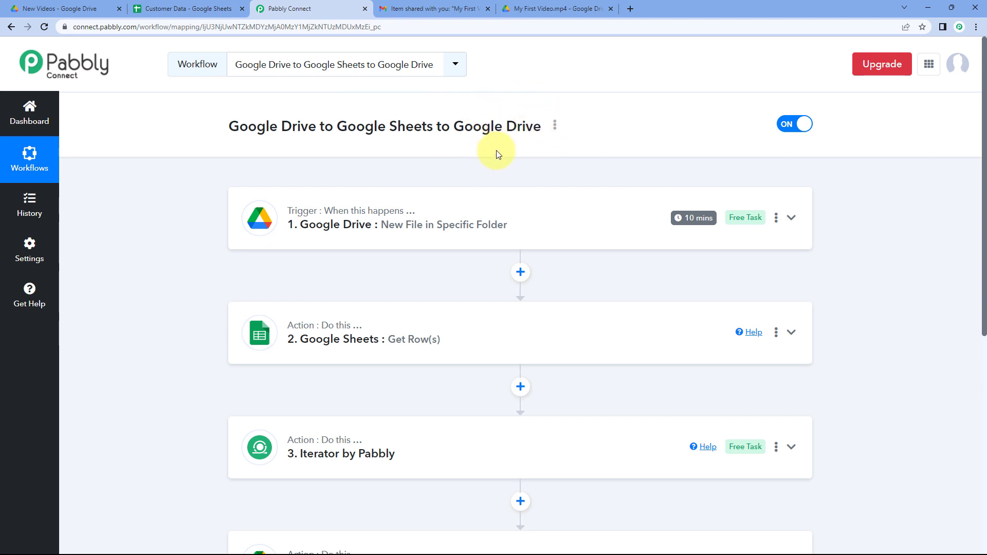
left_click(218, 8)
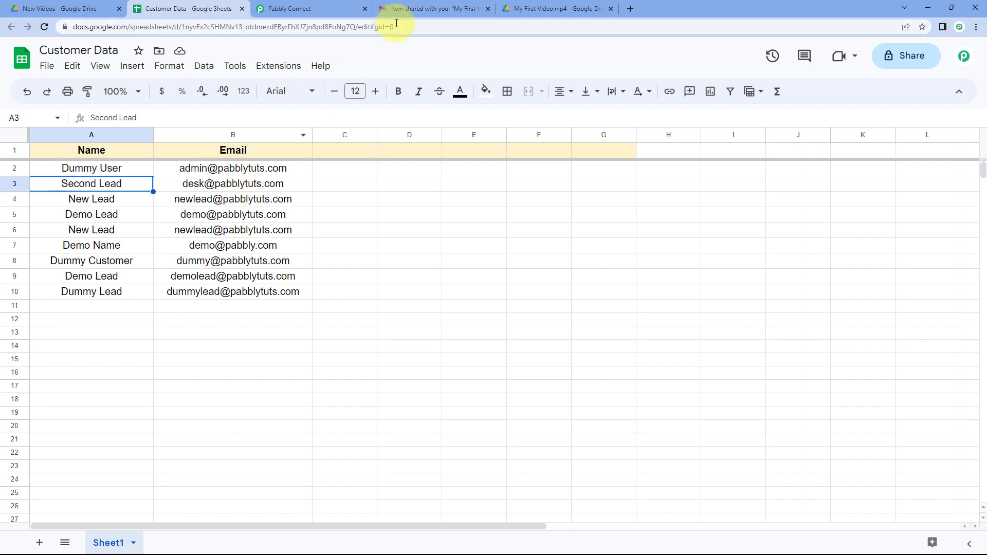
Refresh the Gmail inbox and open the shared-item notification for My Second Video.mp4.
left_click(415, 10)
left_click(237, 93)
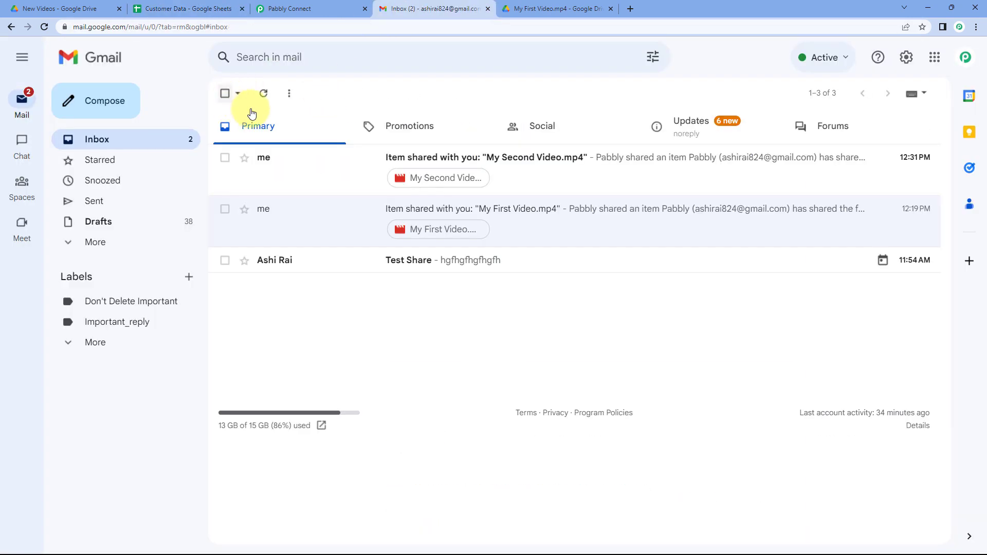
left_click(342, 161)
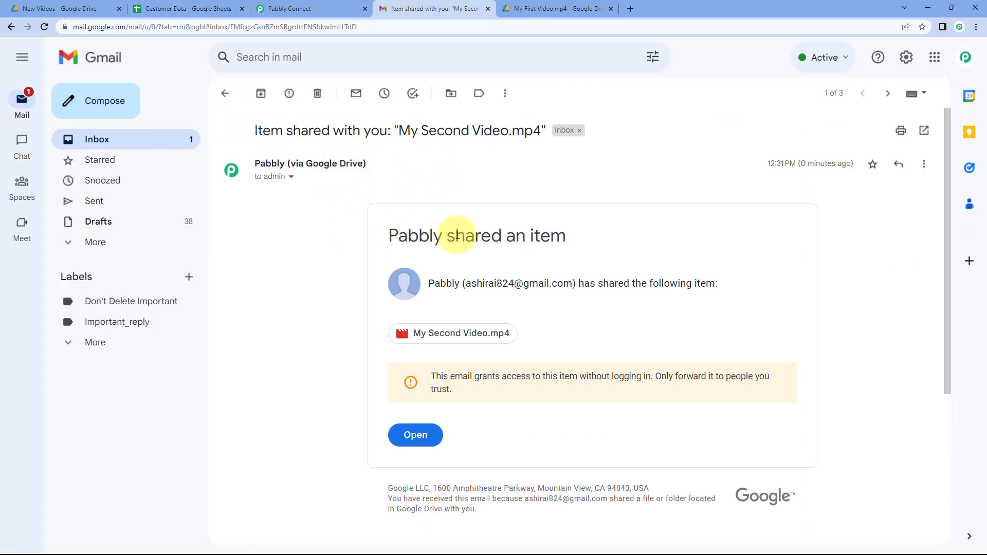
Open the shared My Second Video.mp4 from the notification, then return to the Pabbly Connect workflow.
left_click(94, 10)
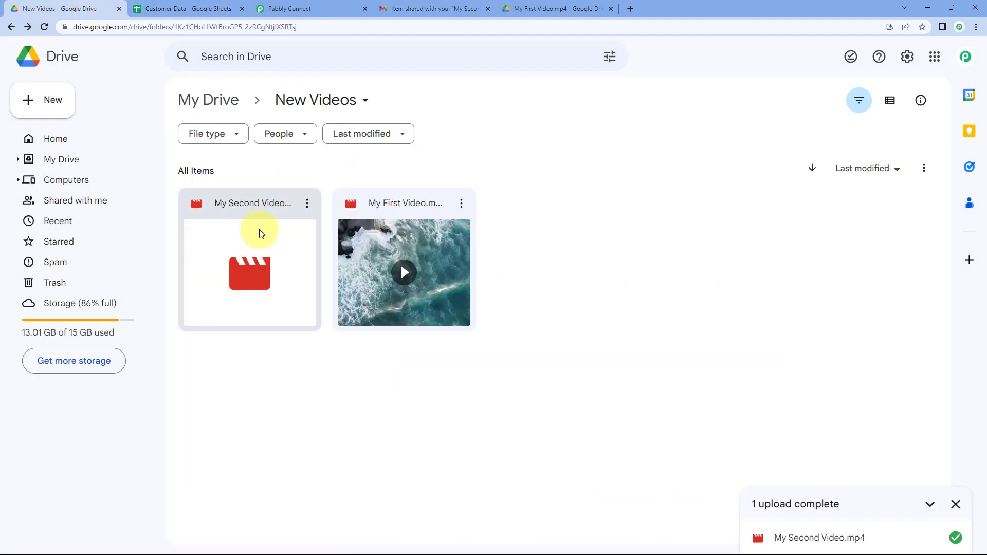
left_click(411, 6)
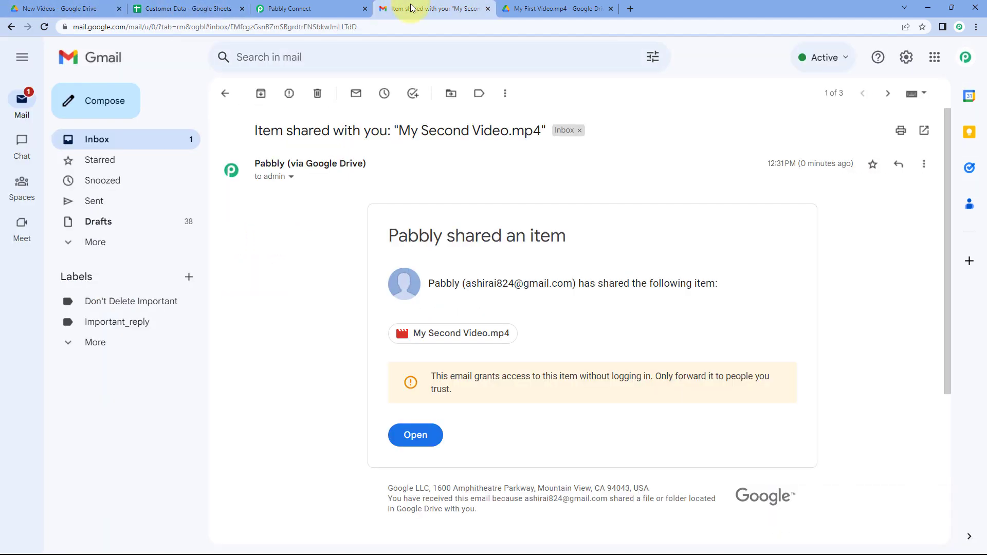
left_click(414, 435)
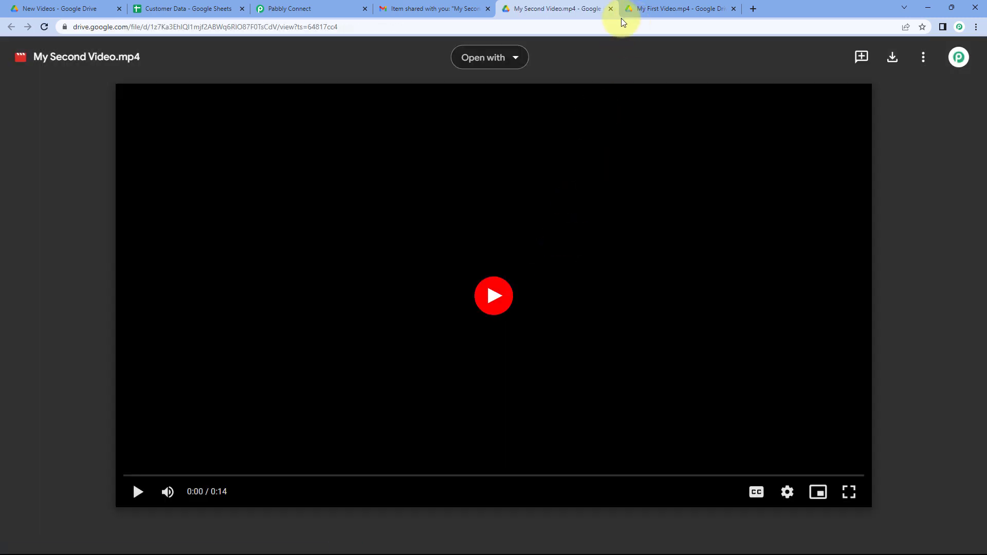
left_click(331, 8)
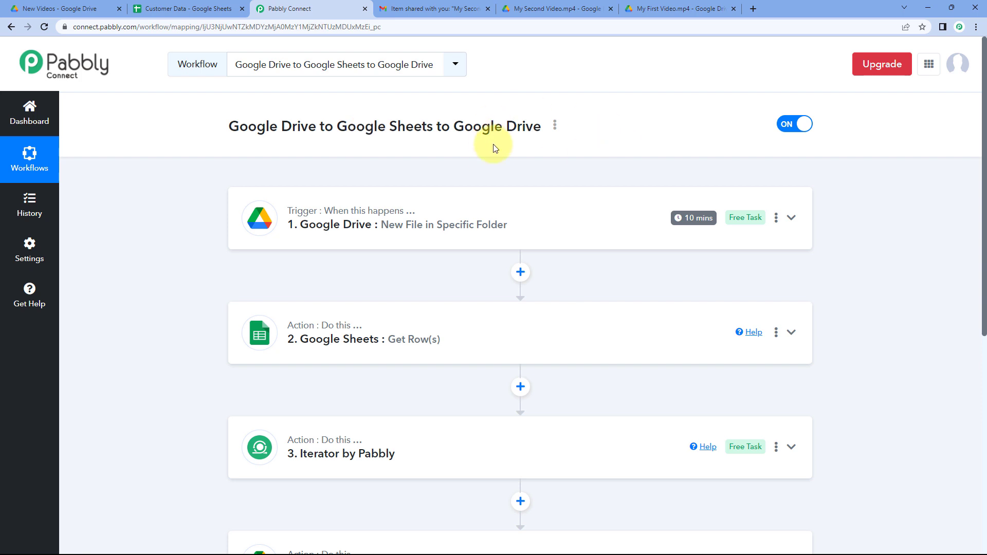